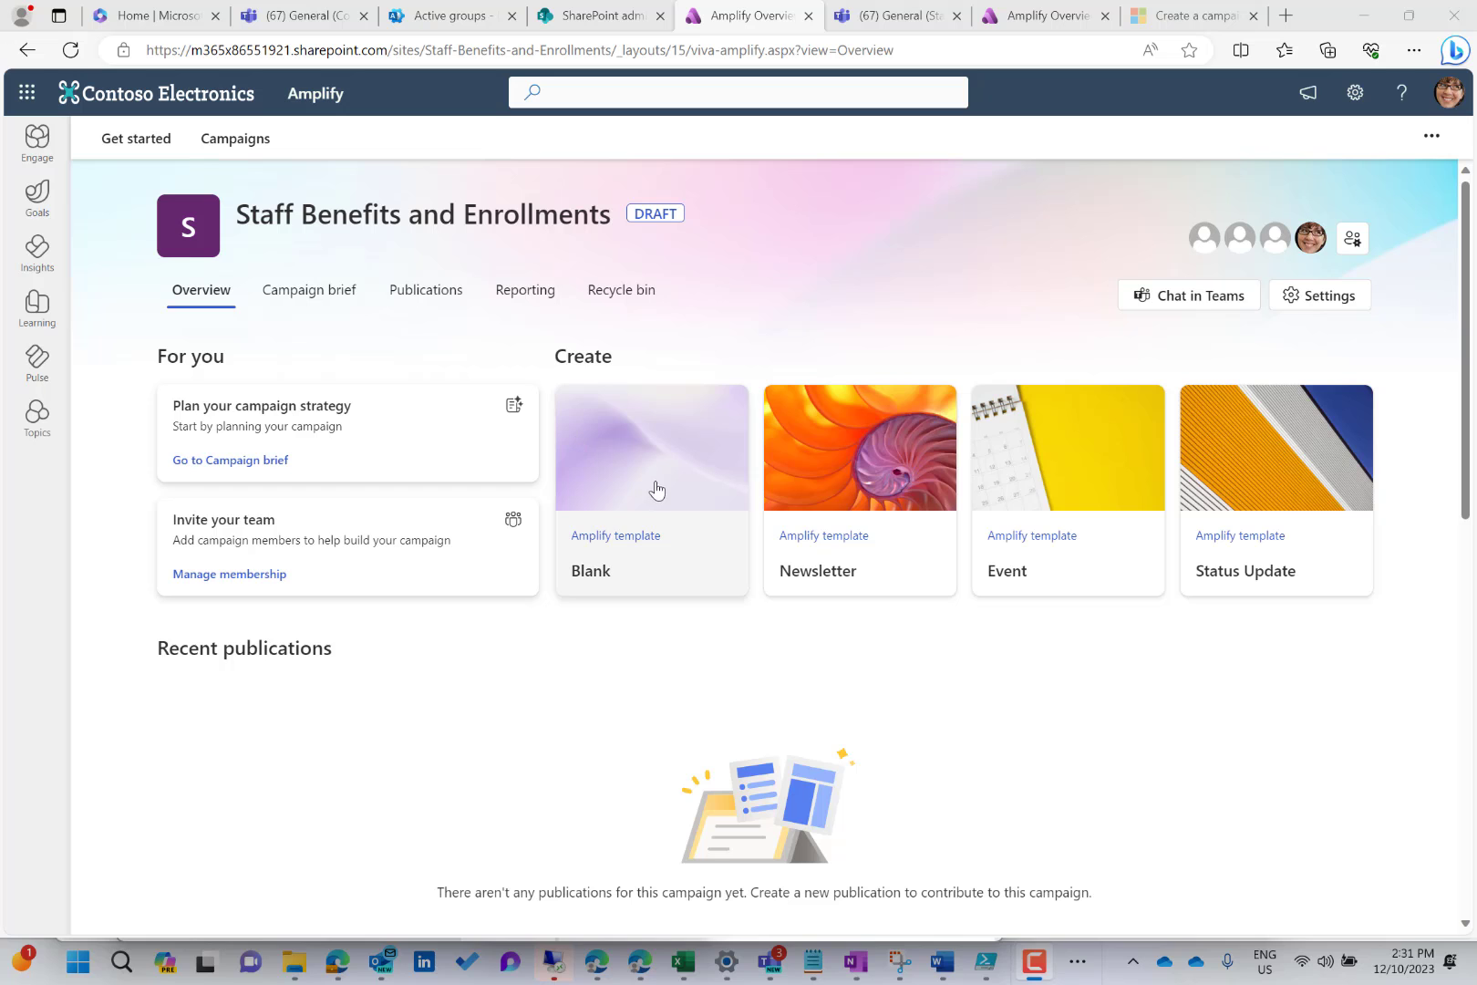
Step: Create a new publication in the Staff Benefits and Enrollments campaign from the Newsletter template
{"action": "left_click", "coordinate": [217, 306]}
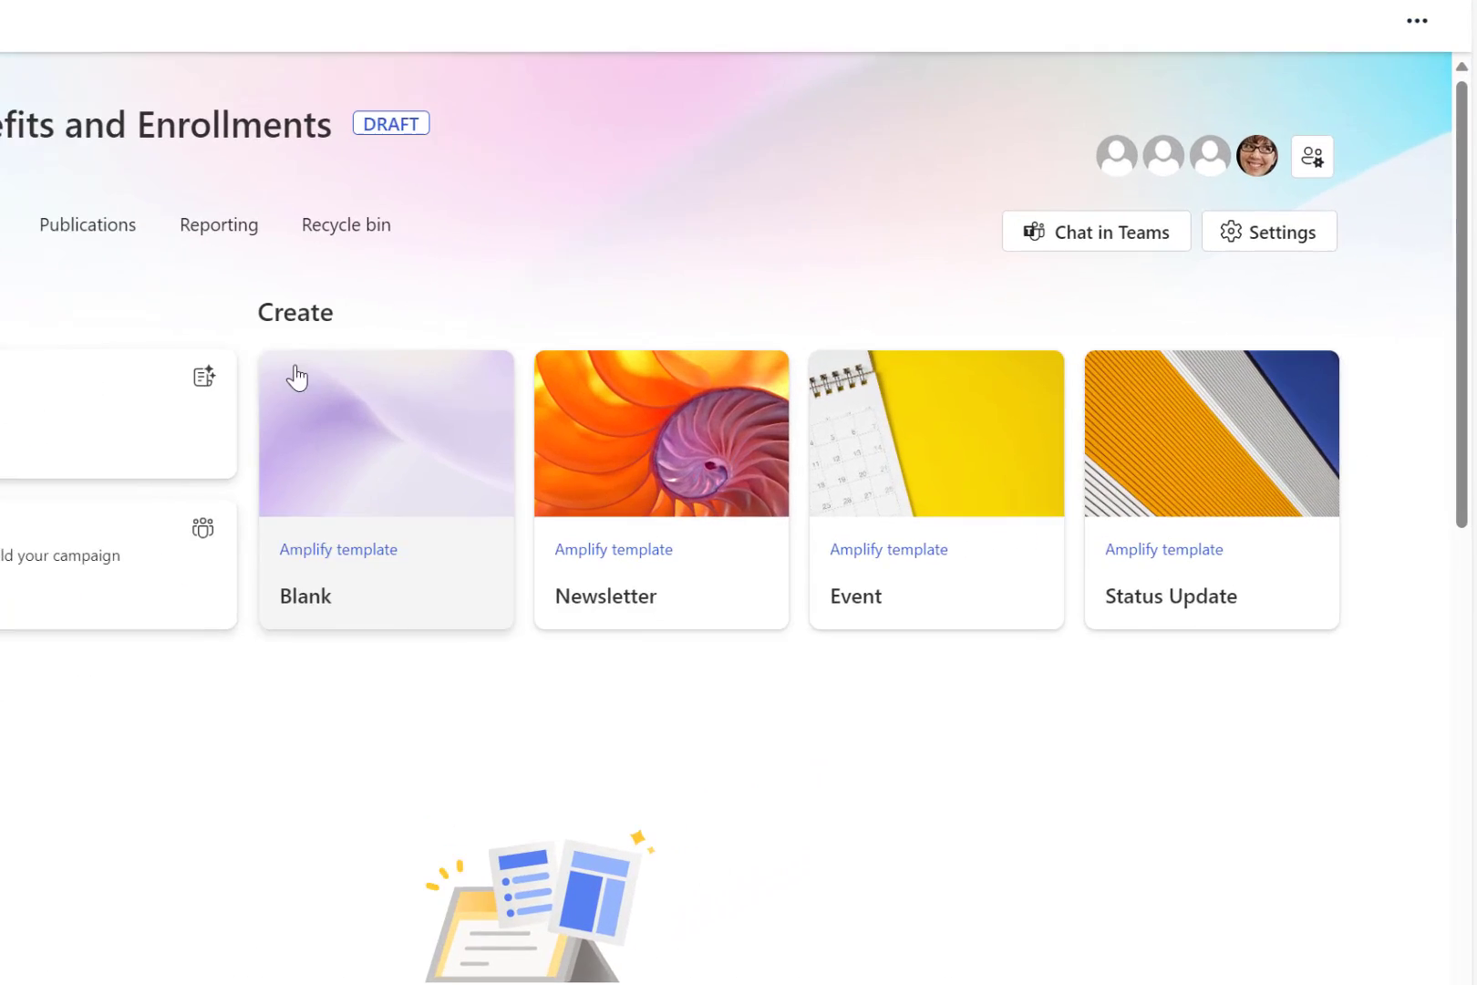
{"action": "left_click_drag", "start_coordinate": [567, 356], "coordinate": [643, 365]}
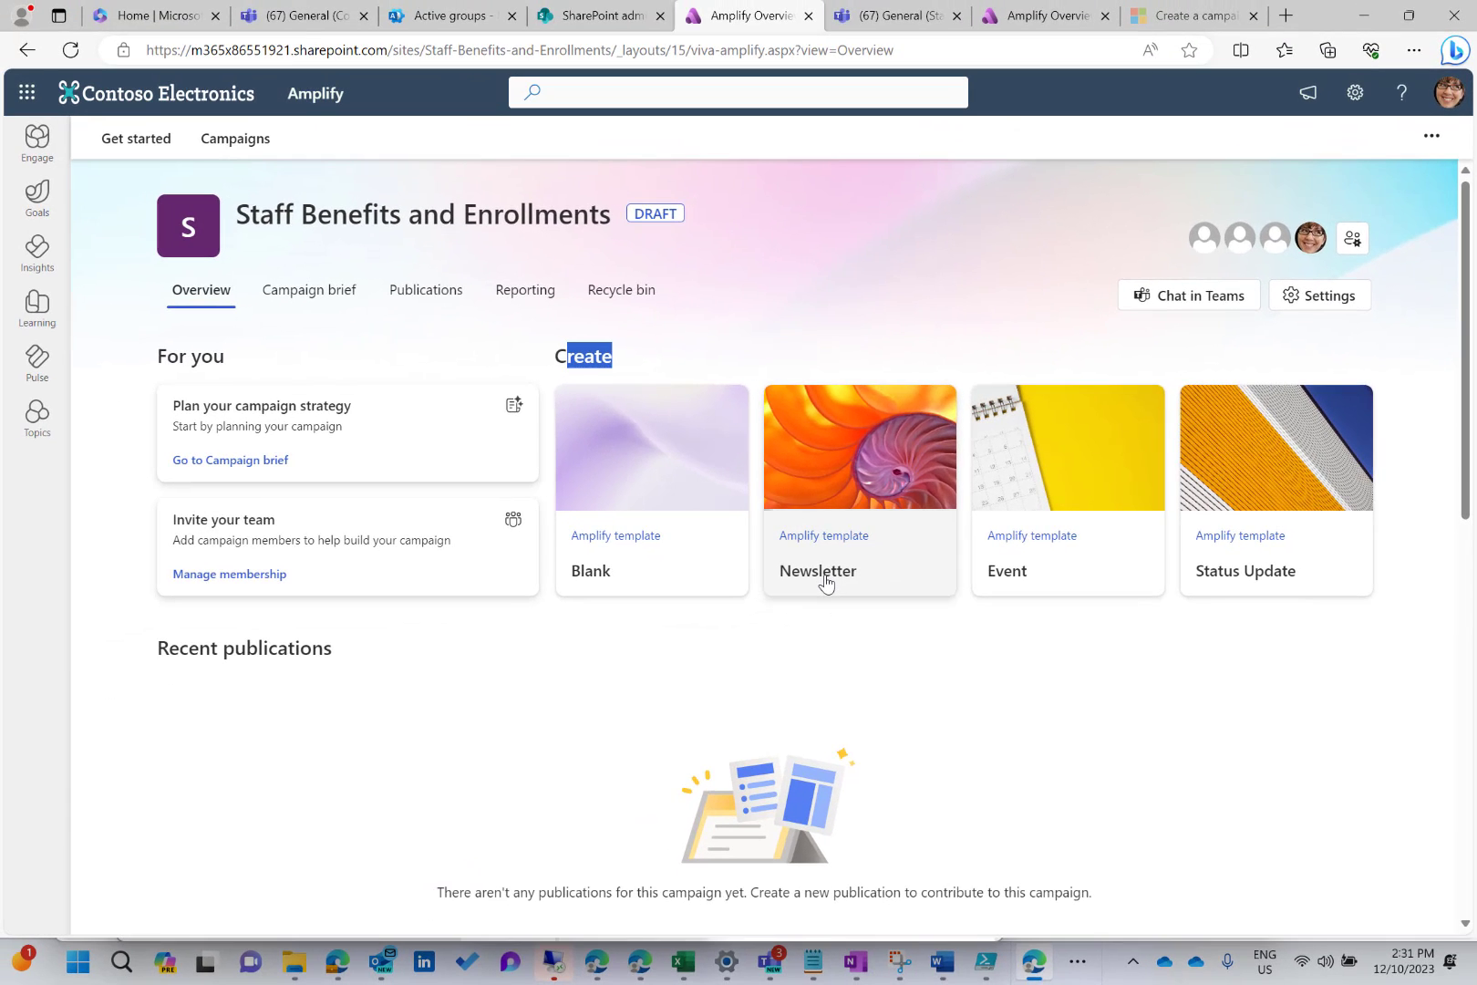
{"action": "left_click", "coordinate": [825, 582]}
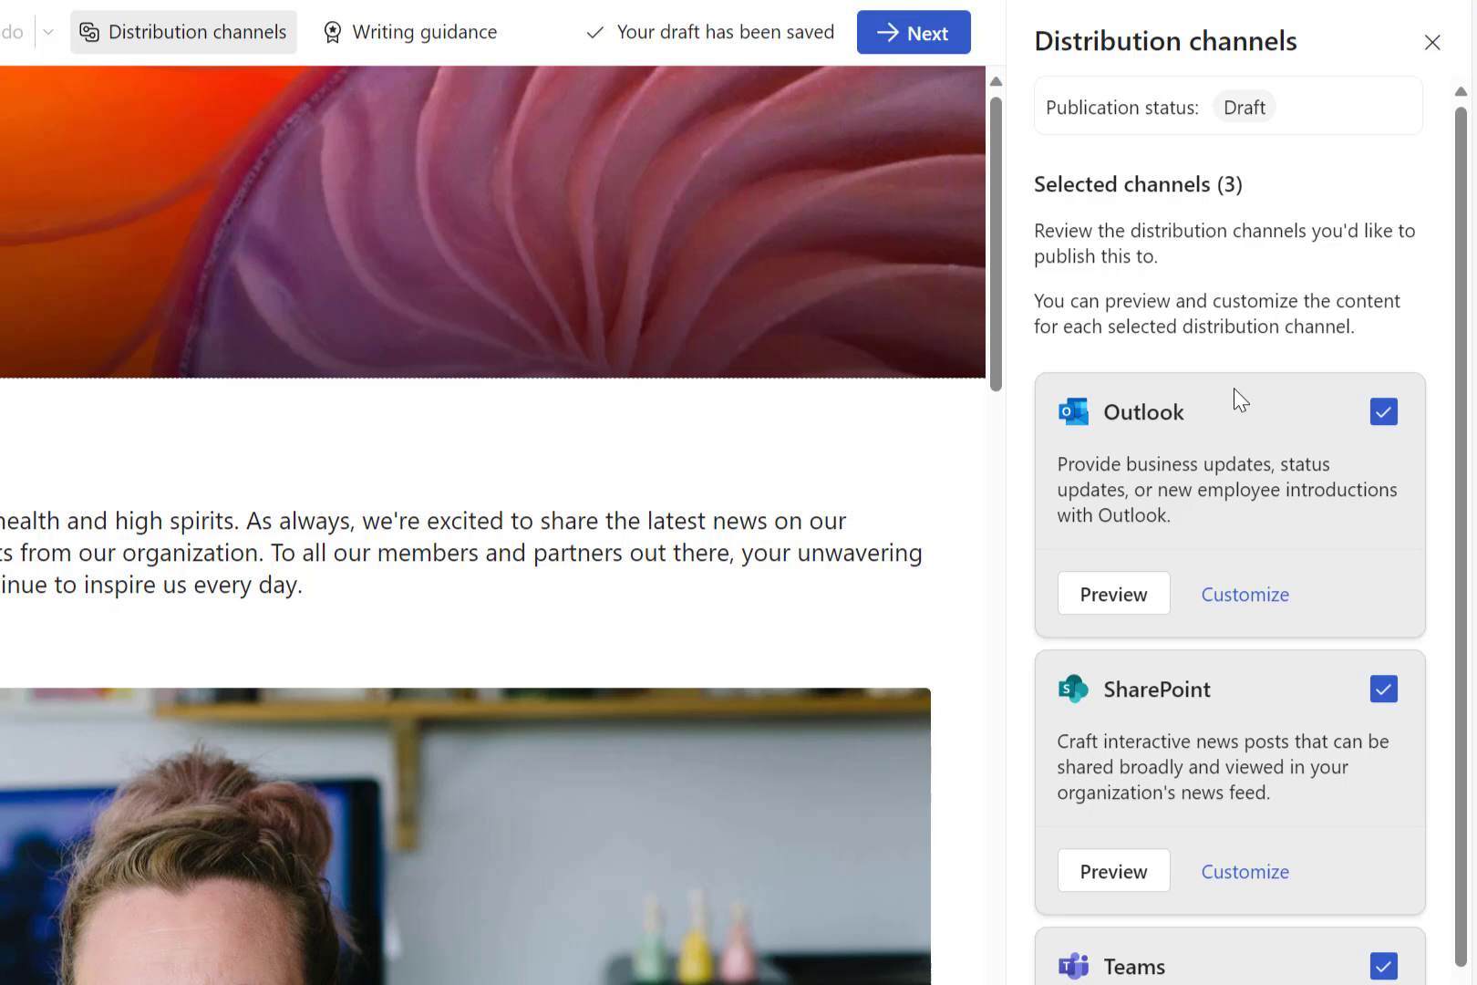
Step: Look over the distribution channels and title the publication "Newsletter No.1"
{"action": "scroll", "coordinate": [1234, 387], "scroll_direction": "down", "scroll_amount": 2}
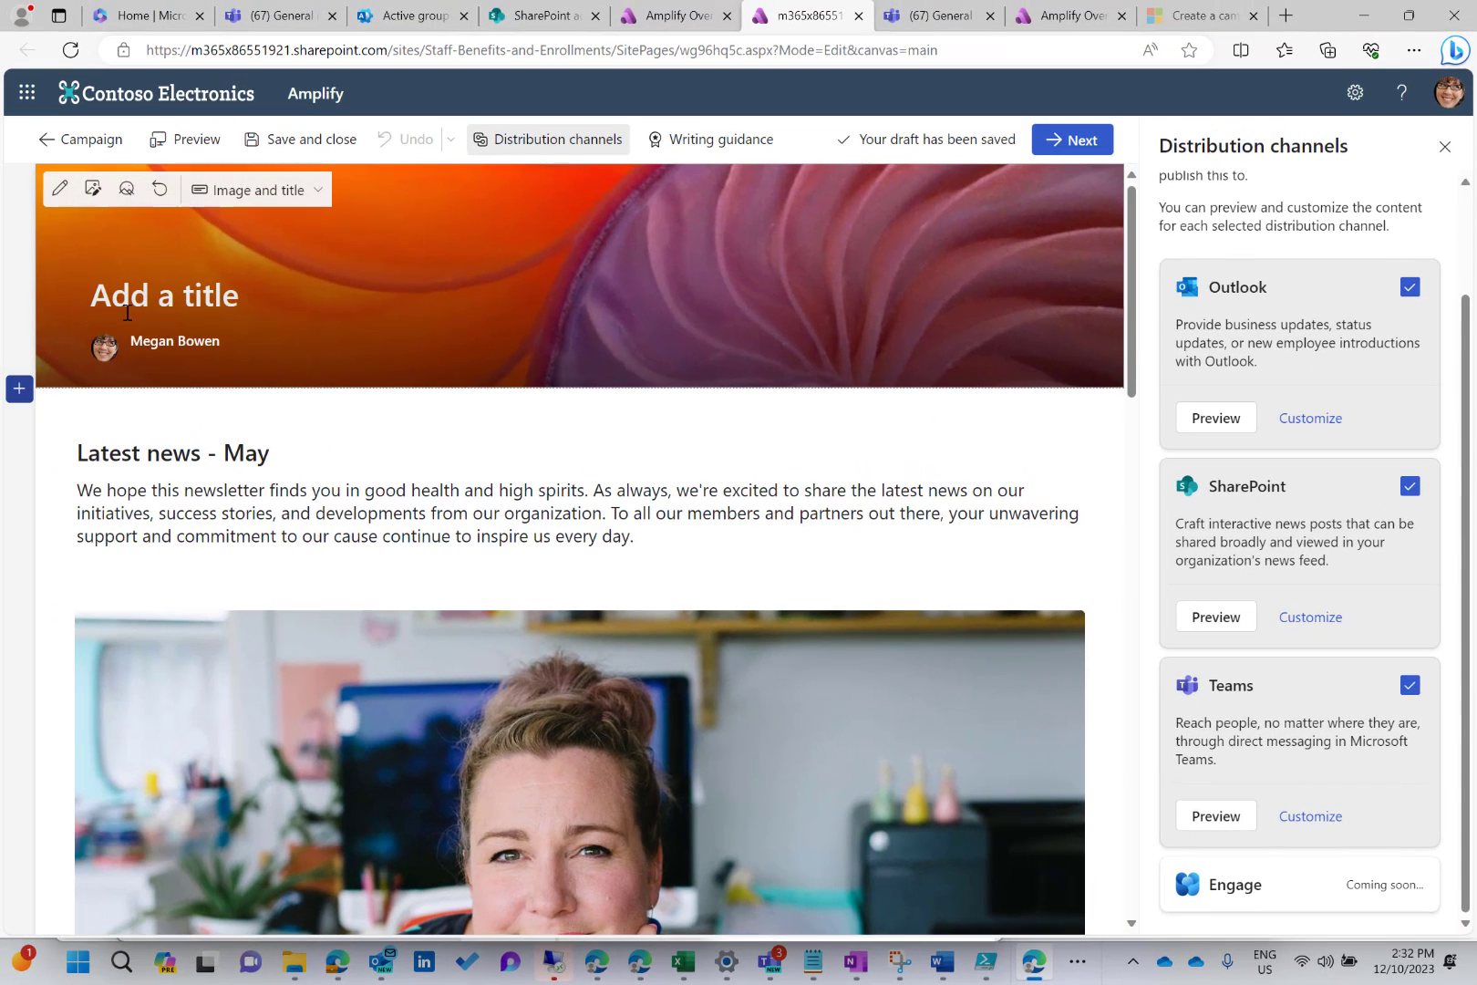
{"action": "left_click", "coordinate": [136, 301]}
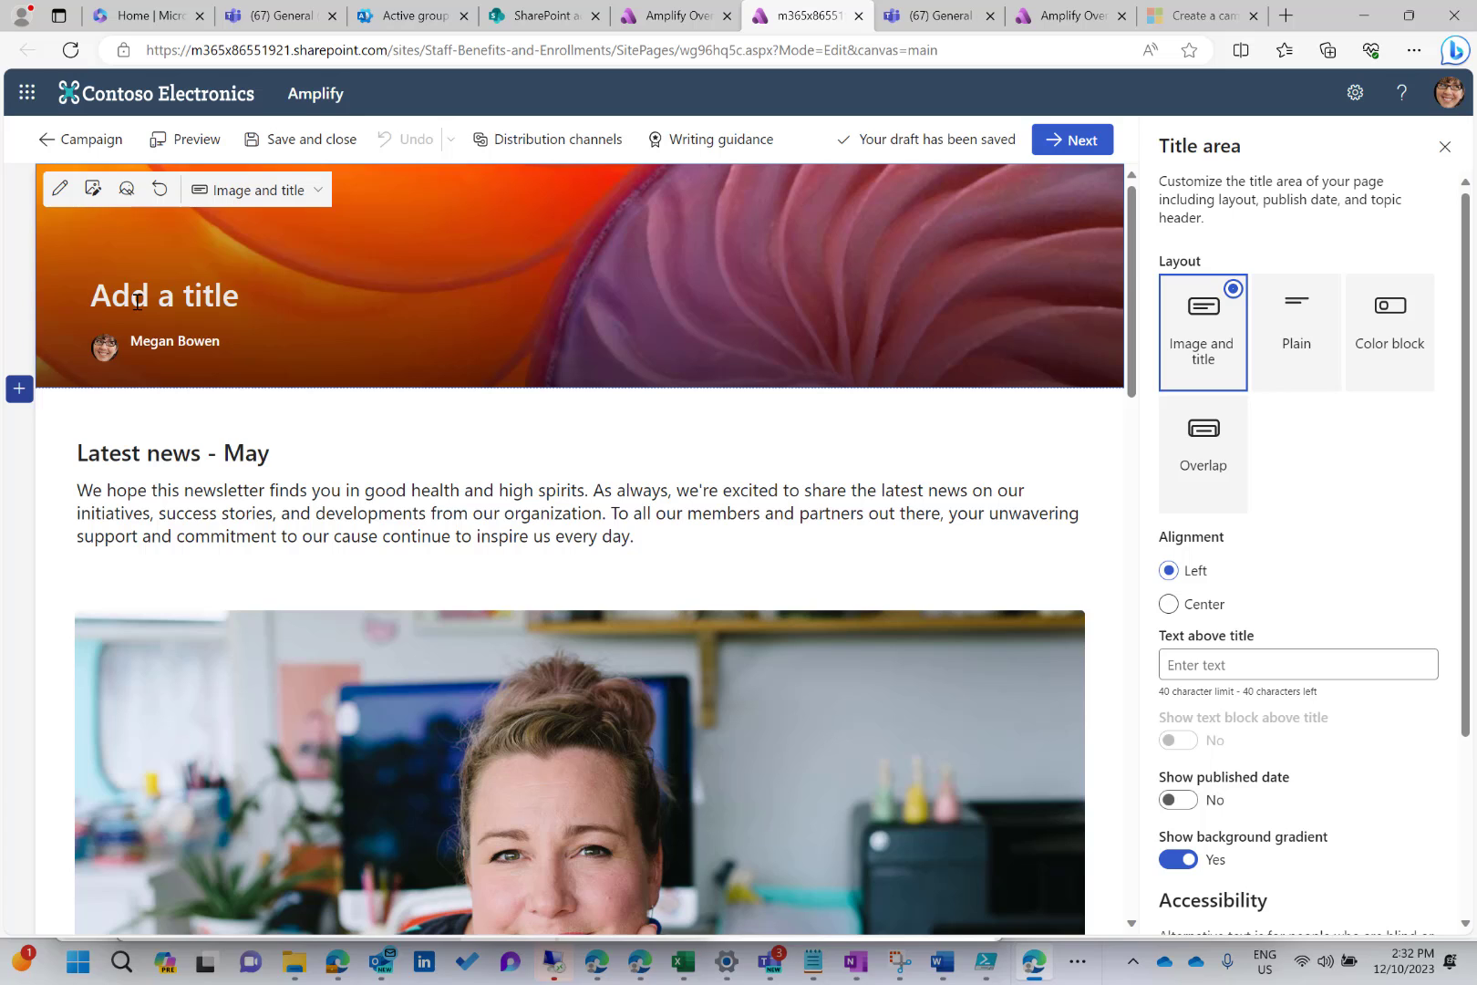
{"action": "type", "text": "Newslete"}
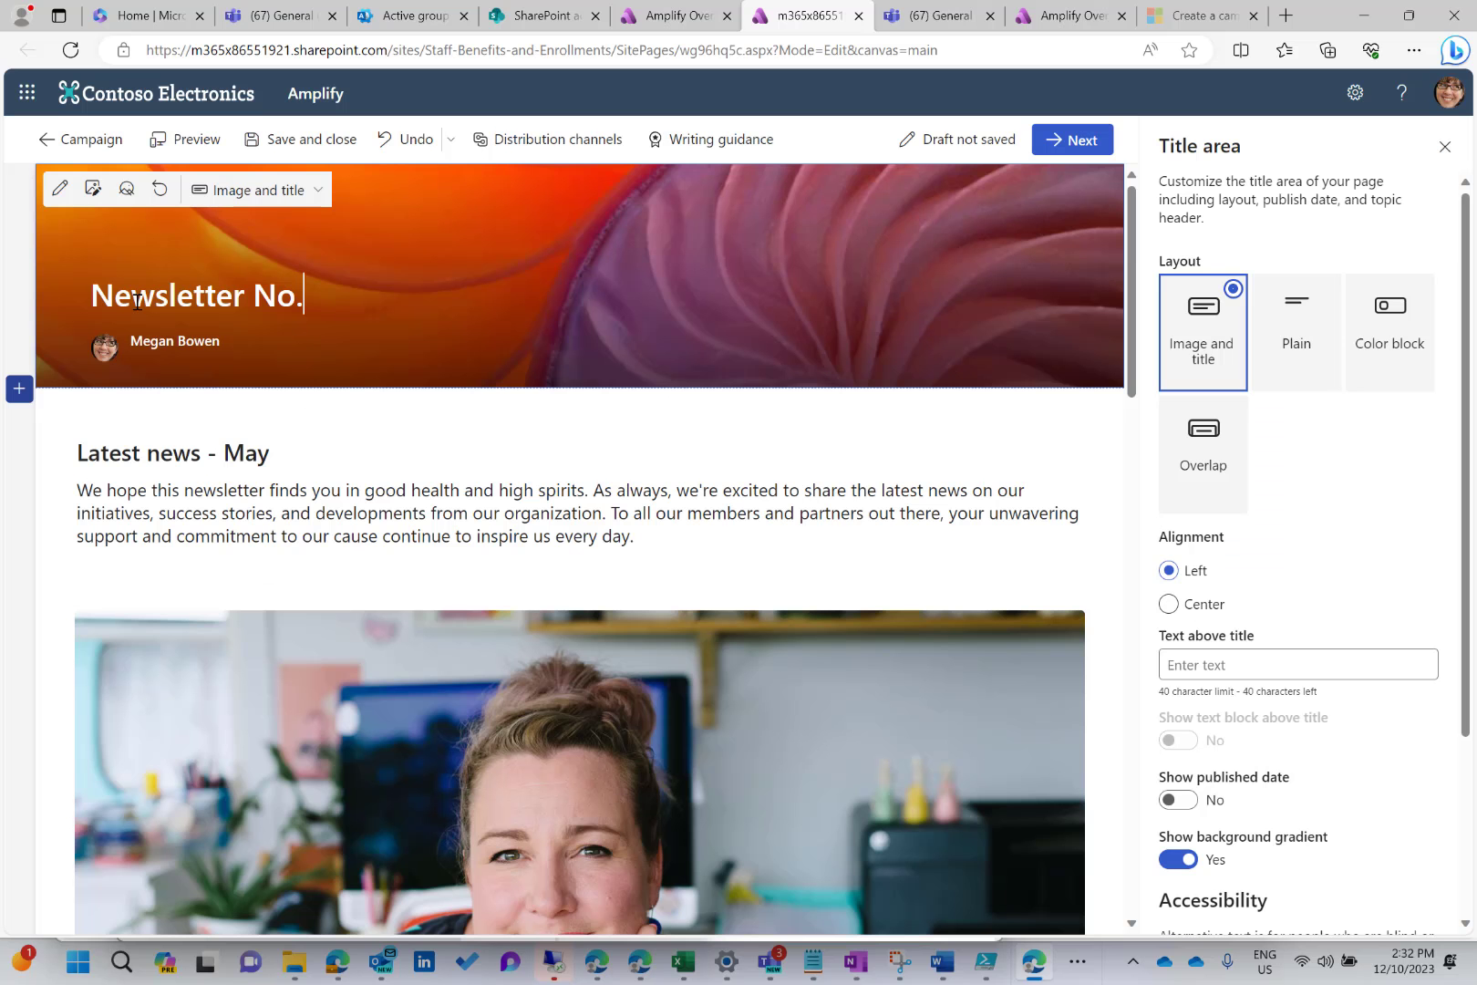
{"action": "type", "text": "1"}
Step: Browse the web parts that can be inserted between the "Latest news - May" text and the portrait image
{"action": "scroll", "coordinate": [438, 509], "scroll_direction": "down", "scroll_amount": 2}
{"action": "scroll", "coordinate": [449, 506], "scroll_direction": "down", "scroll_amount": 1}
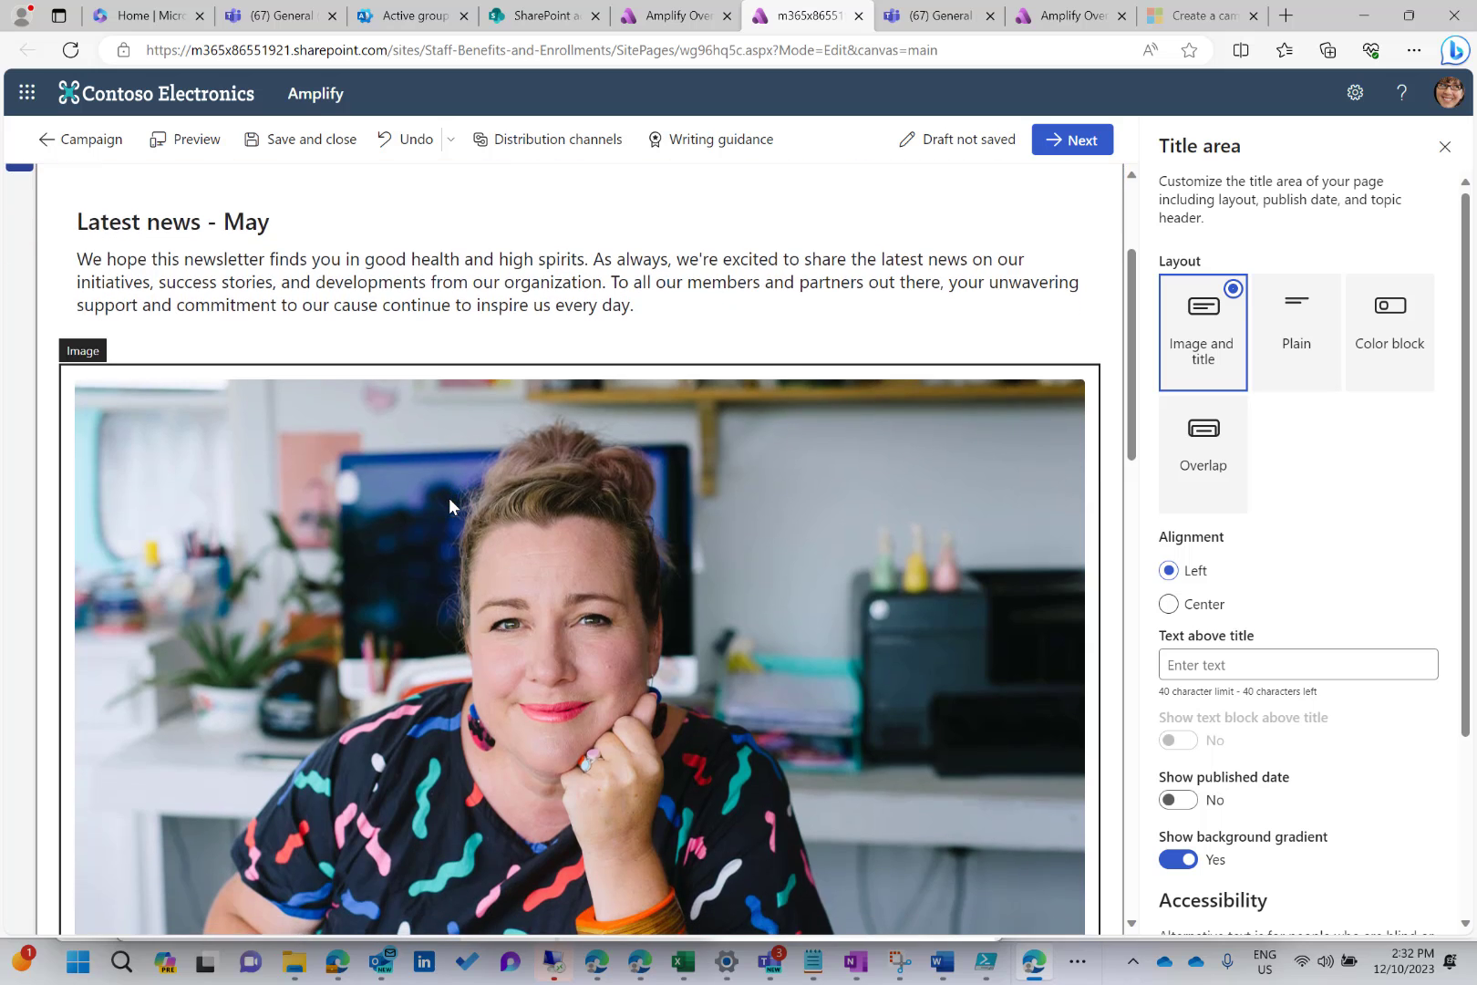
{"action": "scroll", "coordinate": [447, 475], "scroll_direction": "up", "scroll_amount": 2}
{"action": "left_click", "coordinate": [494, 441]}
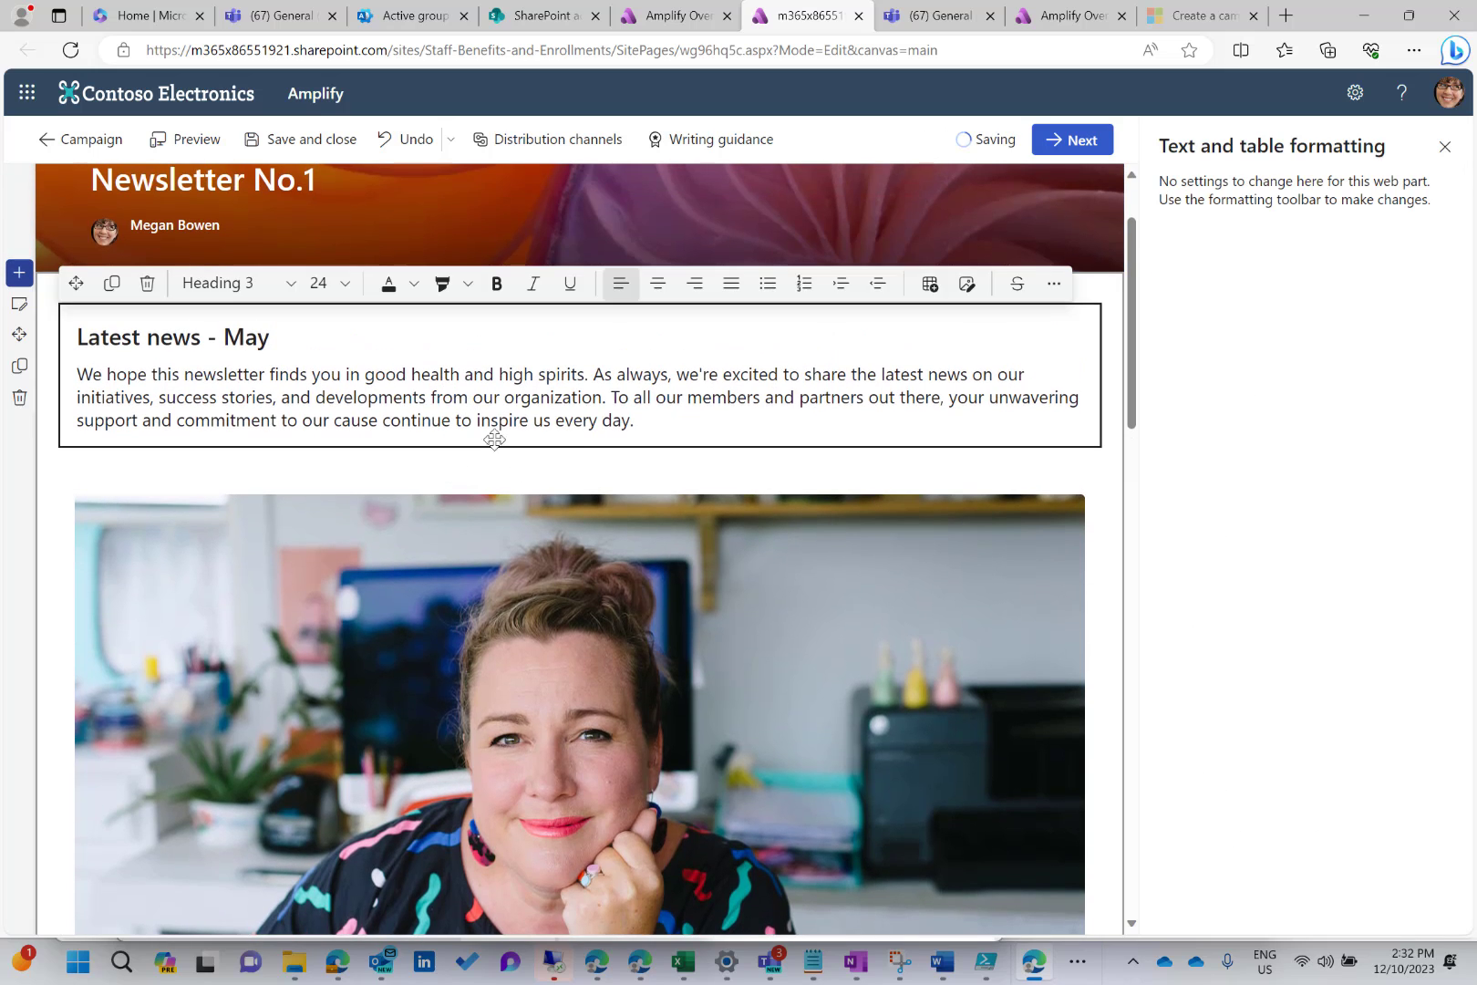
{"action": "left_click", "coordinate": [551, 472]}
{"action": "left_click", "coordinate": [578, 463]}
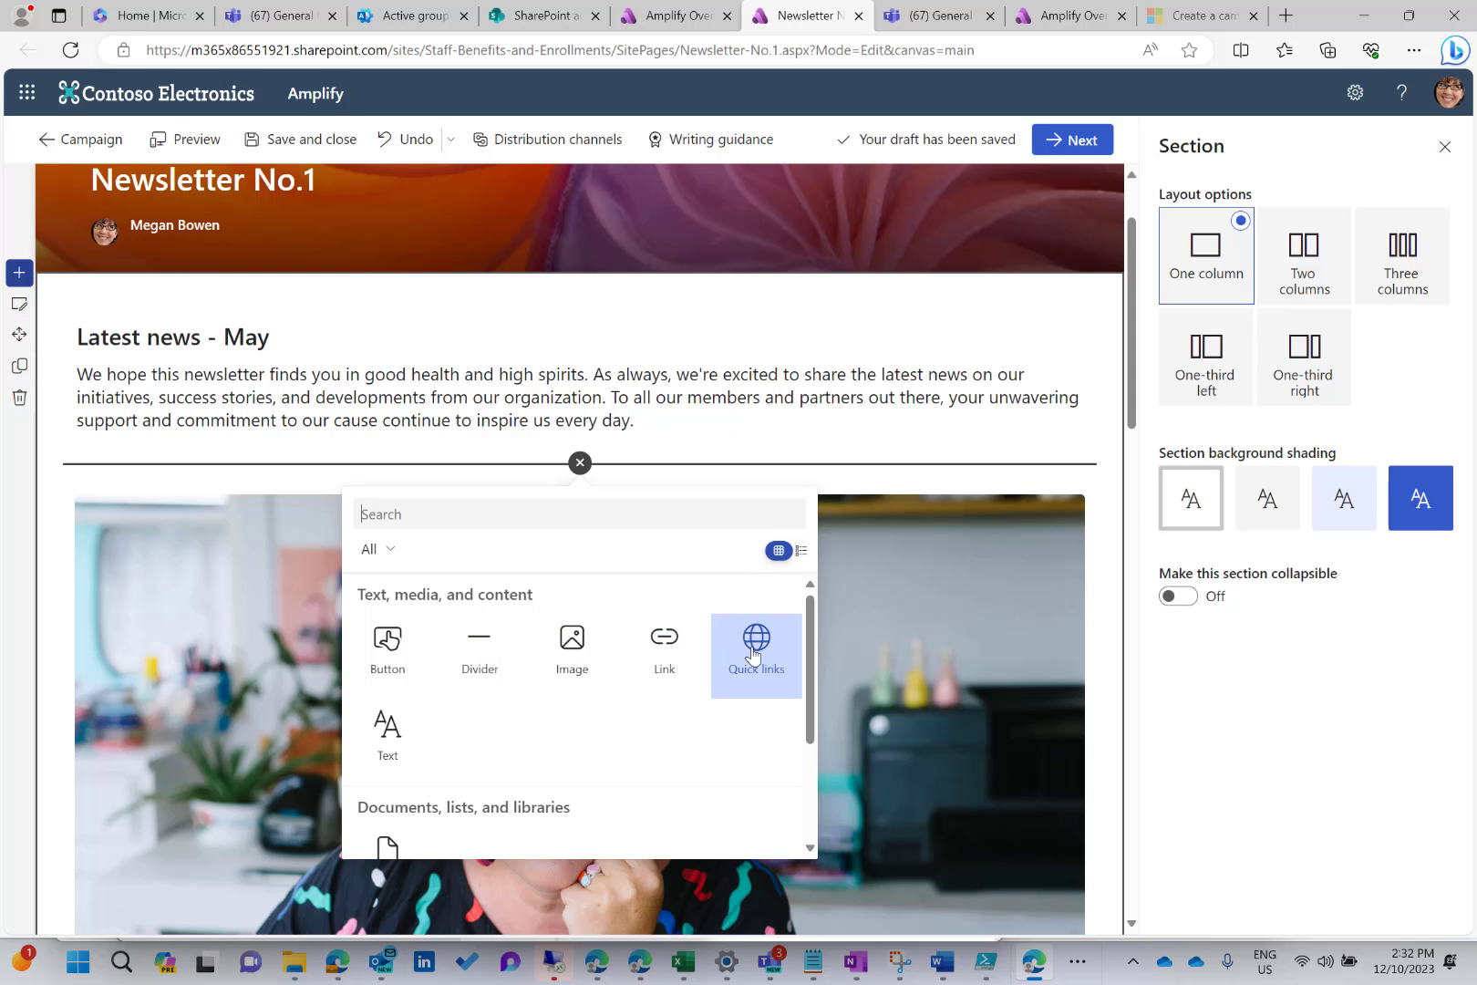
{"action": "scroll", "coordinate": [385, 741], "scroll_direction": "down", "scroll_amount": 1}
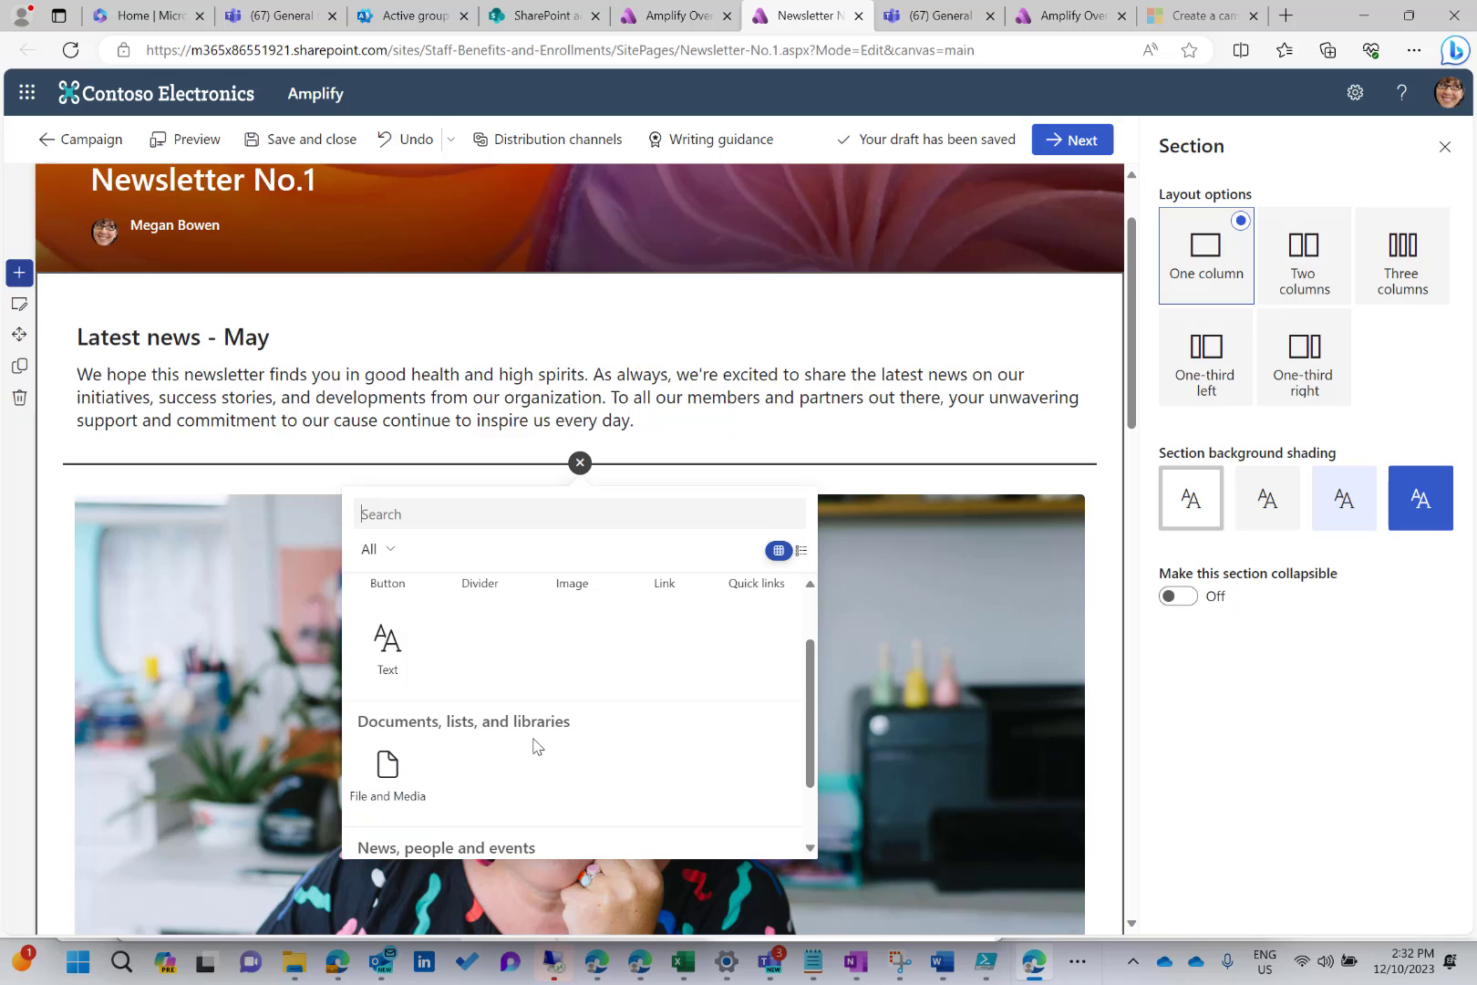
{"action": "scroll", "coordinate": [547, 743], "scroll_direction": "down", "scroll_amount": 1}
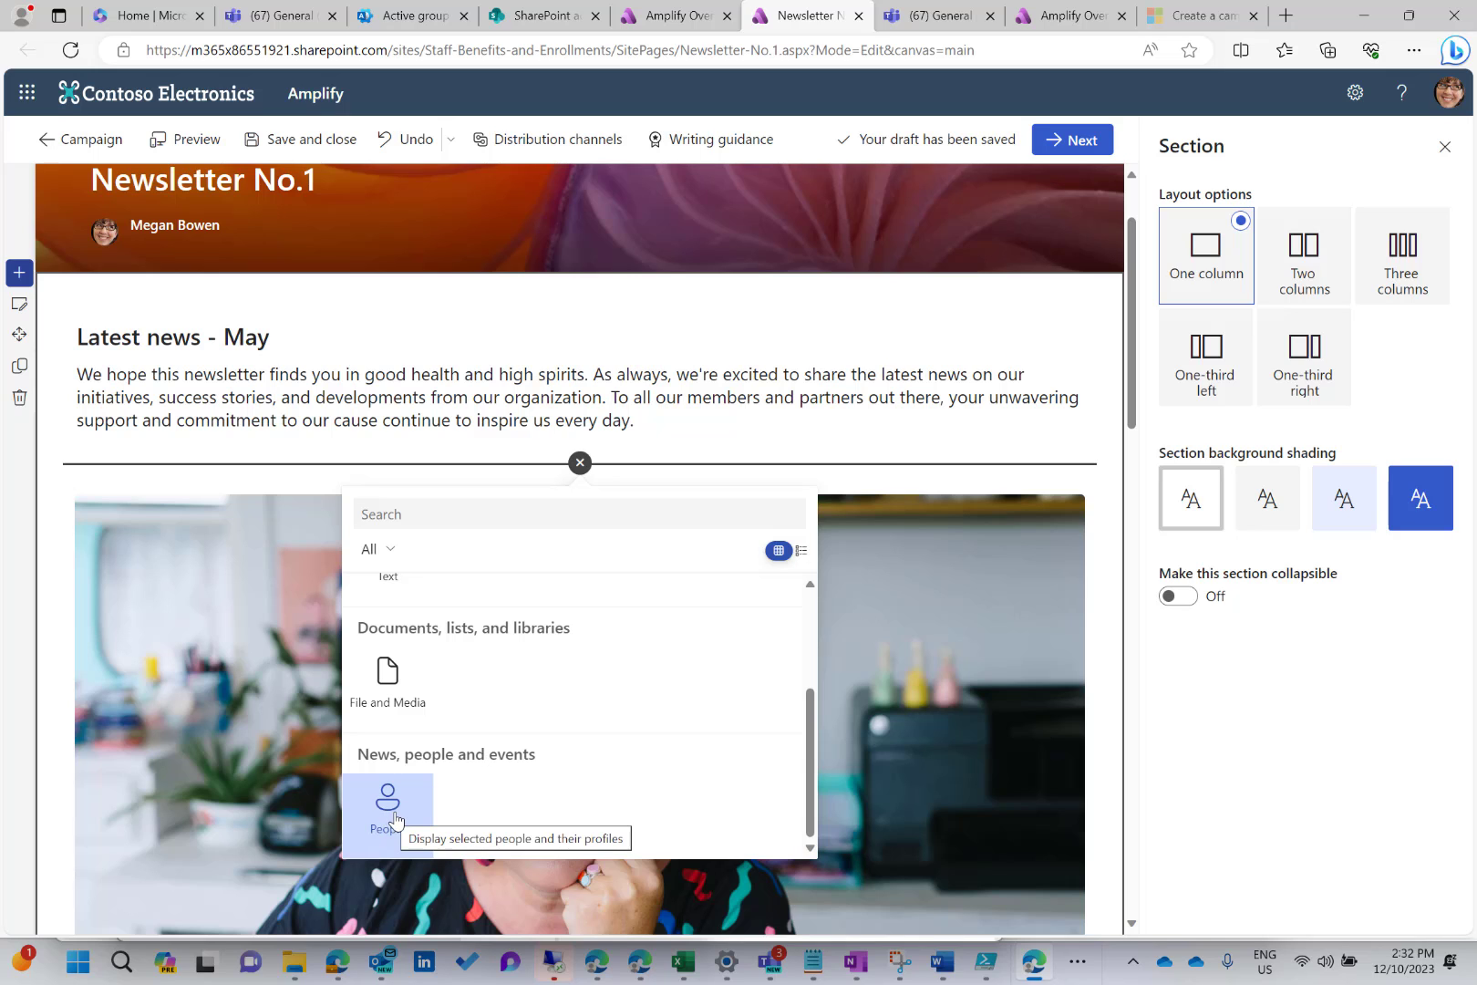
{"action": "left_click", "coordinate": [359, 366]}
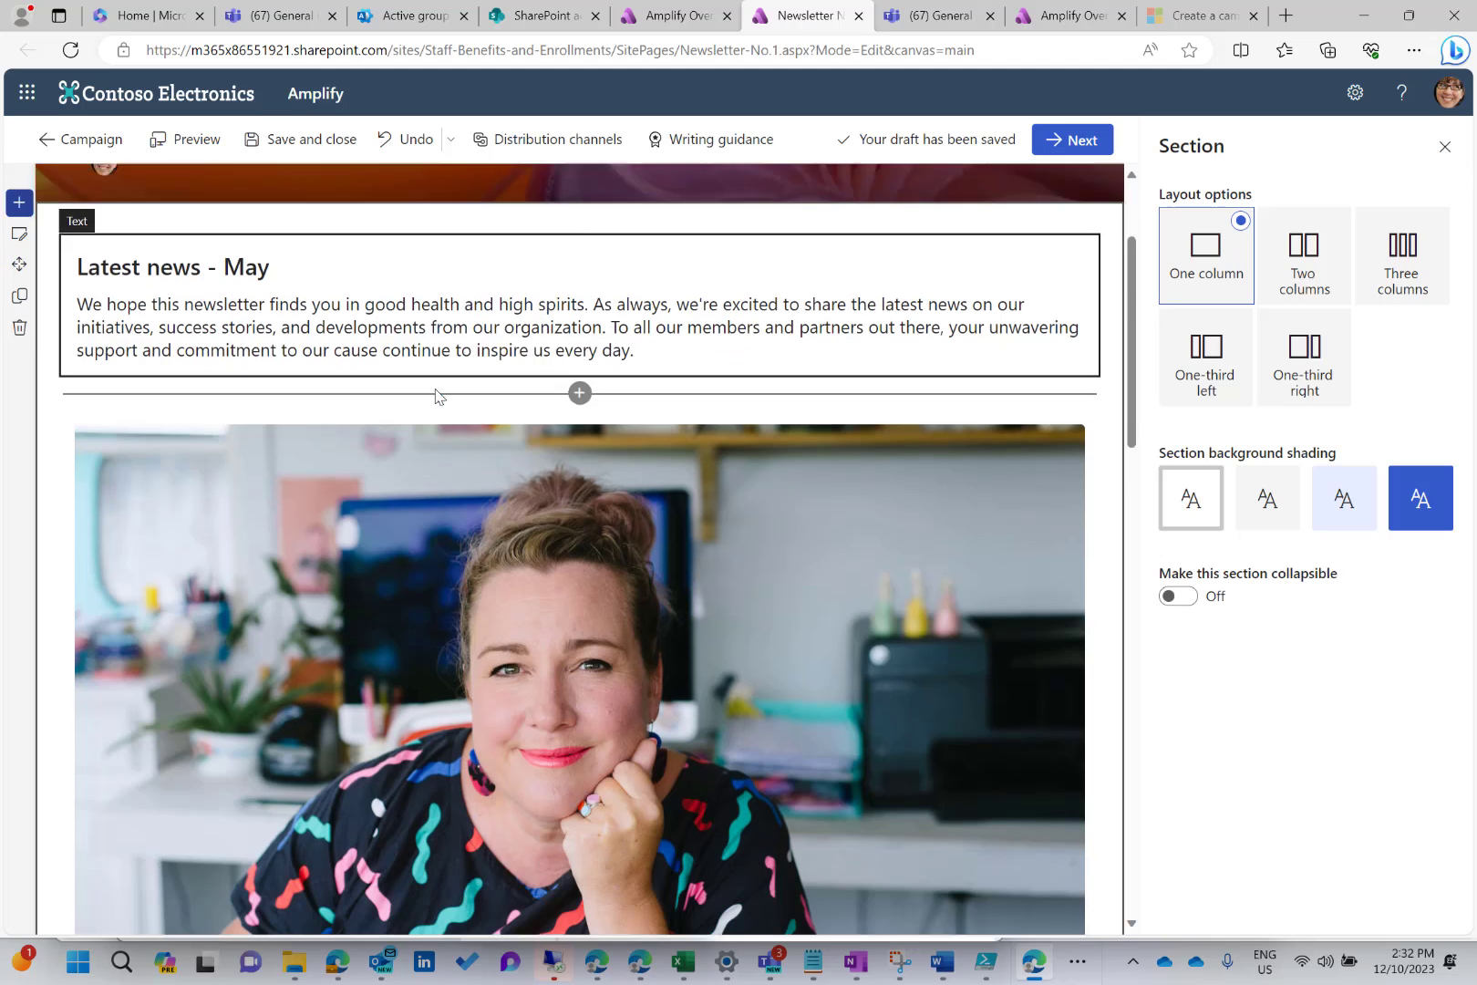
Step: Review the newsletter's template content down to the Collaborators section and close the section settings
{"action": "scroll", "coordinate": [436, 388], "scroll_direction": "down", "scroll_amount": 10}
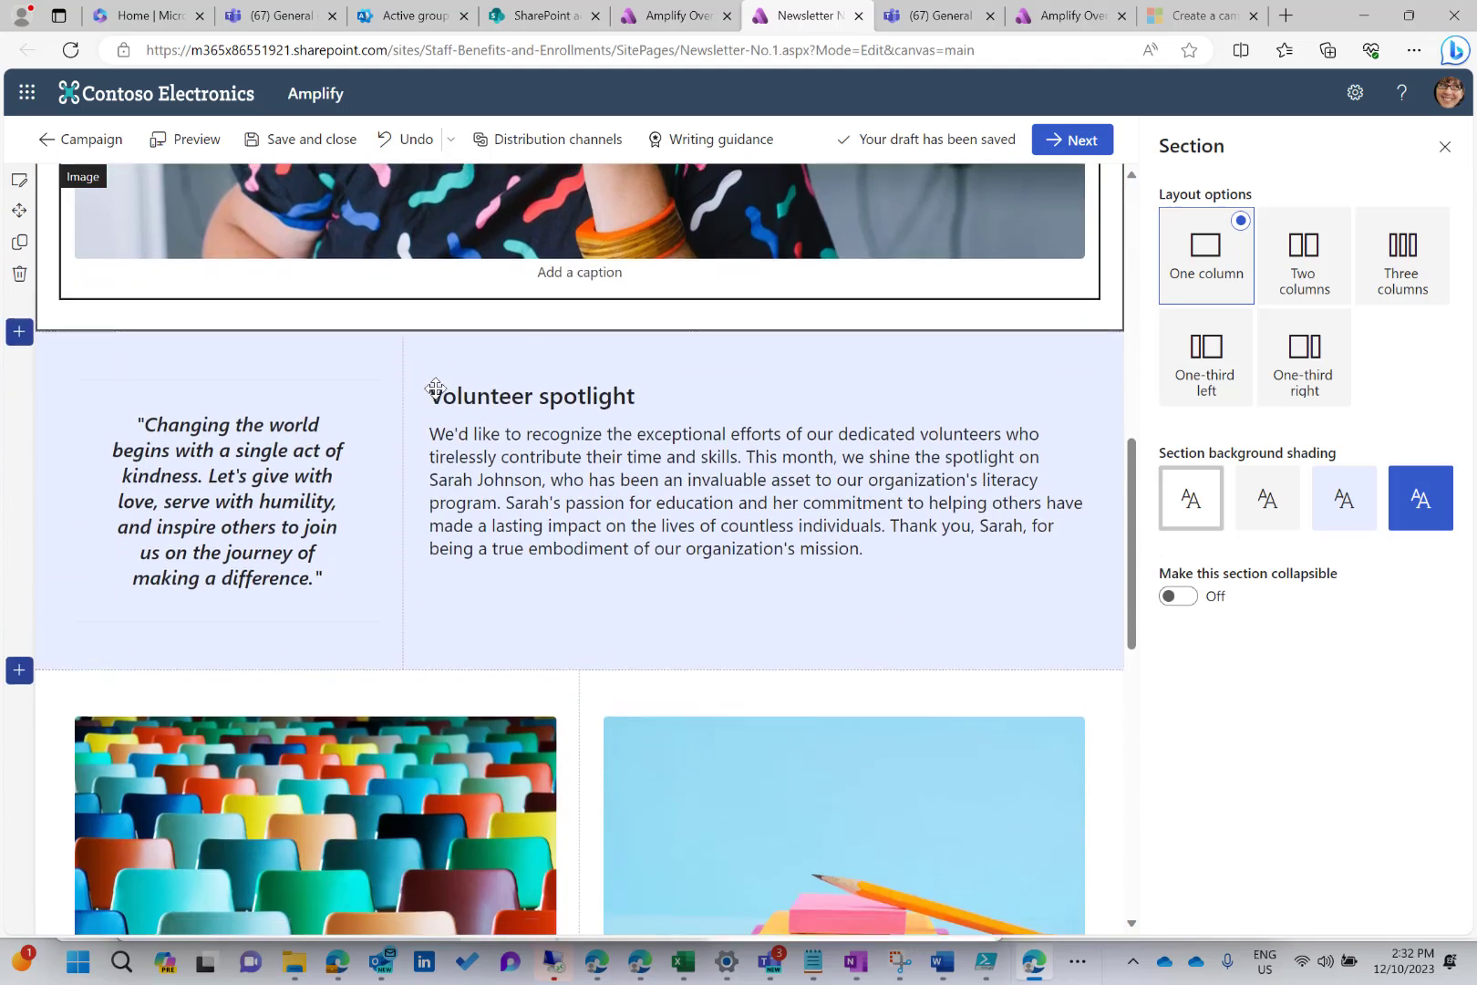
{"action": "scroll", "coordinate": [436, 388], "scroll_direction": "down", "scroll_amount": 7}
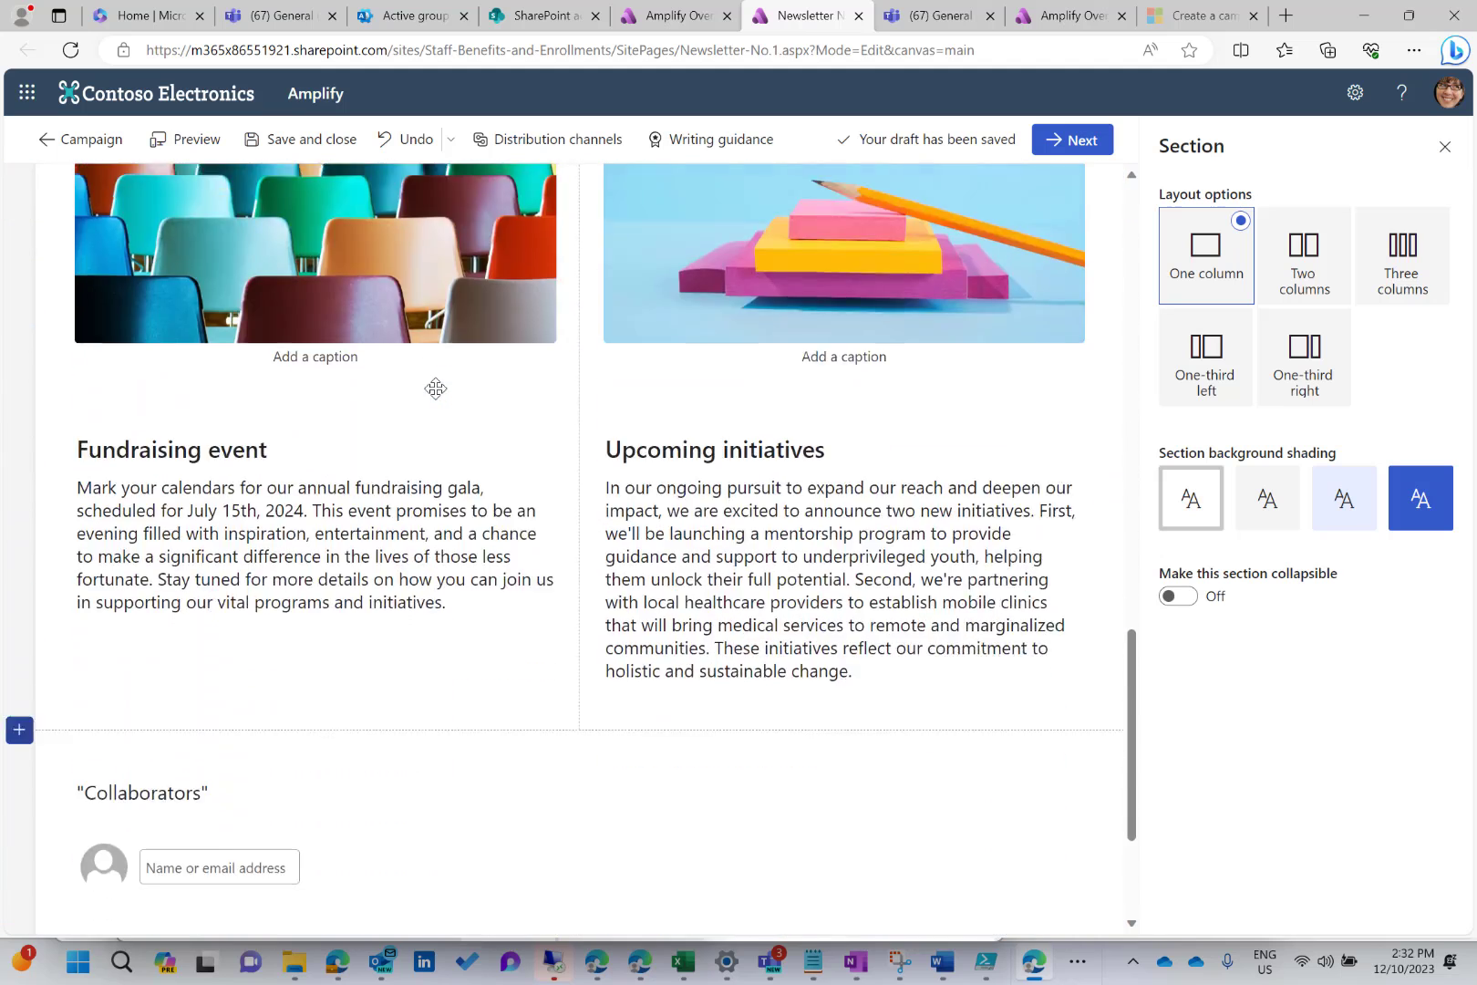
{"action": "scroll", "coordinate": [436, 388], "scroll_direction": "down", "scroll_amount": 2}
{"action": "scroll", "coordinate": [436, 388], "scroll_direction": "up", "scroll_amount": 10}
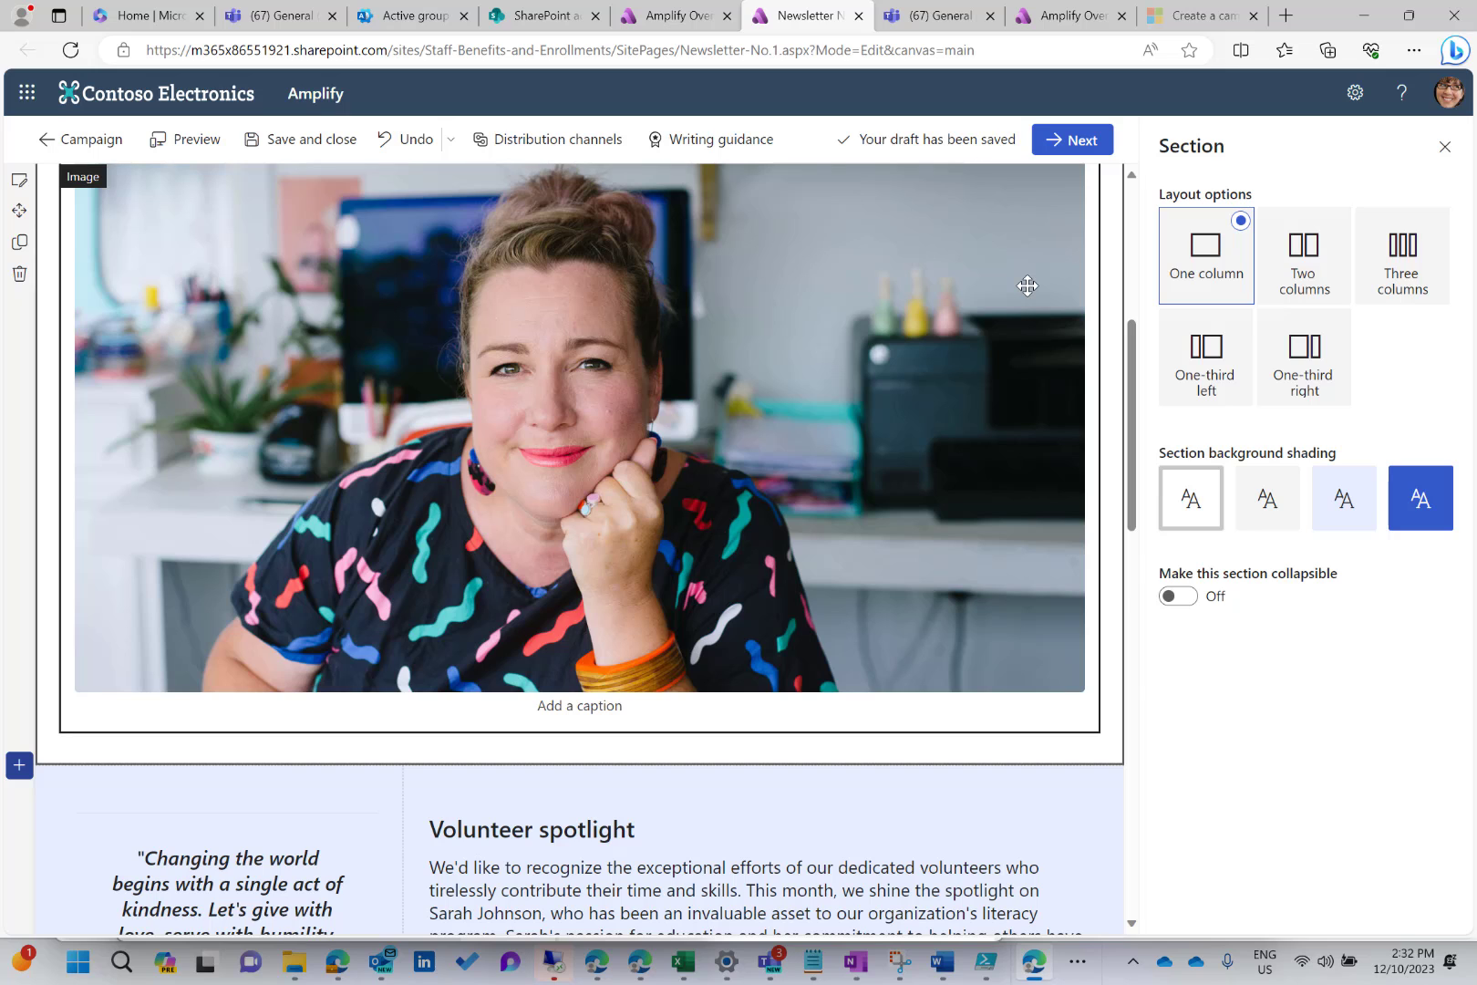
{"action": "left_click", "coordinate": [1449, 148]}
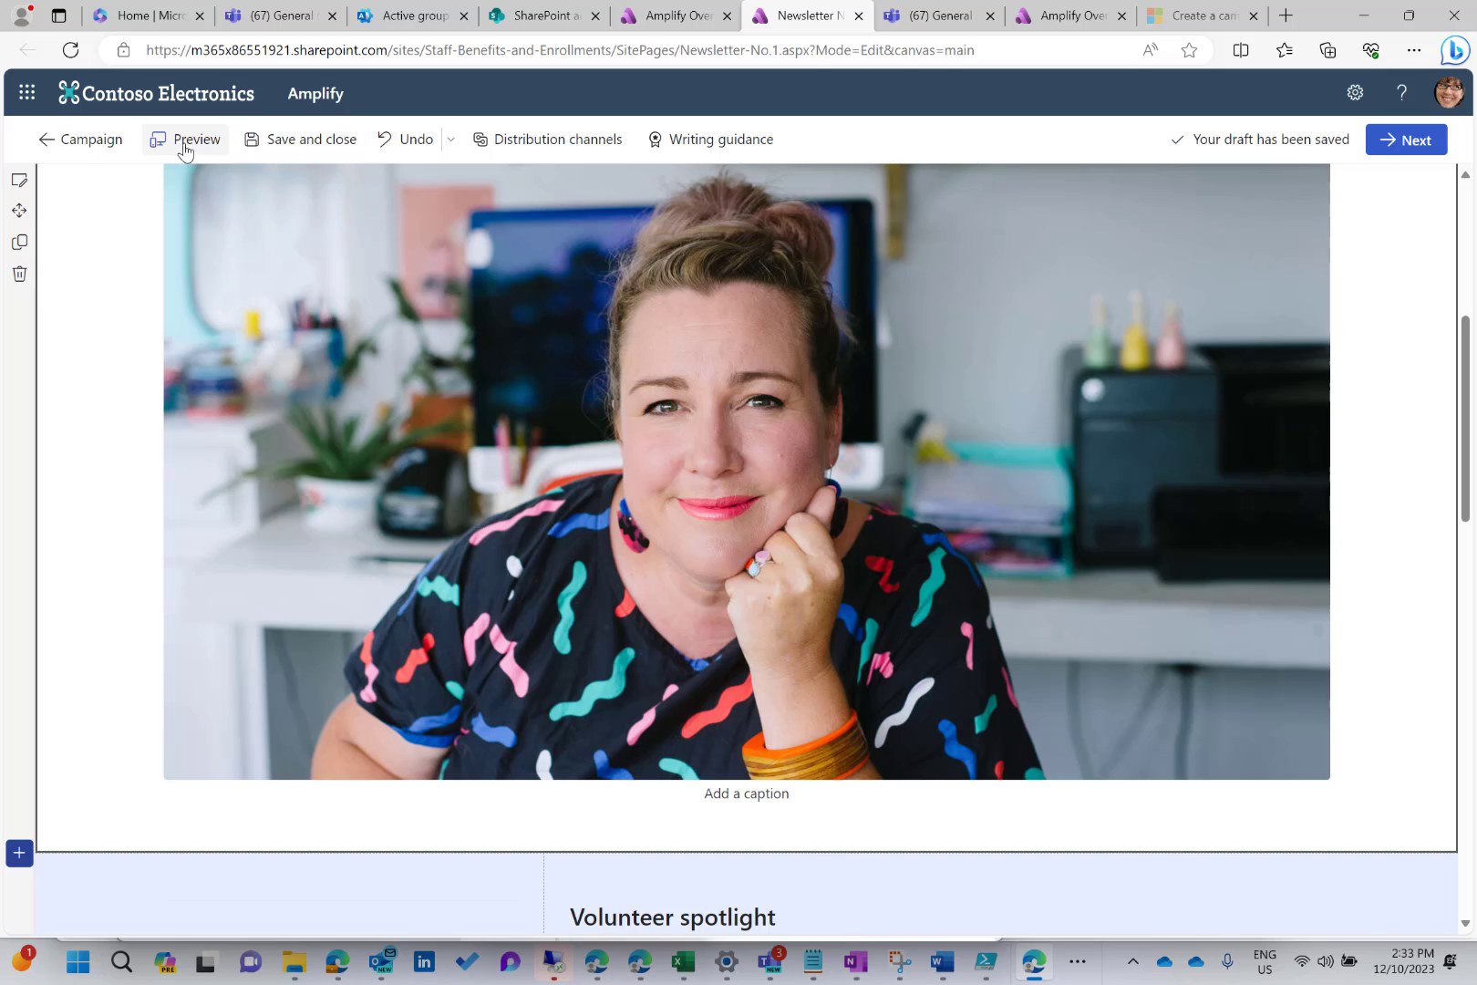
Step: Show the distribution channels and preview the whole newsletter as an Outlook email
{"action": "left_click", "coordinate": [527, 144]}
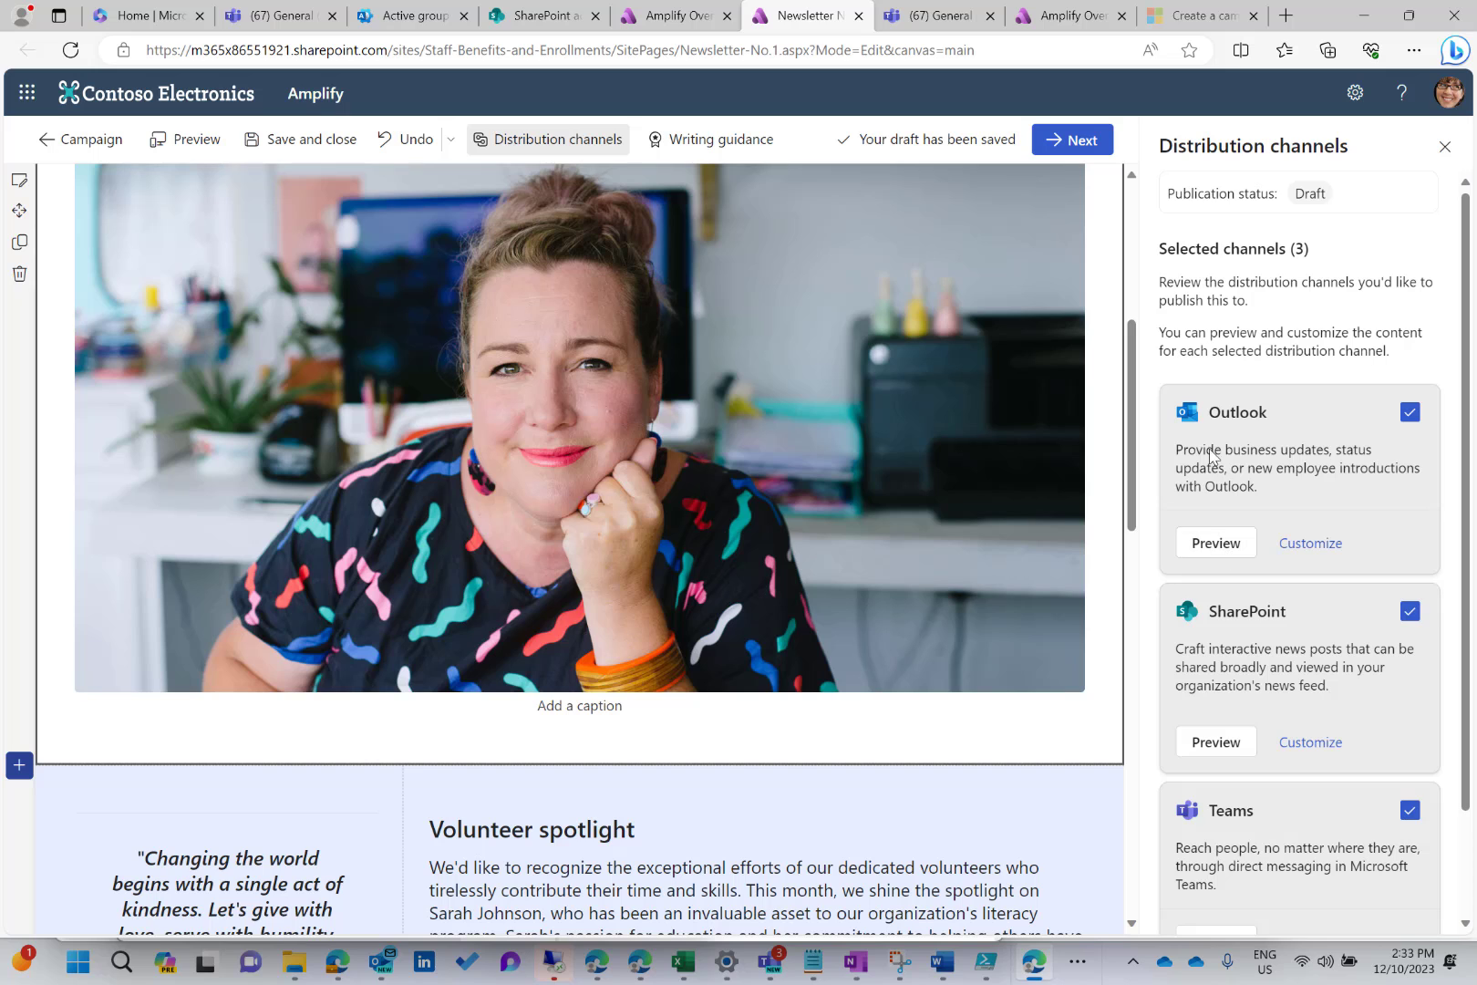
{"action": "left_click", "coordinate": [1213, 544]}
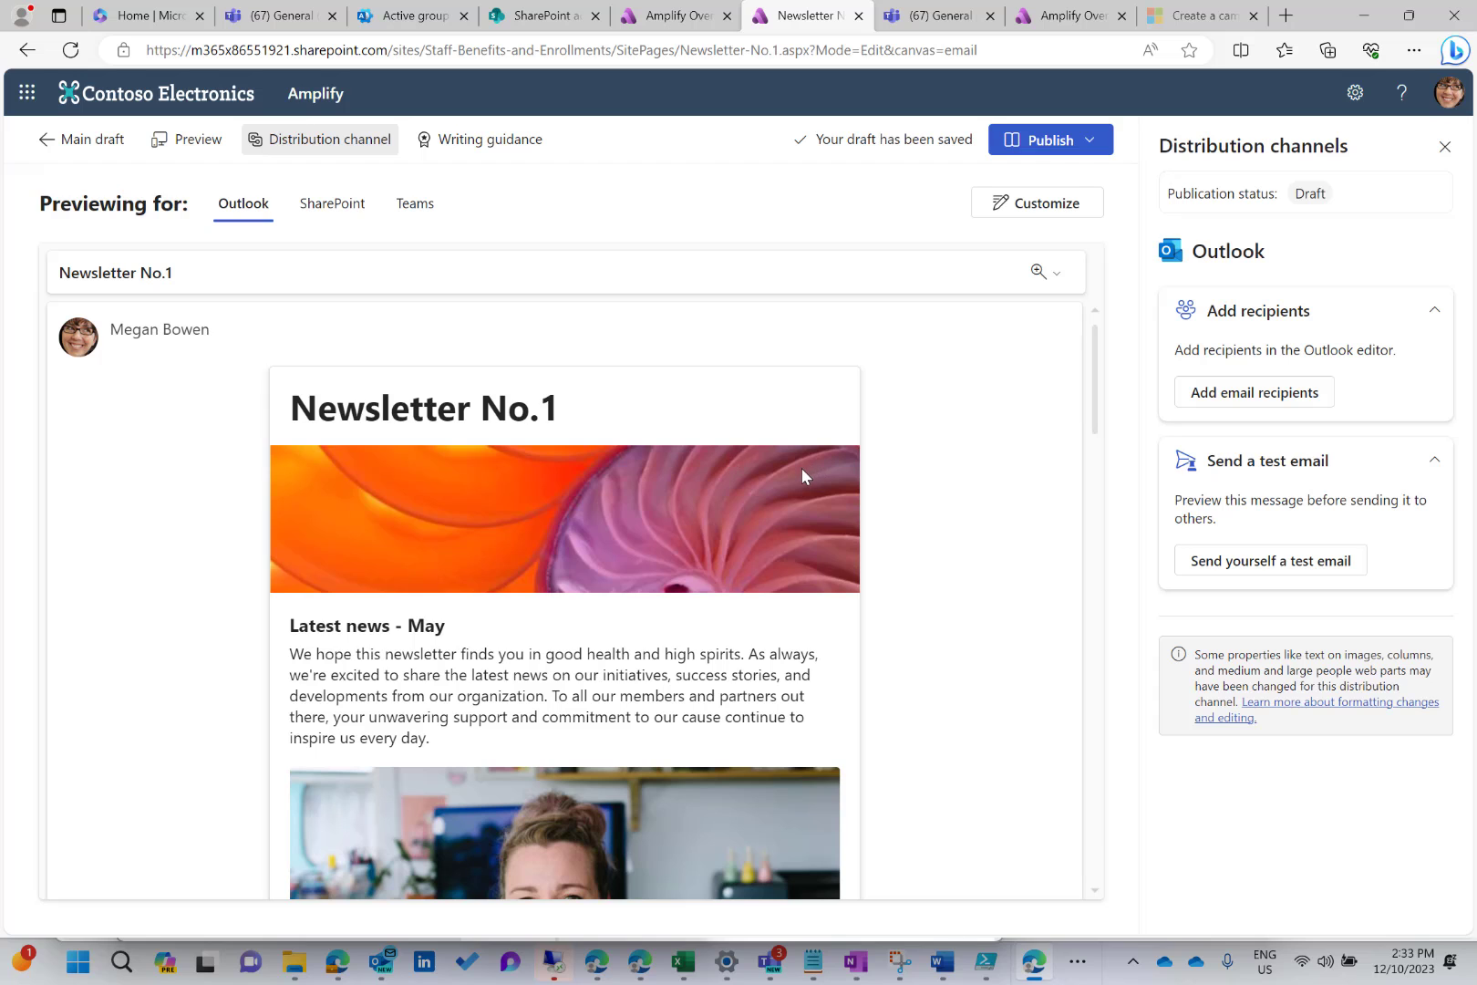
{"action": "scroll", "coordinate": [803, 468], "scroll_direction": "down", "scroll_amount": 10}
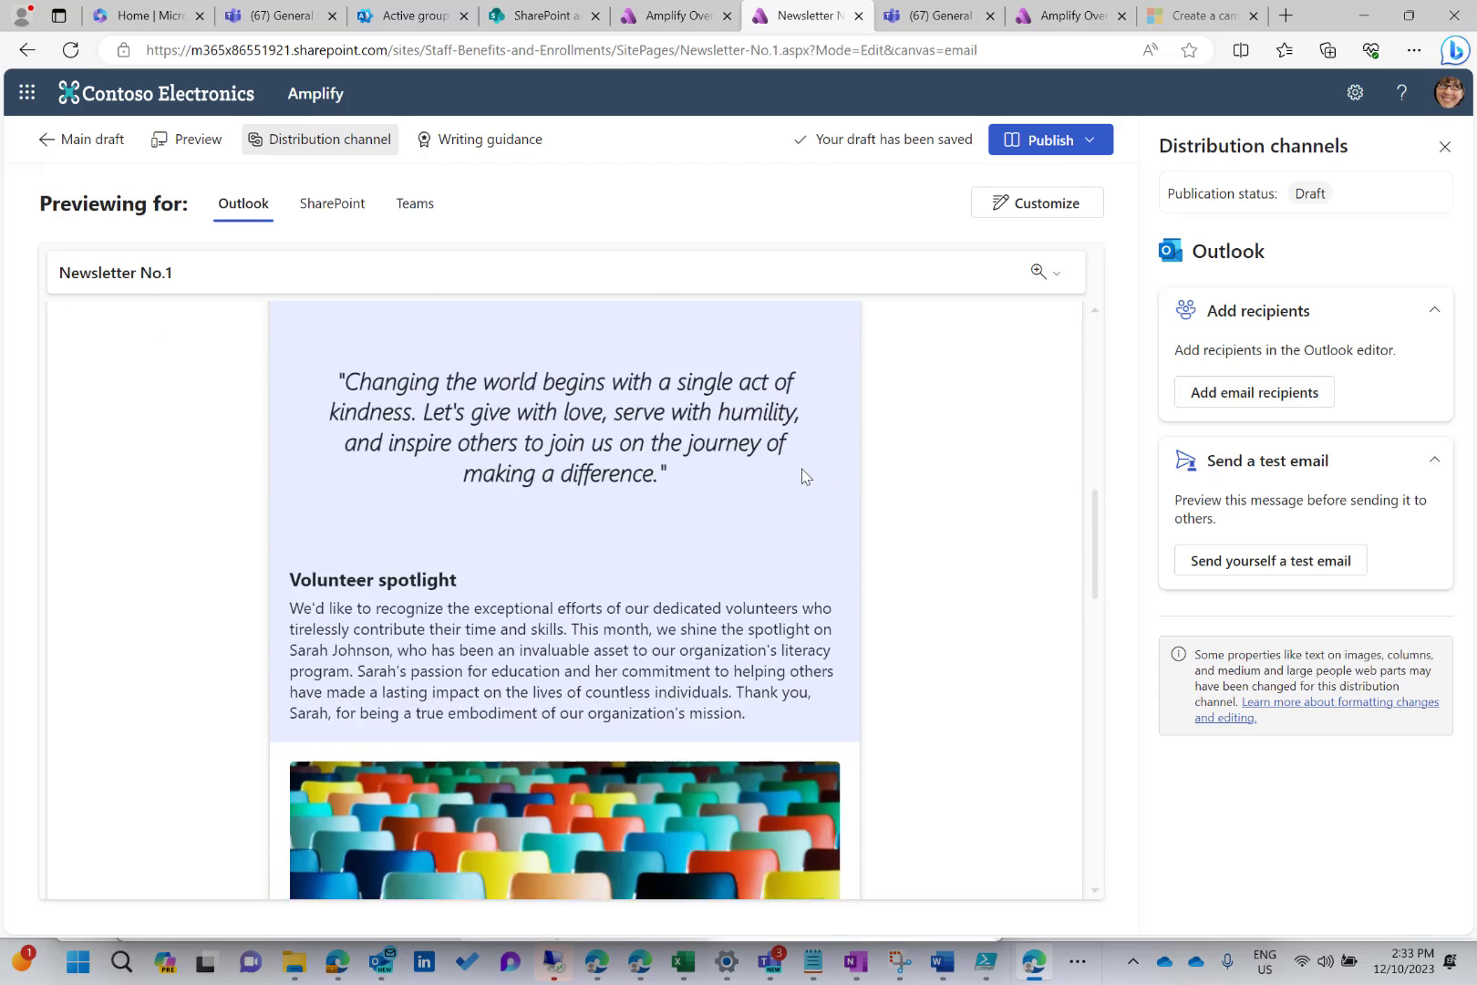
{"action": "scroll", "coordinate": [802, 474], "scroll_direction": "down", "scroll_amount": 8}
{"action": "scroll", "coordinate": [802, 475], "scroll_direction": "up", "scroll_amount": 6}
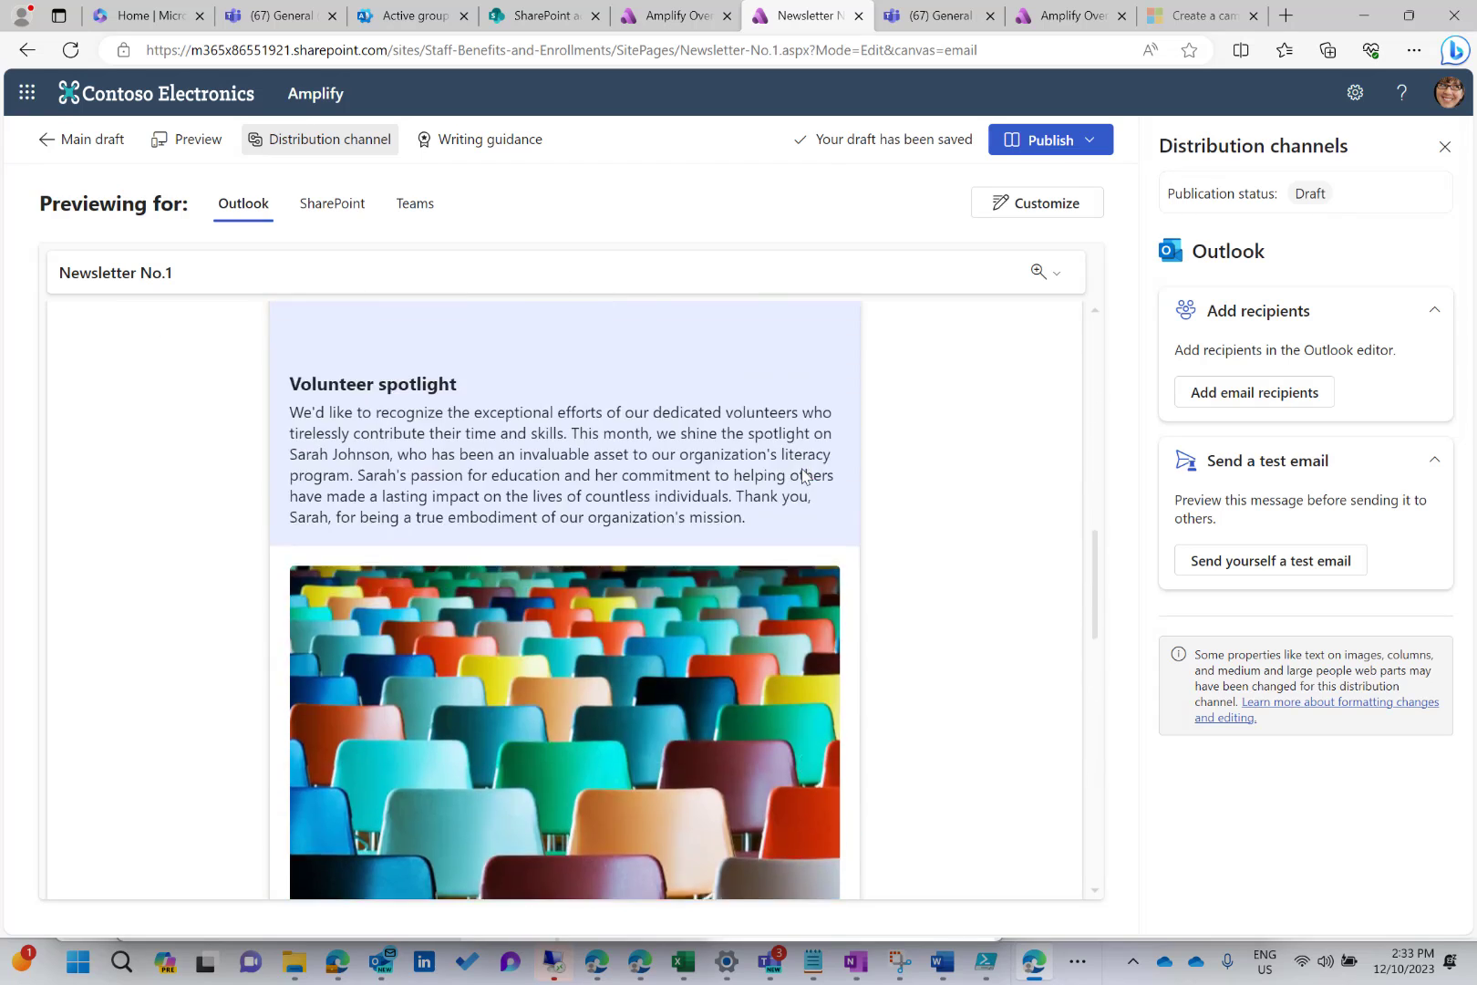
{"action": "scroll", "coordinate": [802, 472], "scroll_direction": "up", "scroll_amount": 10}
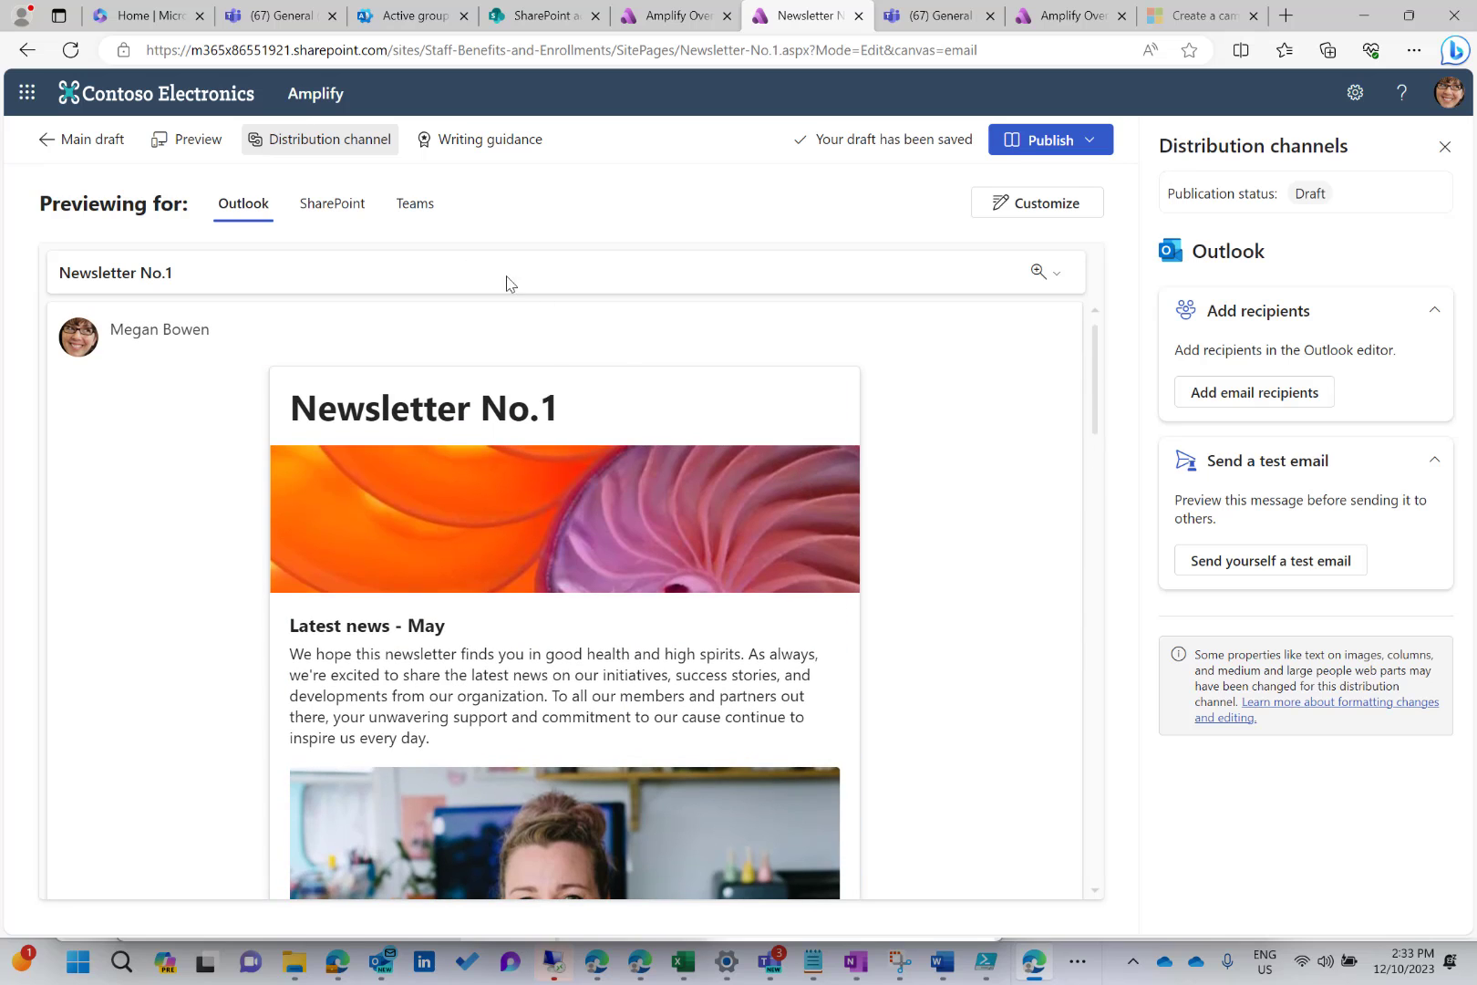
Step: Switch the preview to SharePoint and look through the newsletter's page layout
{"action": "left_click", "coordinate": [332, 203]}
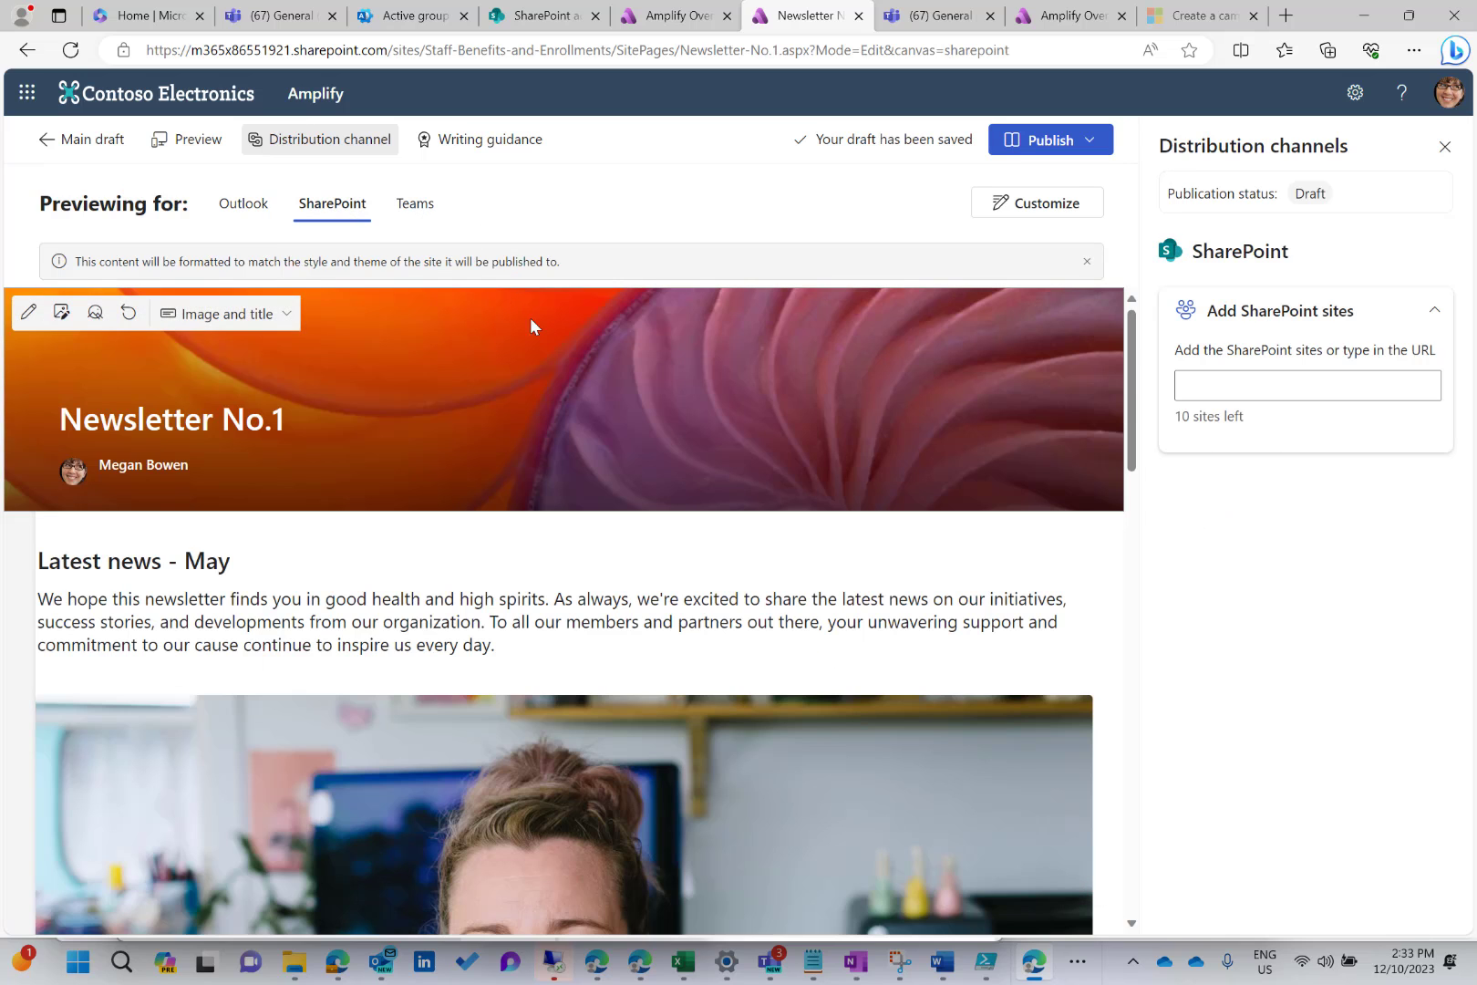
{"action": "scroll", "coordinate": [611, 345], "scroll_direction": "down", "scroll_amount": 12}
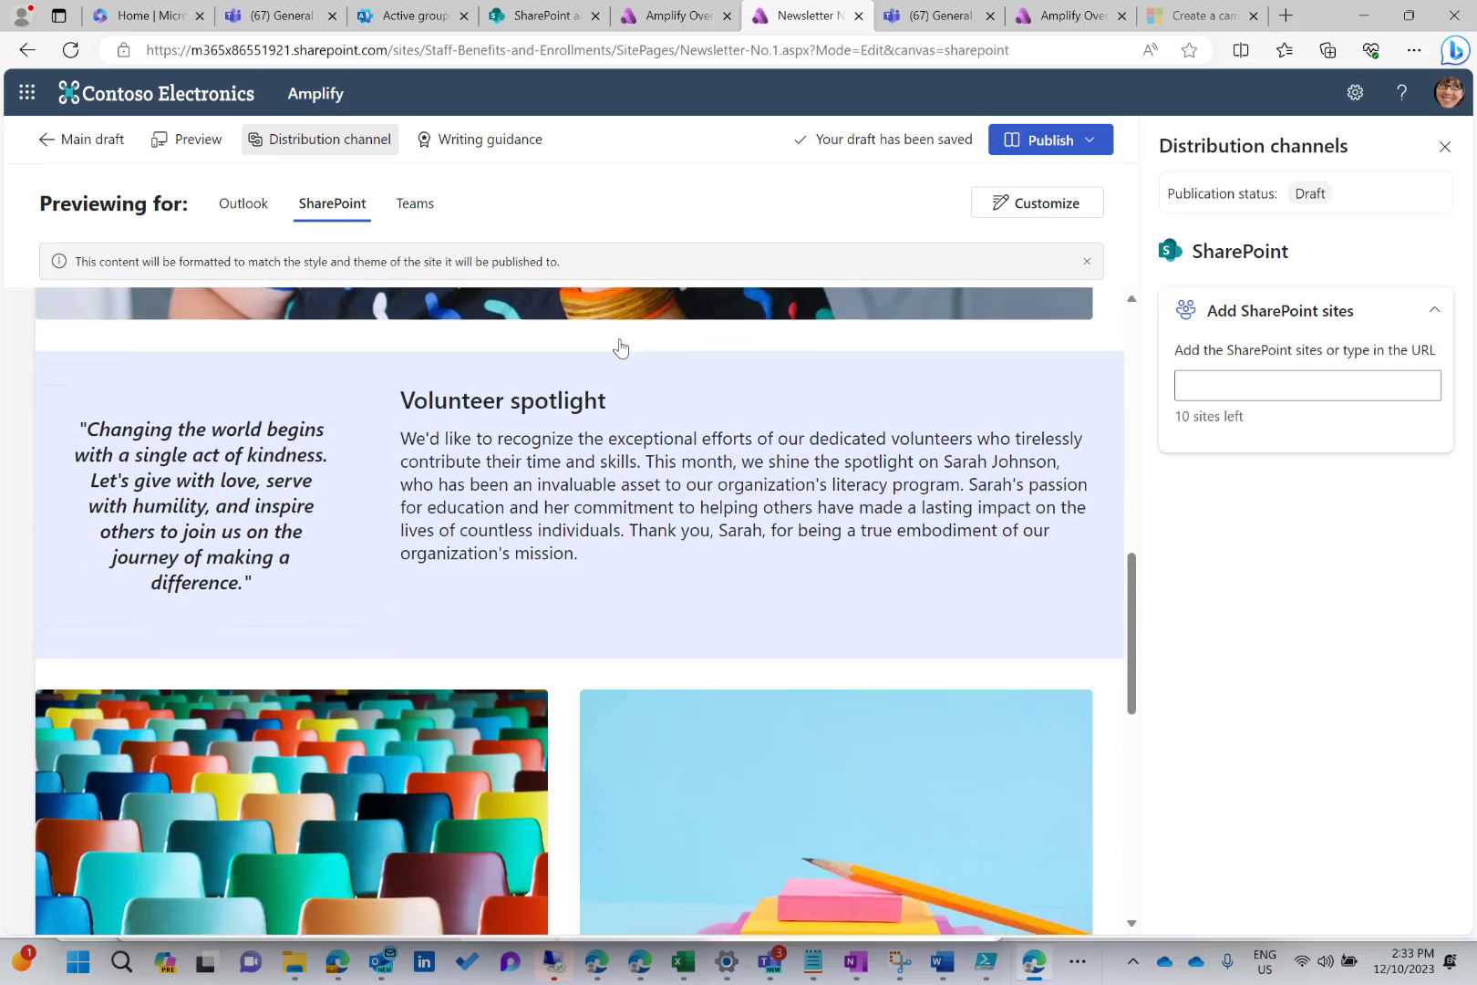
{"action": "scroll", "coordinate": [618, 344], "scroll_direction": "down", "scroll_amount": 2}
{"action": "scroll", "coordinate": [618, 345], "scroll_direction": "up", "scroll_amount": 10}
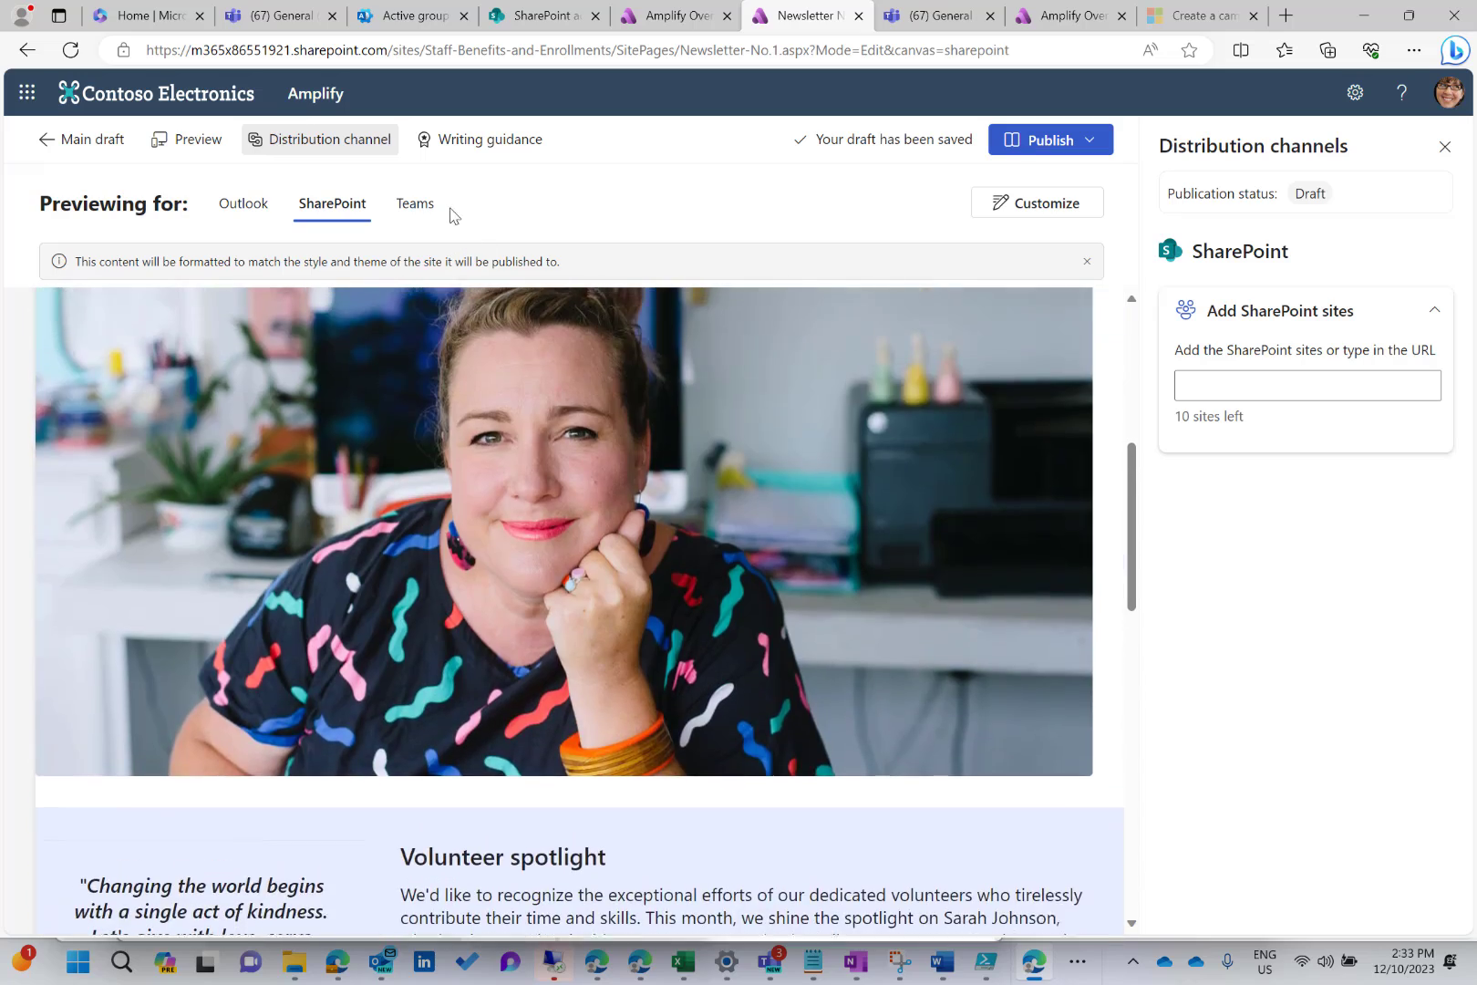
Step: Preview the newsletter as a Teams post, look through its content, and return to the main draft
{"action": "left_click", "coordinate": [419, 215]}
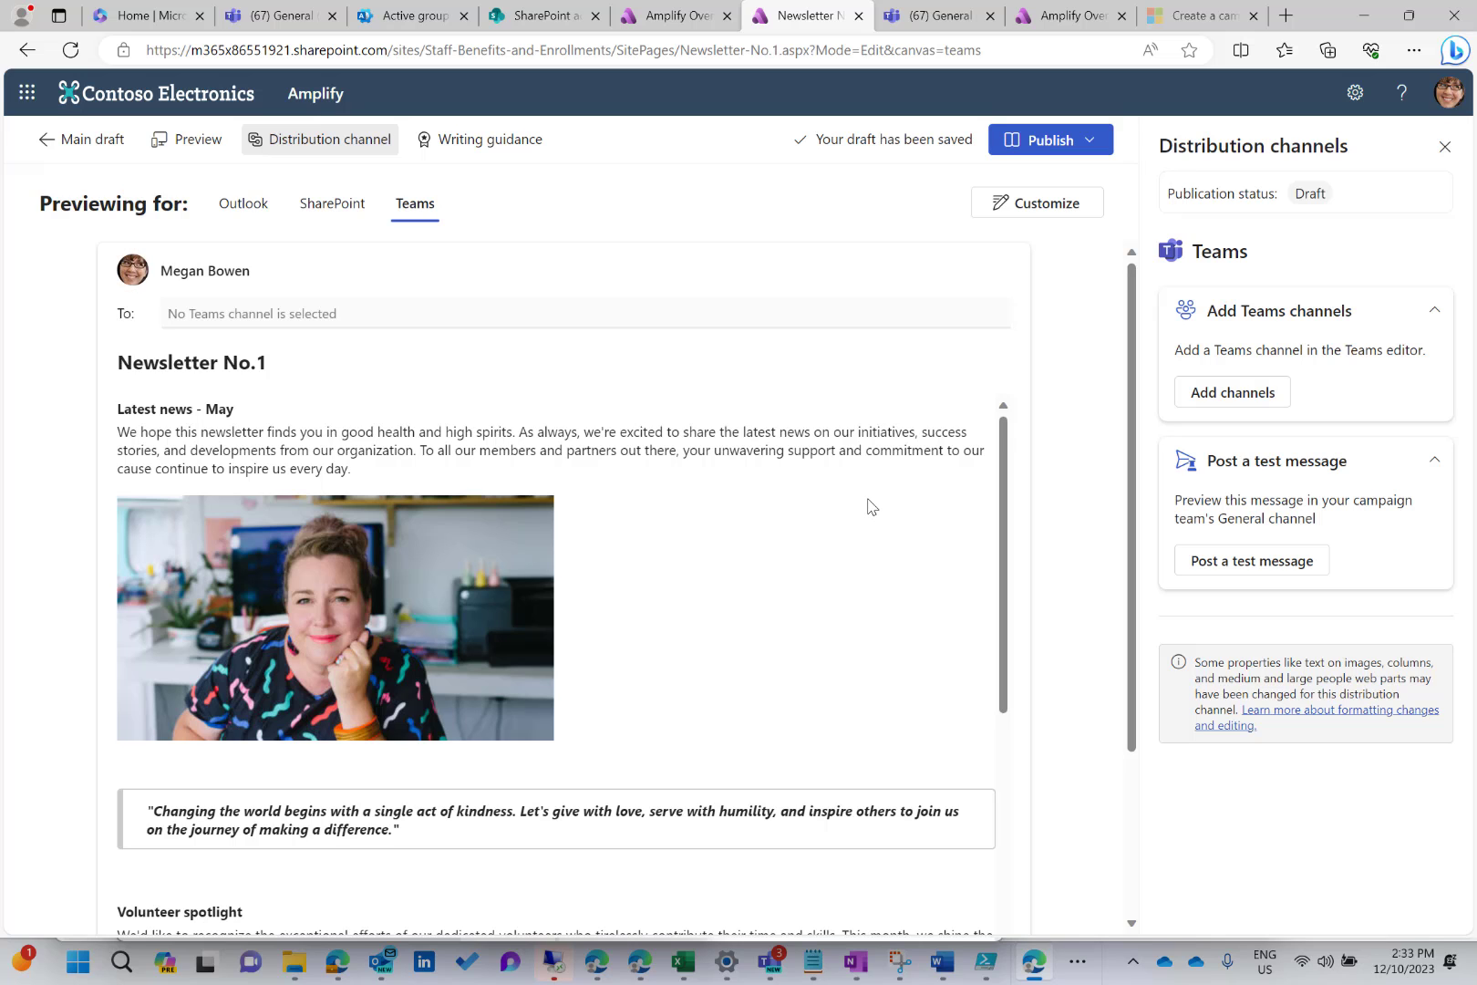
{"action": "scroll", "coordinate": [870, 505], "scroll_direction": "down", "scroll_amount": 10}
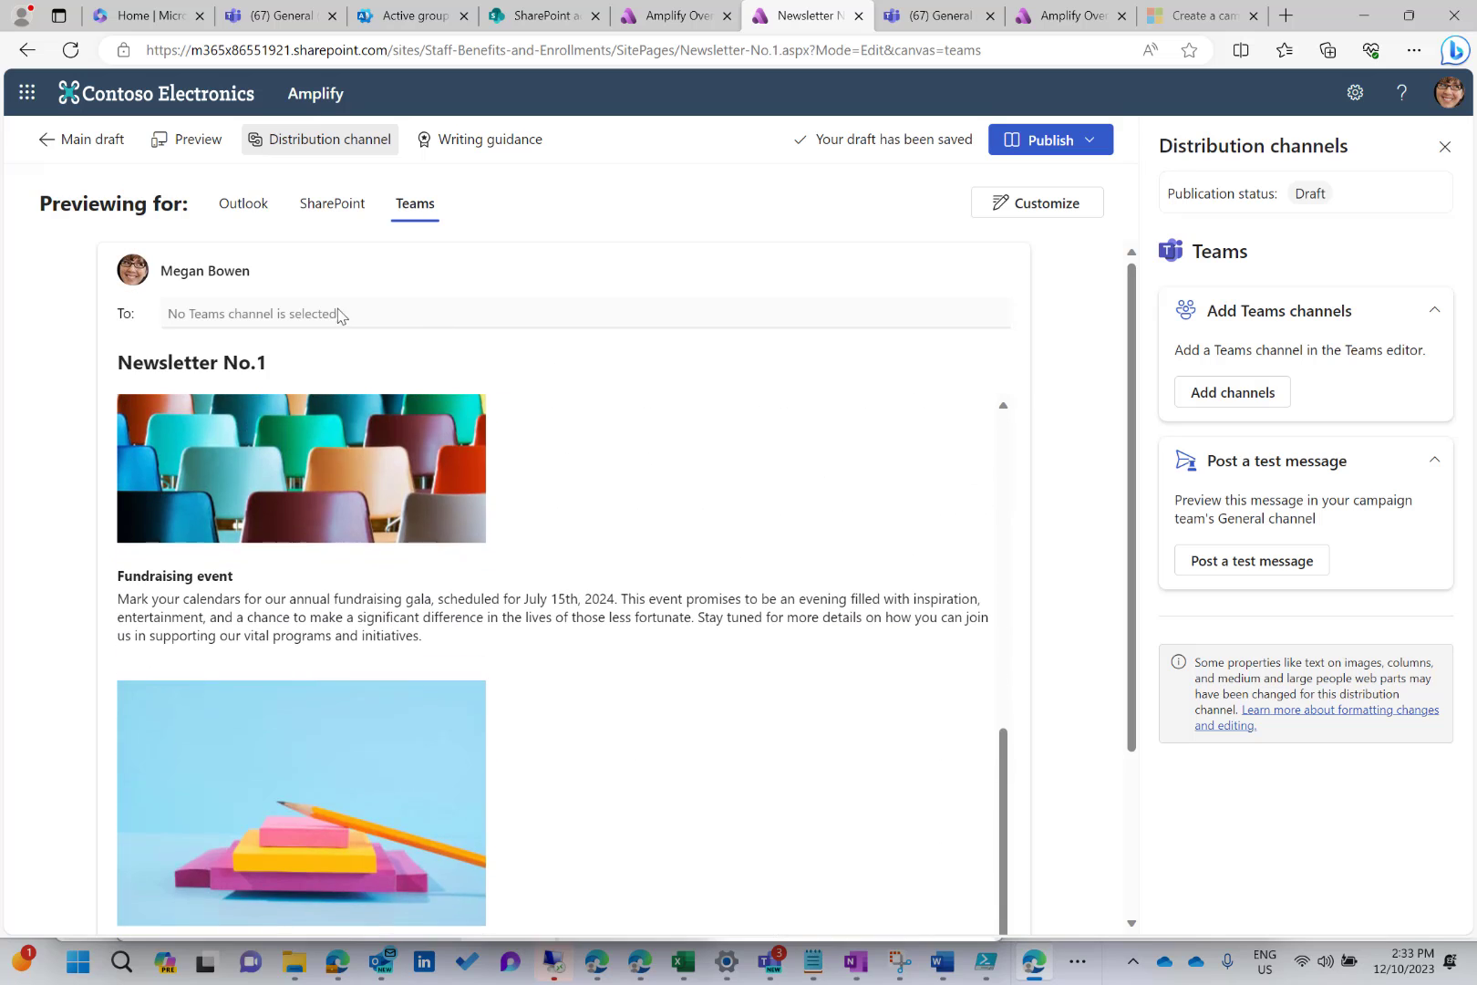
{"action": "scroll", "coordinate": [478, 392], "scroll_direction": "down", "scroll_amount": 4}
{"action": "scroll", "coordinate": [881, 498], "scroll_direction": "up", "scroll_amount": 7}
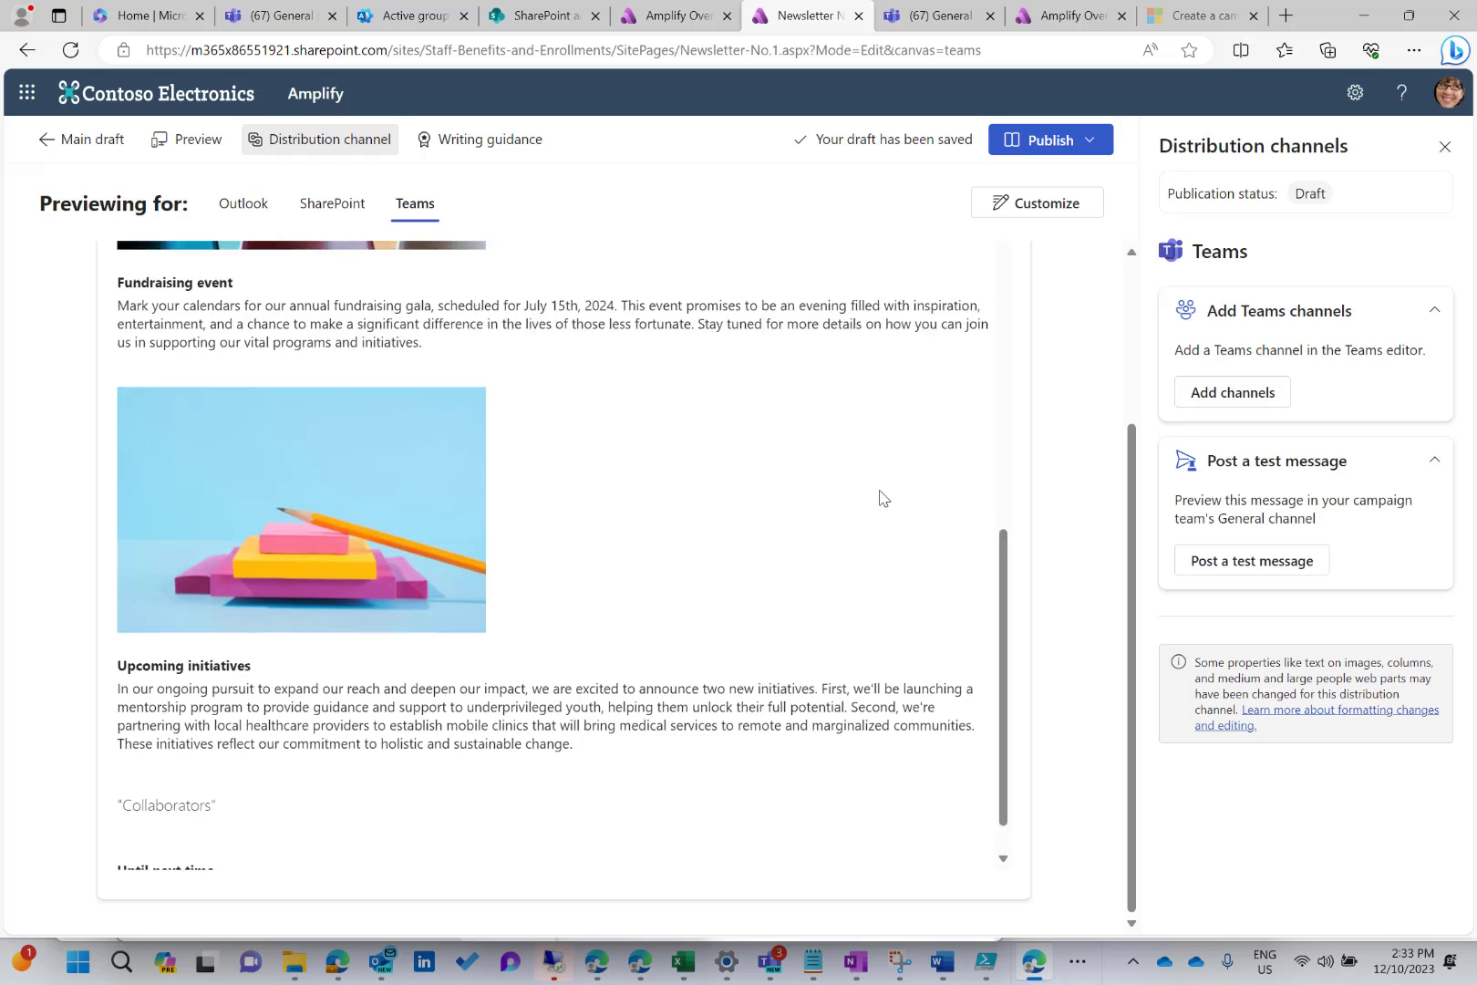
{"action": "scroll", "coordinate": [889, 497], "scroll_direction": "up", "scroll_amount": 2}
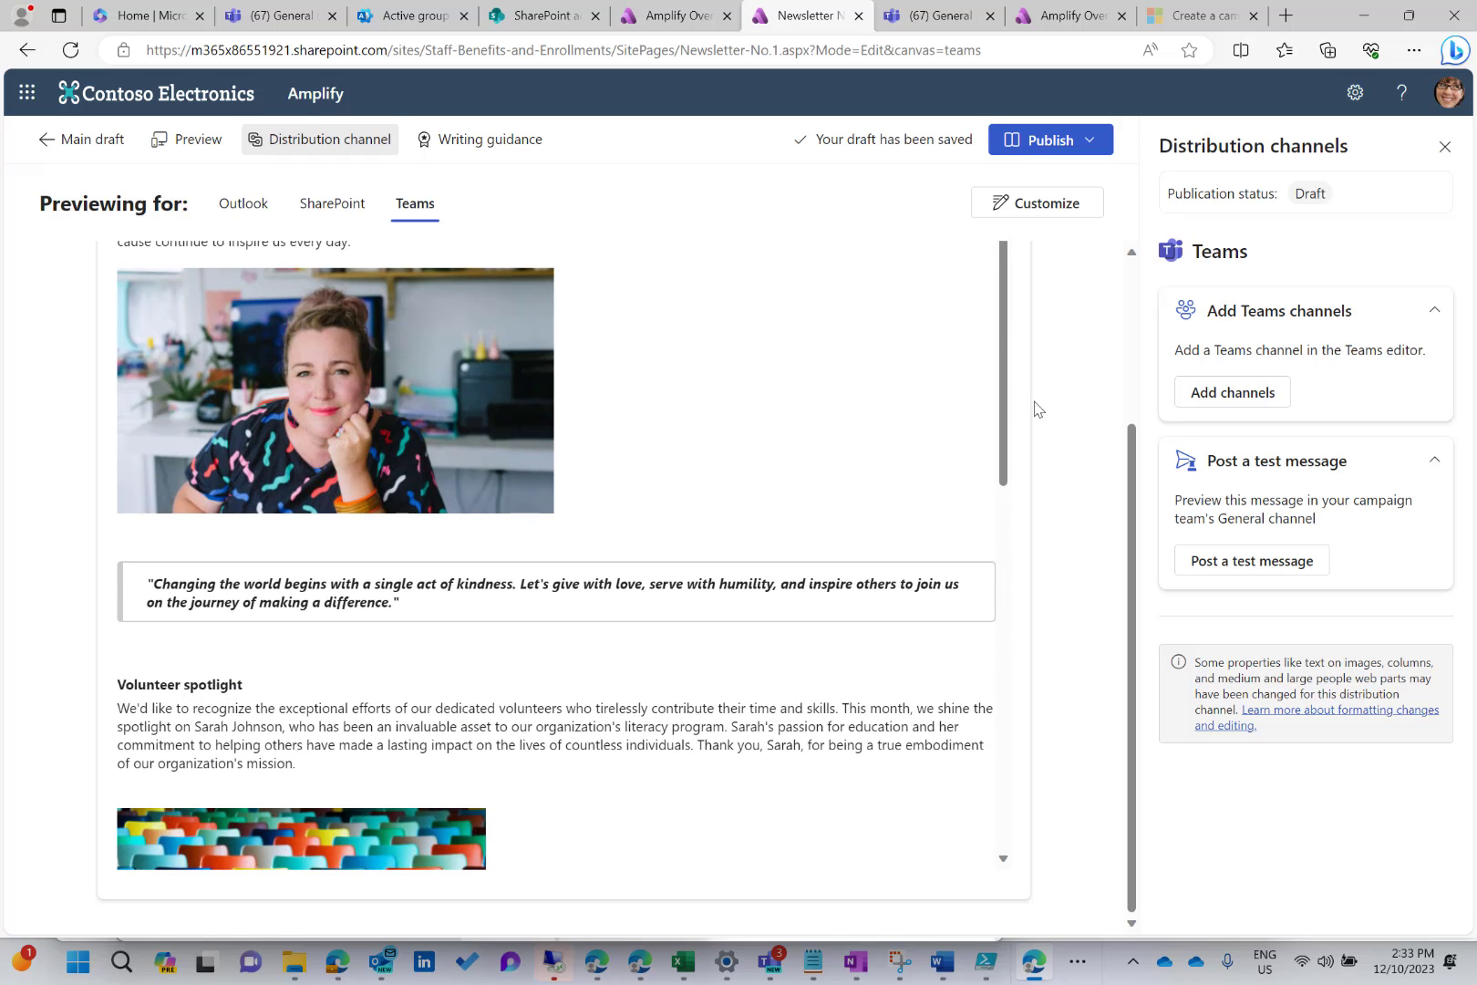
{"action": "left_click", "coordinate": [86, 144]}
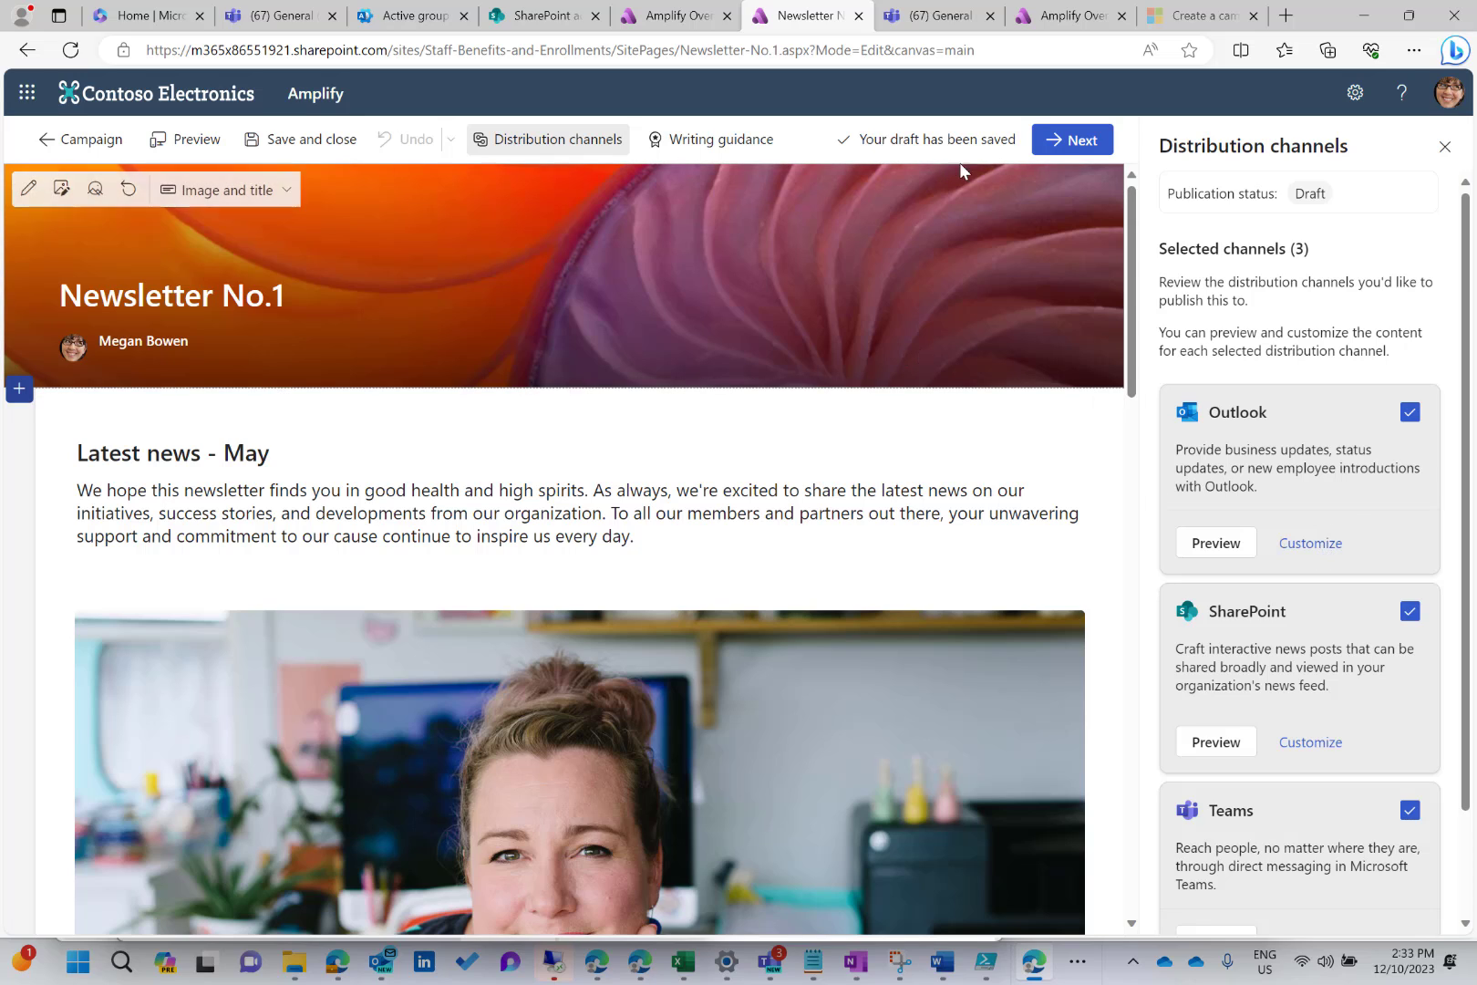
Step: Open the channel customization starting with Outlook, view the SharePoint and Teams versions, and return to the main draft
{"action": "left_click", "coordinate": [1311, 545]}
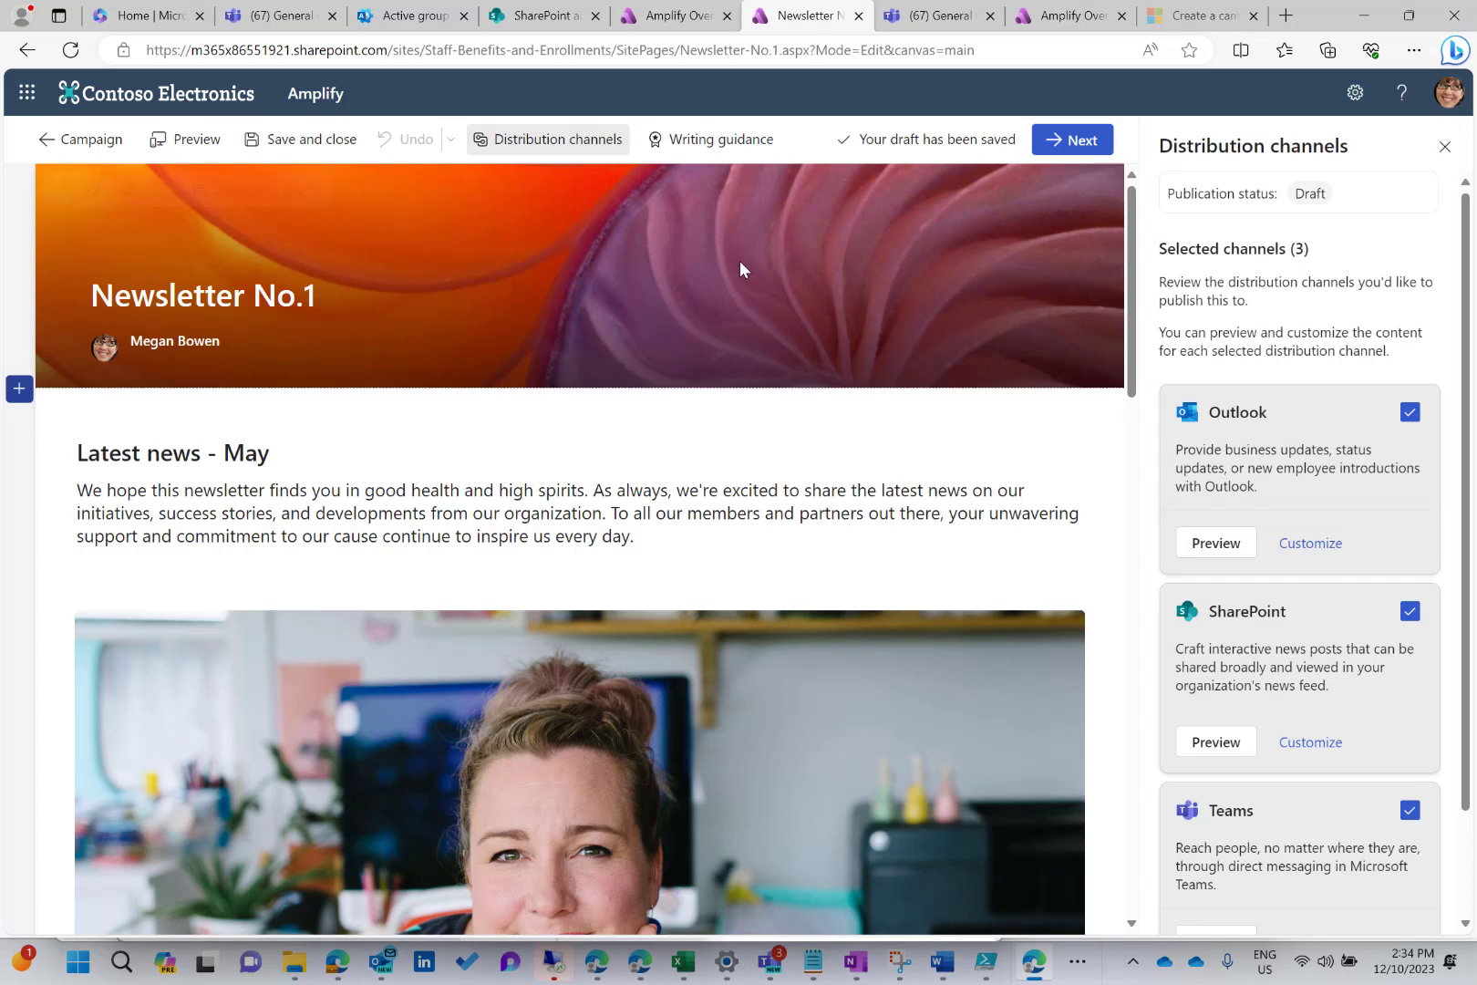
{"action": "scroll", "coordinate": [132, 230], "scroll_direction": "down", "scroll_amount": 6}
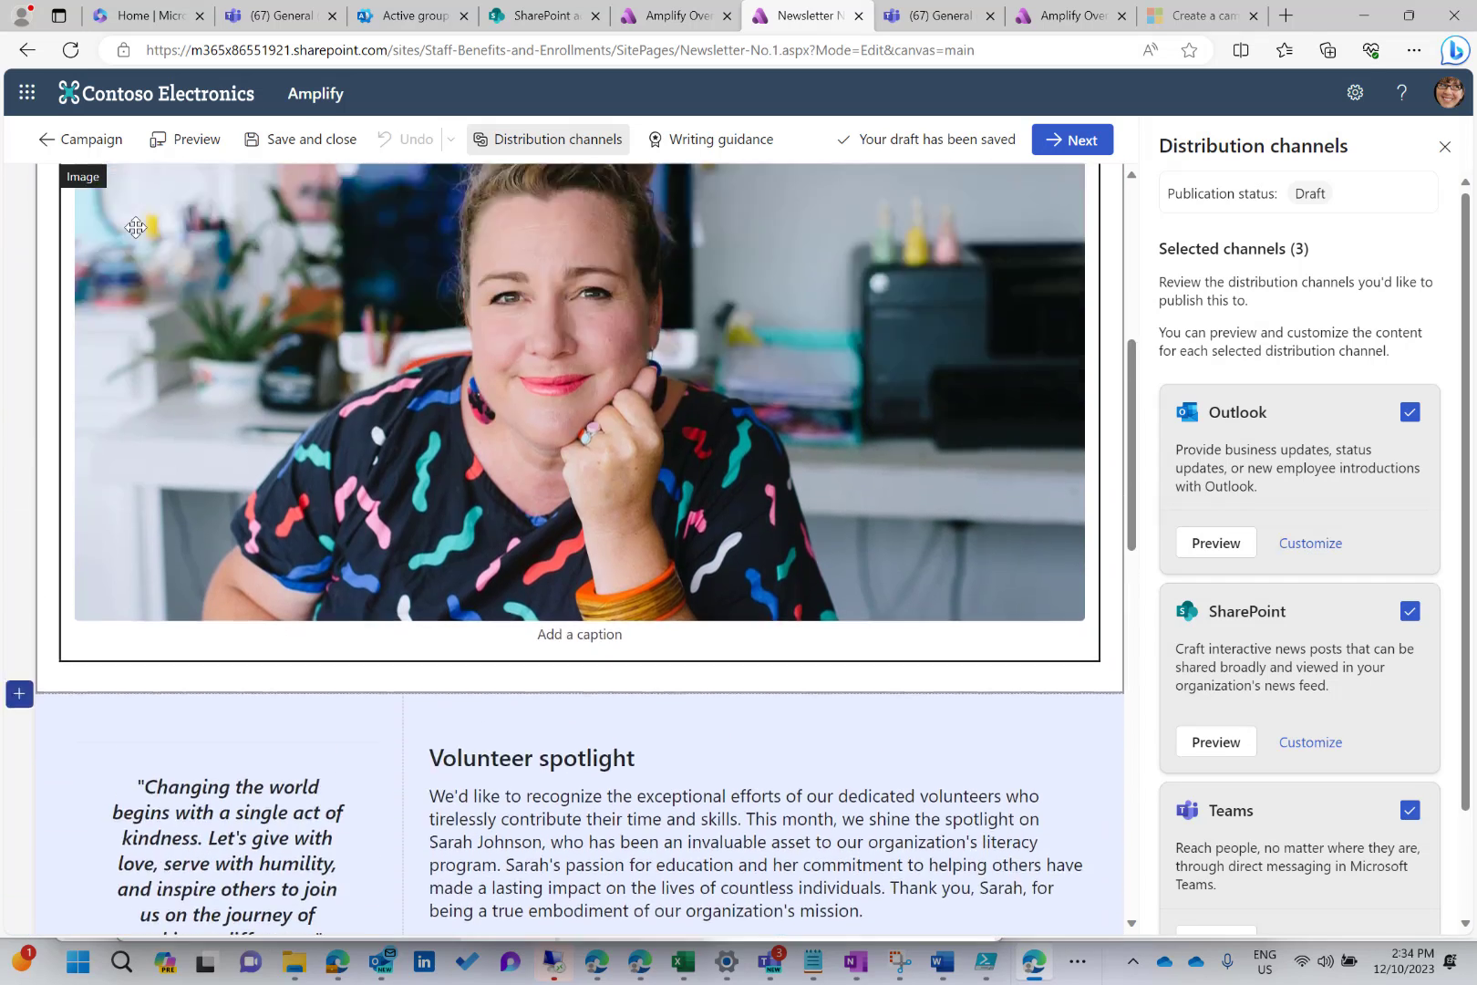
{"action": "scroll", "coordinate": [132, 230], "scroll_direction": "up", "scroll_amount": 6}
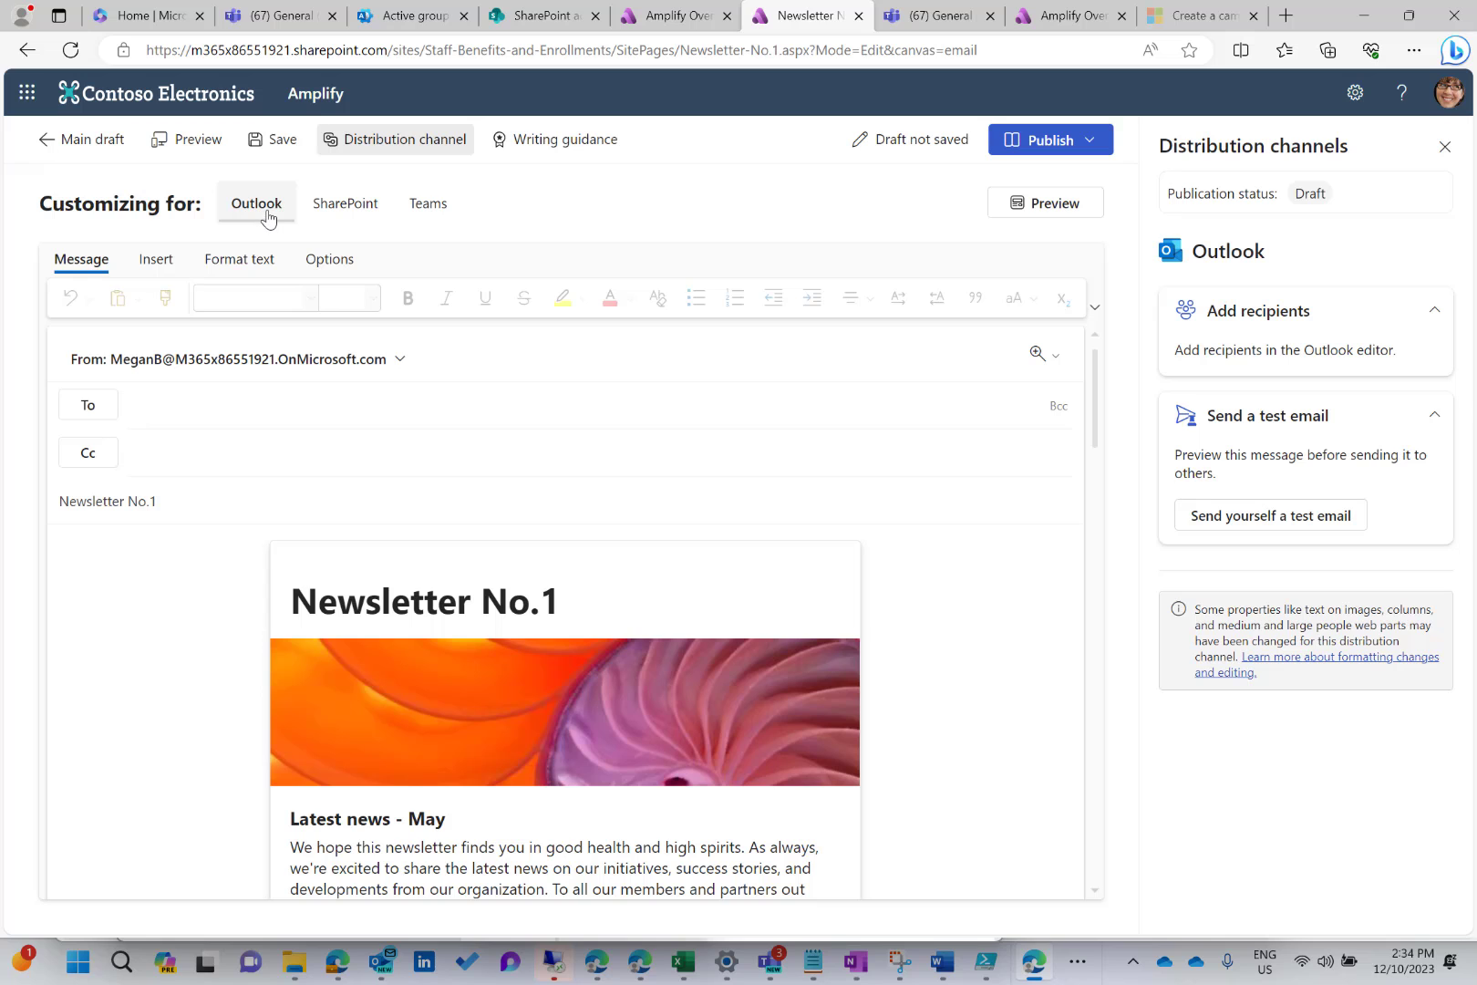
{"action": "left_click", "coordinate": [346, 204]}
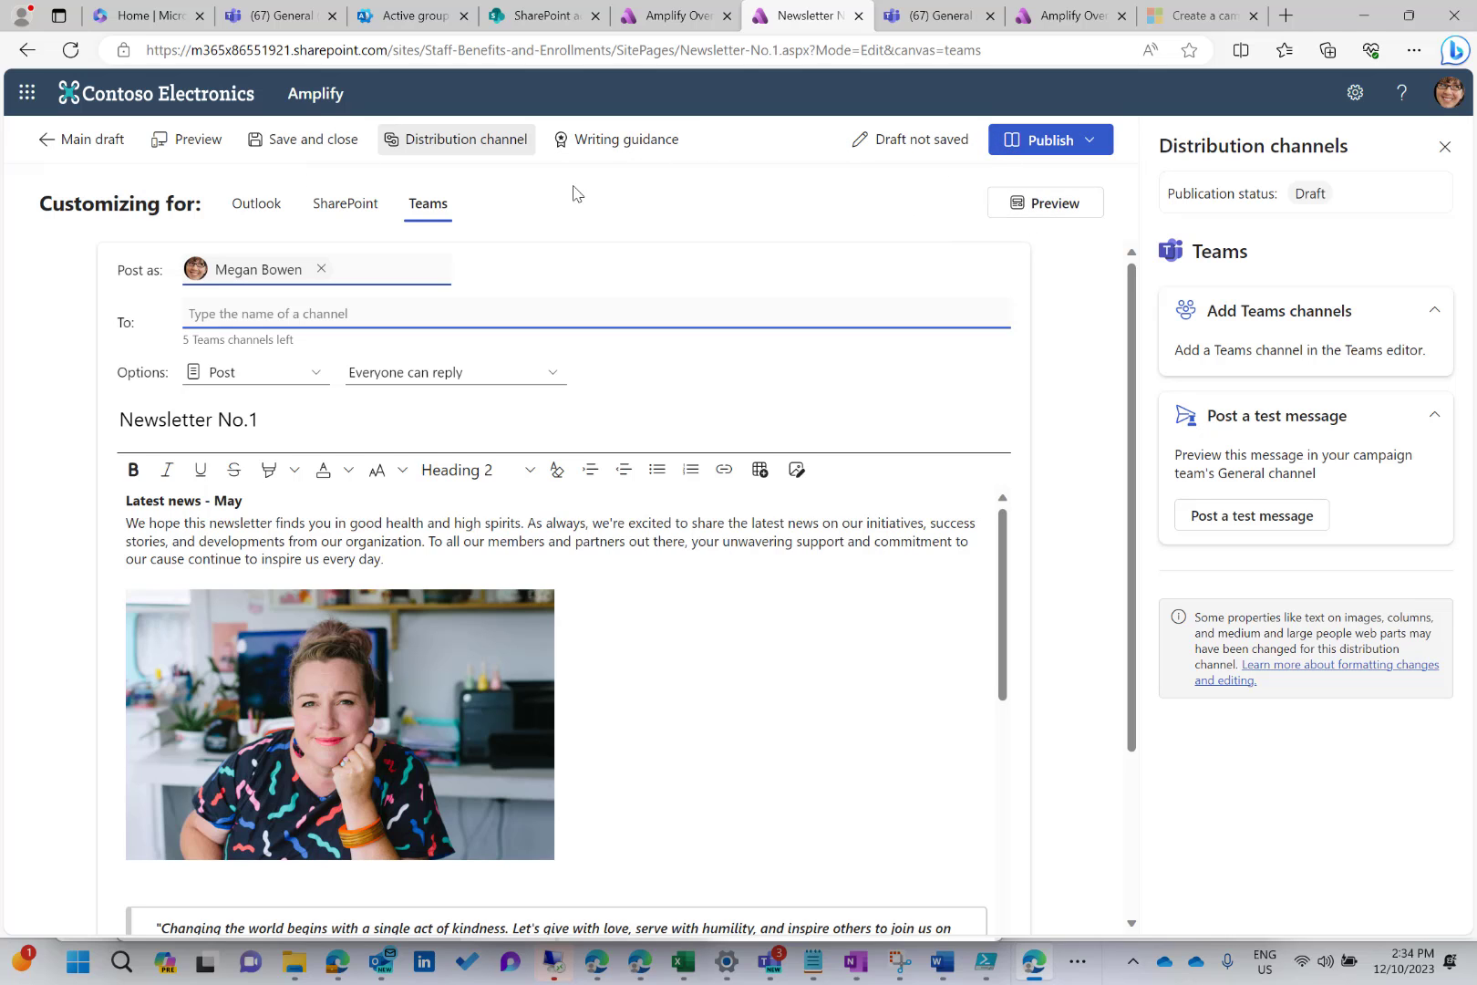
{"action": "left_click", "coordinate": [82, 140]}
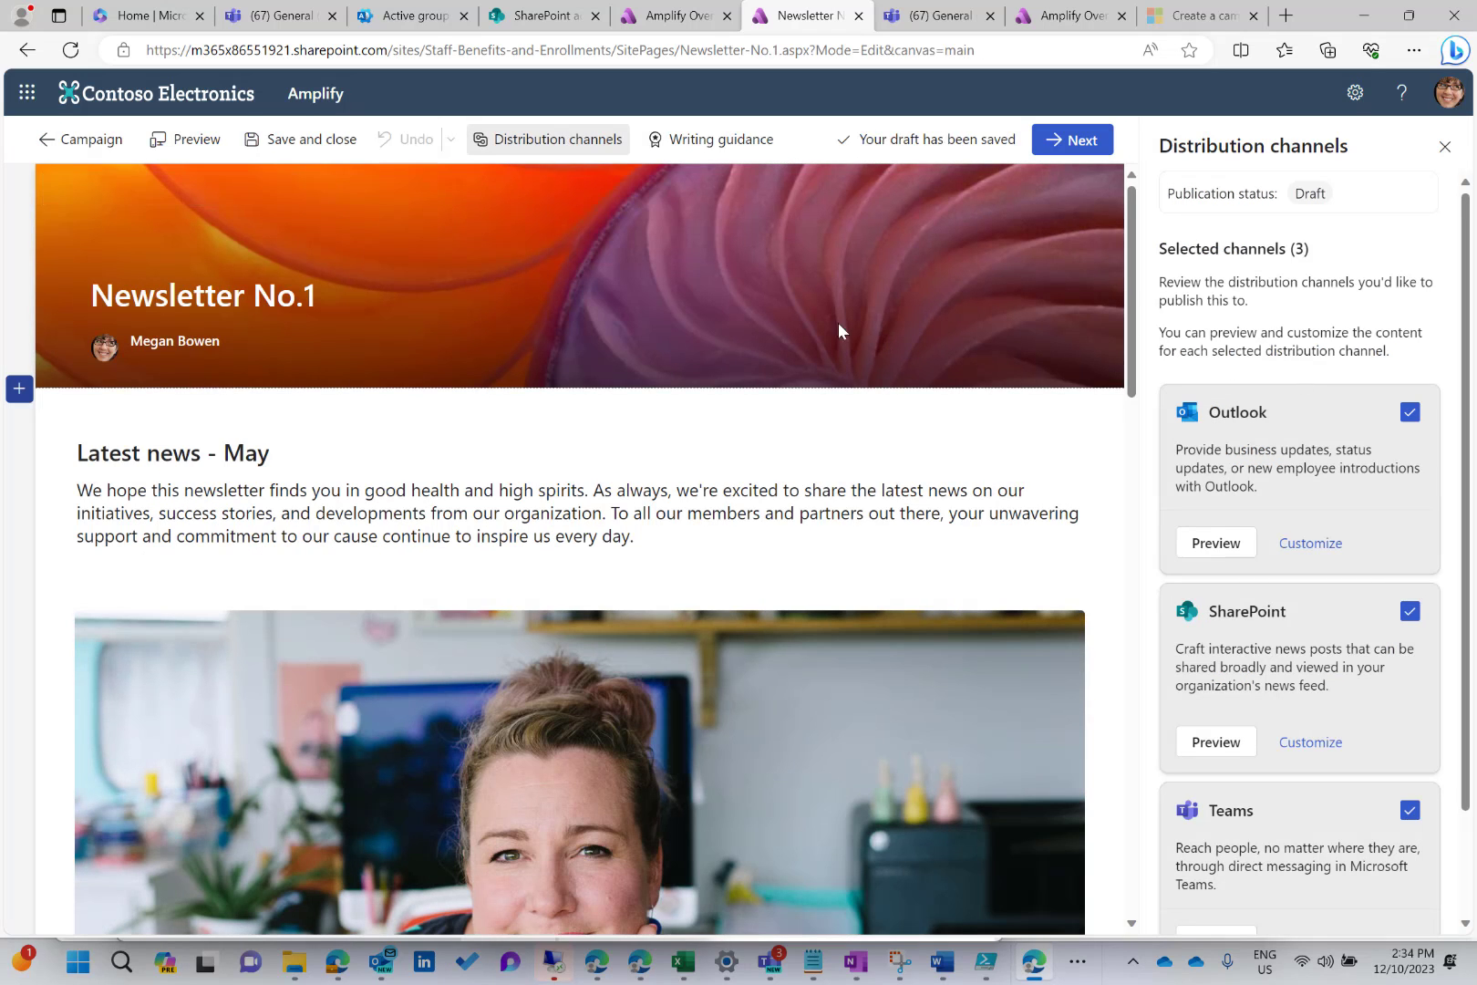
{"action": "scroll", "coordinate": [378, 214], "scroll_direction": "down", "scroll_amount": 1}
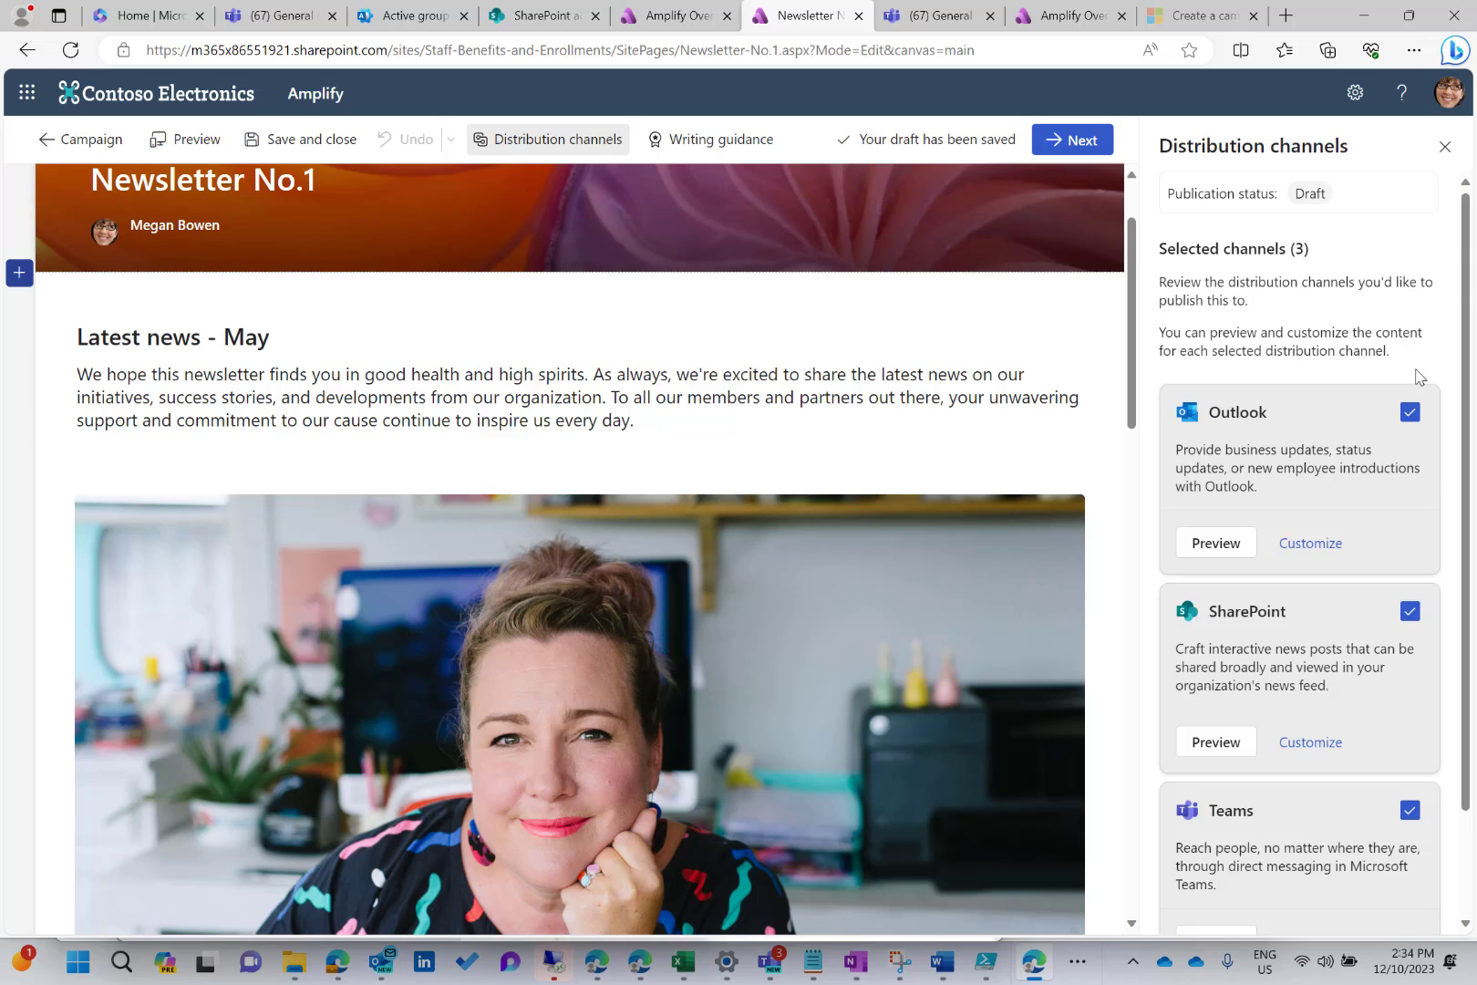
Step: Look through the selected distribution channels, view the writing guidance, and close it
{"action": "scroll", "coordinate": [1423, 370], "scroll_direction": "down", "scroll_amount": 2}
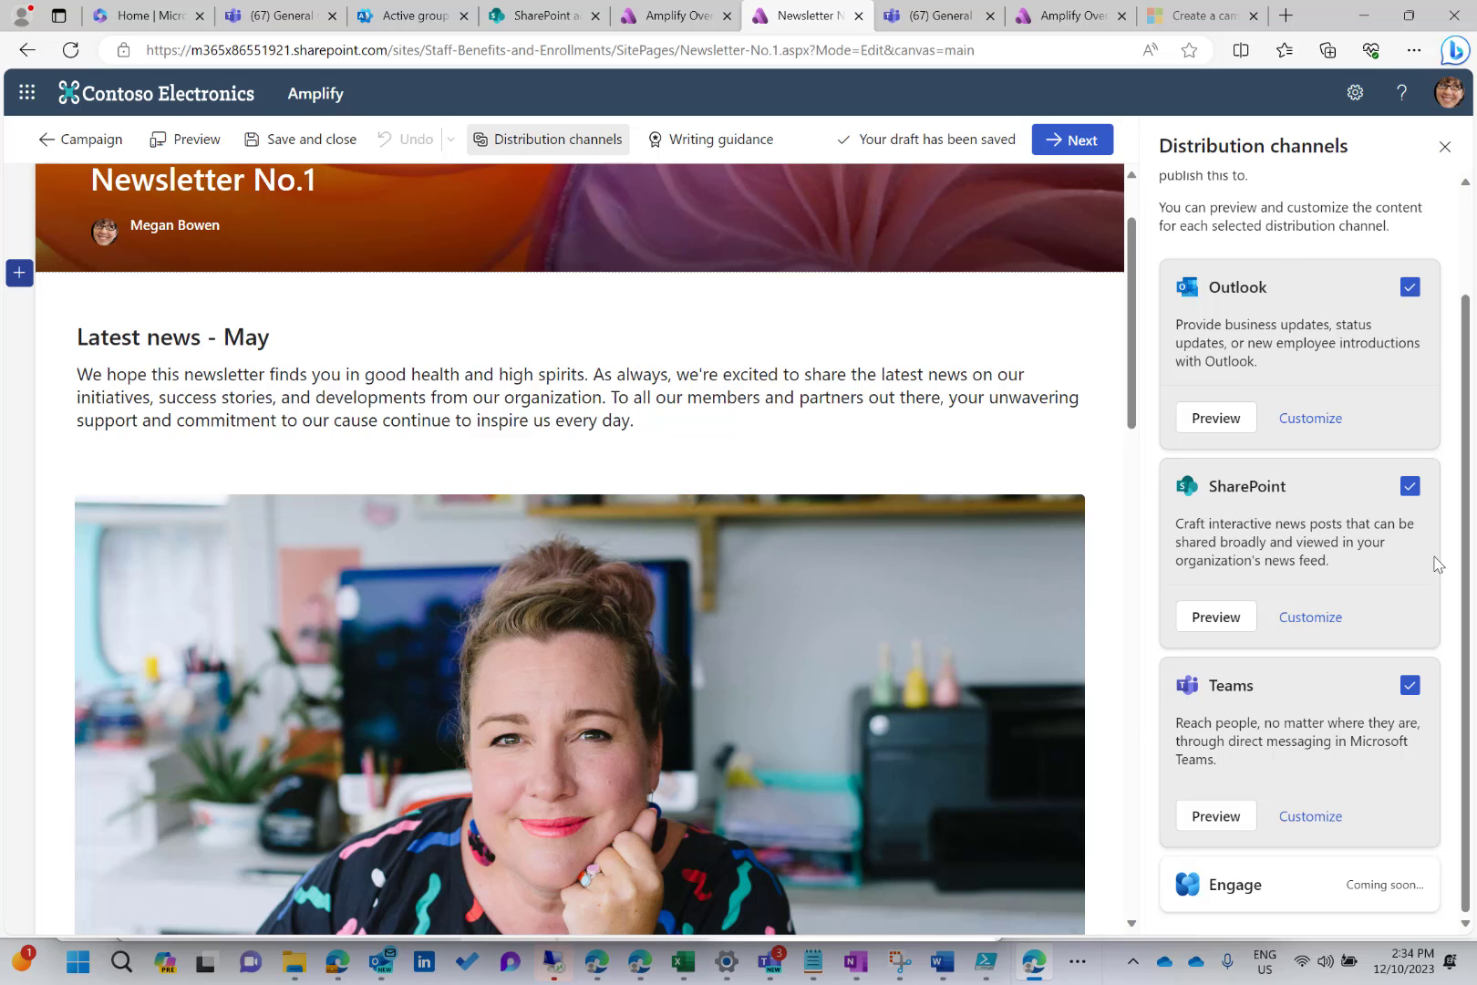
{"action": "scroll", "coordinate": [1282, 516], "scroll_direction": "up", "scroll_amount": 2}
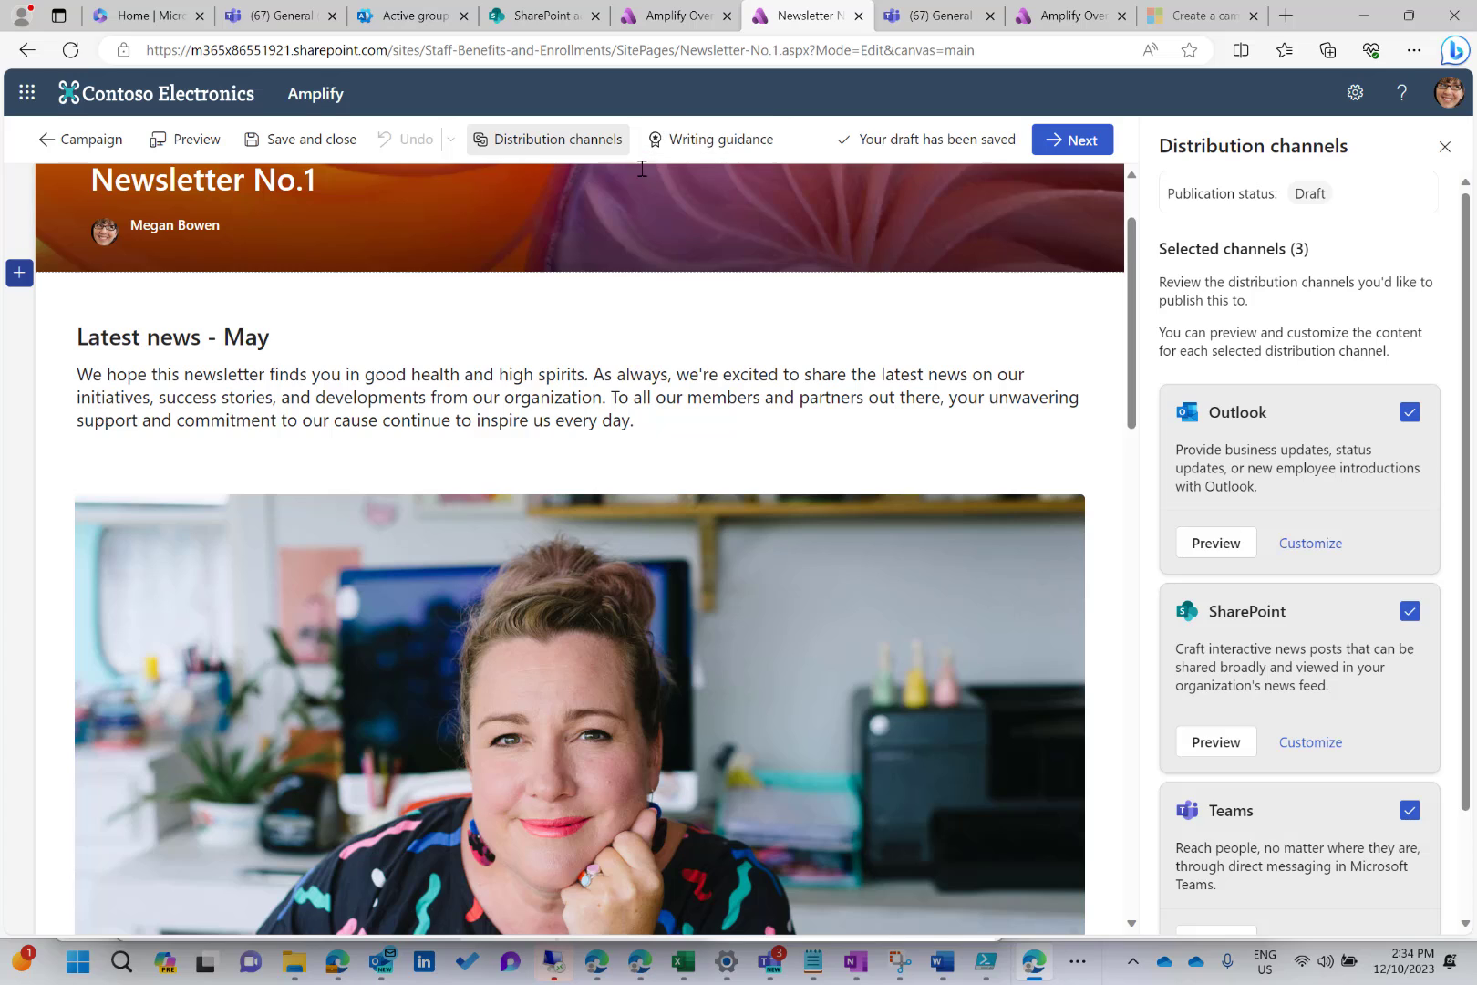
{"action": "left_click", "coordinate": [696, 139]}
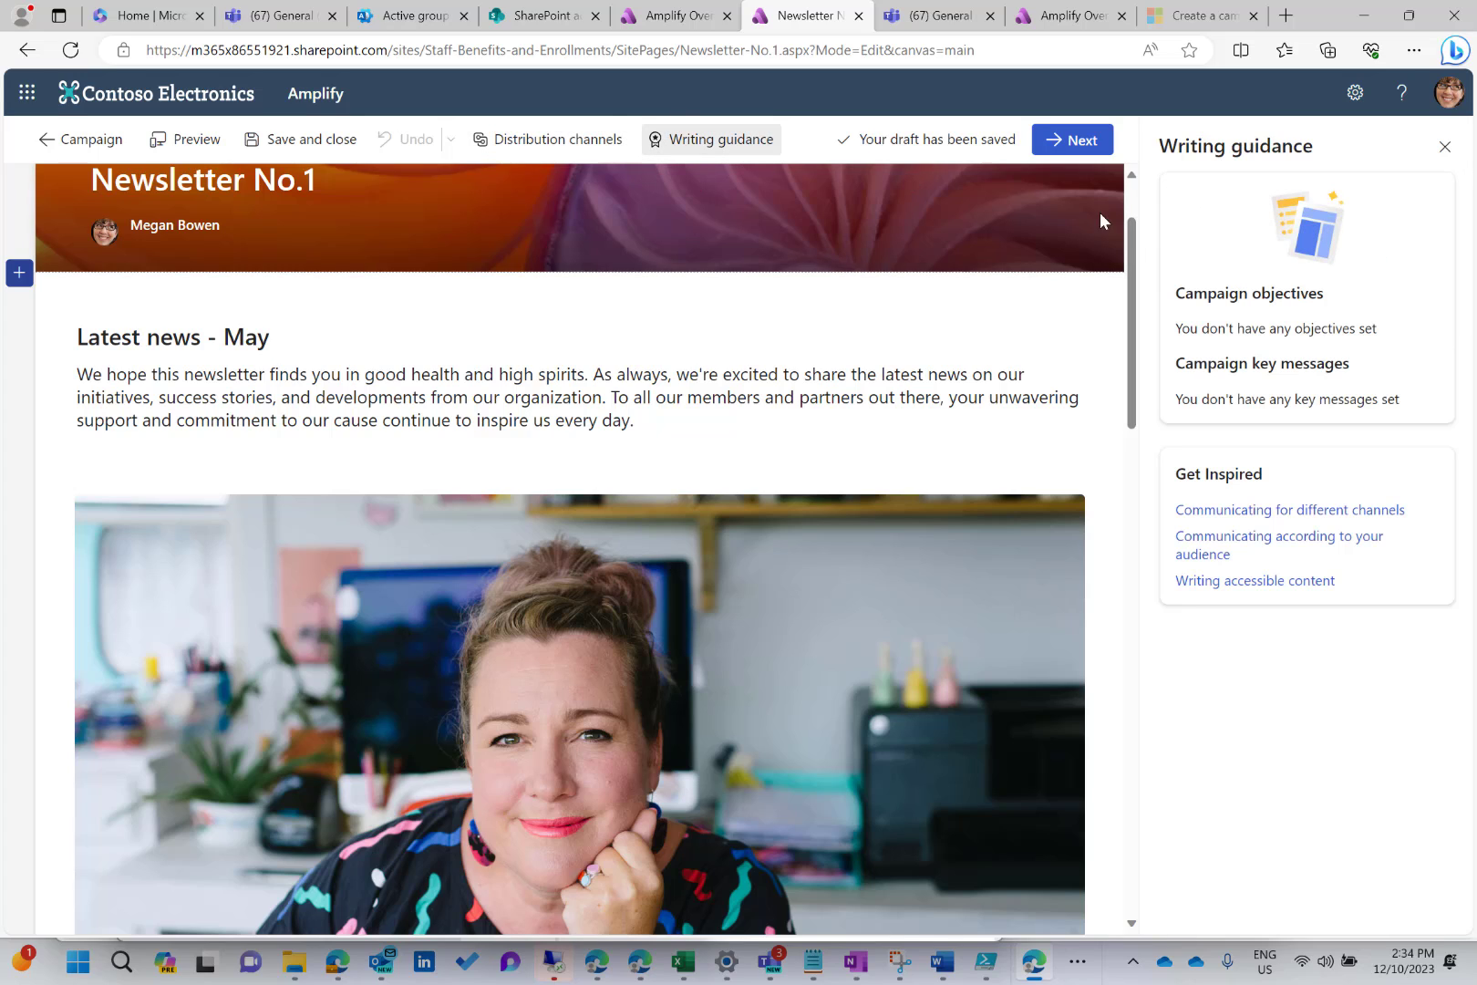
{"action": "left_click", "coordinate": [1444, 149]}
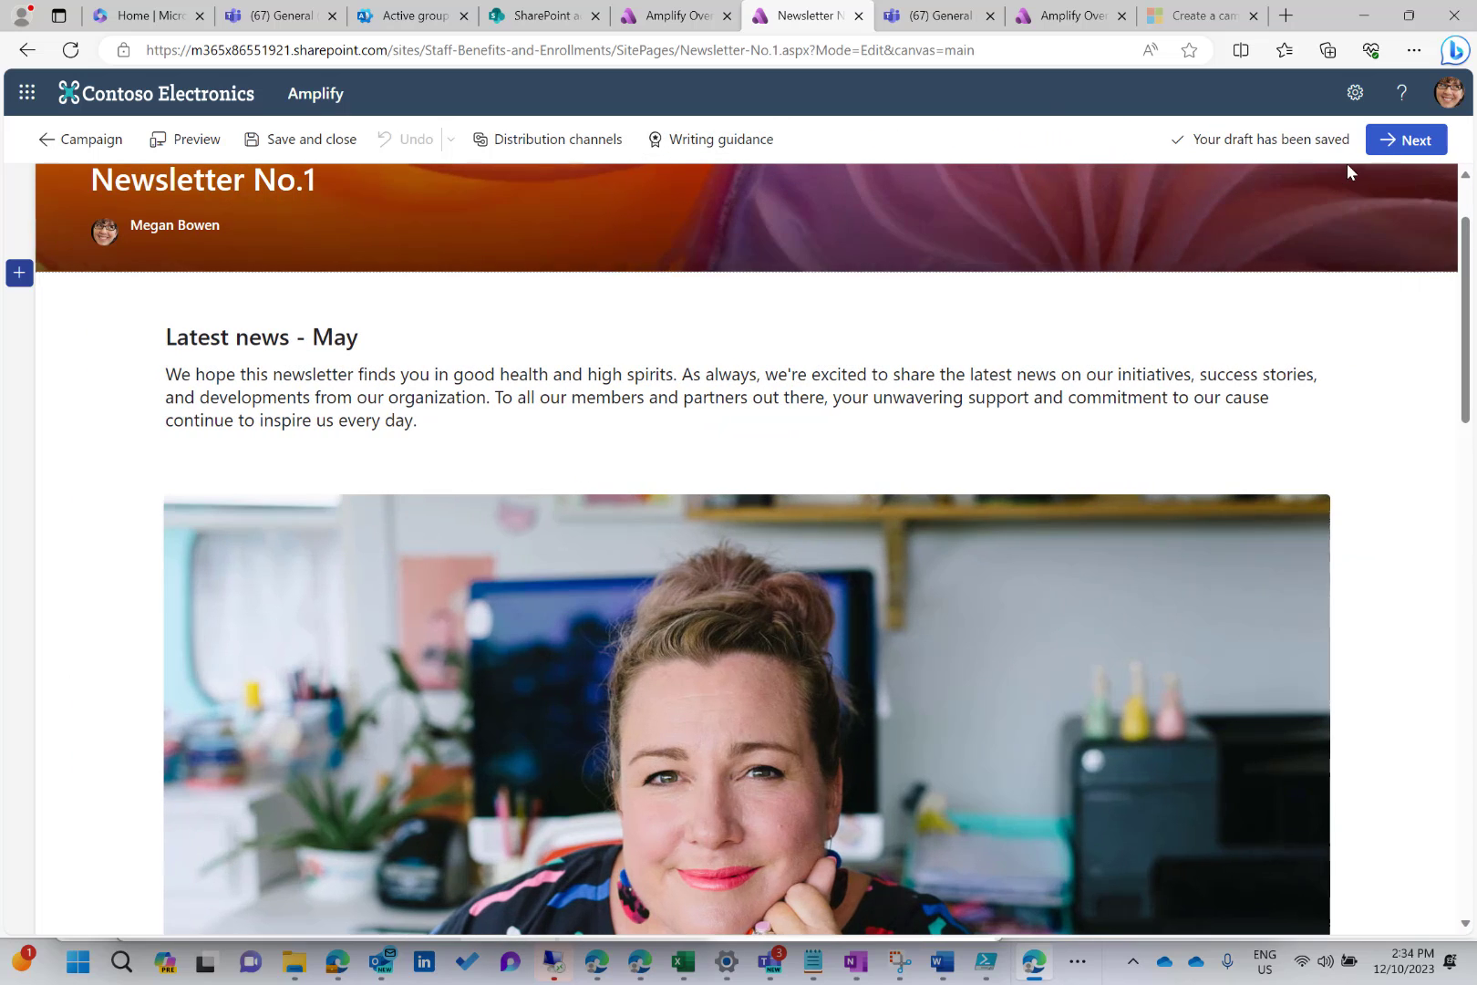
Step: Proceed from the main draft to the Outlook channel and add two colleagues as recipients of the newsletter email
{"action": "left_click", "coordinate": [538, 144]}
{"action": "left_click", "coordinate": [1072, 141]}
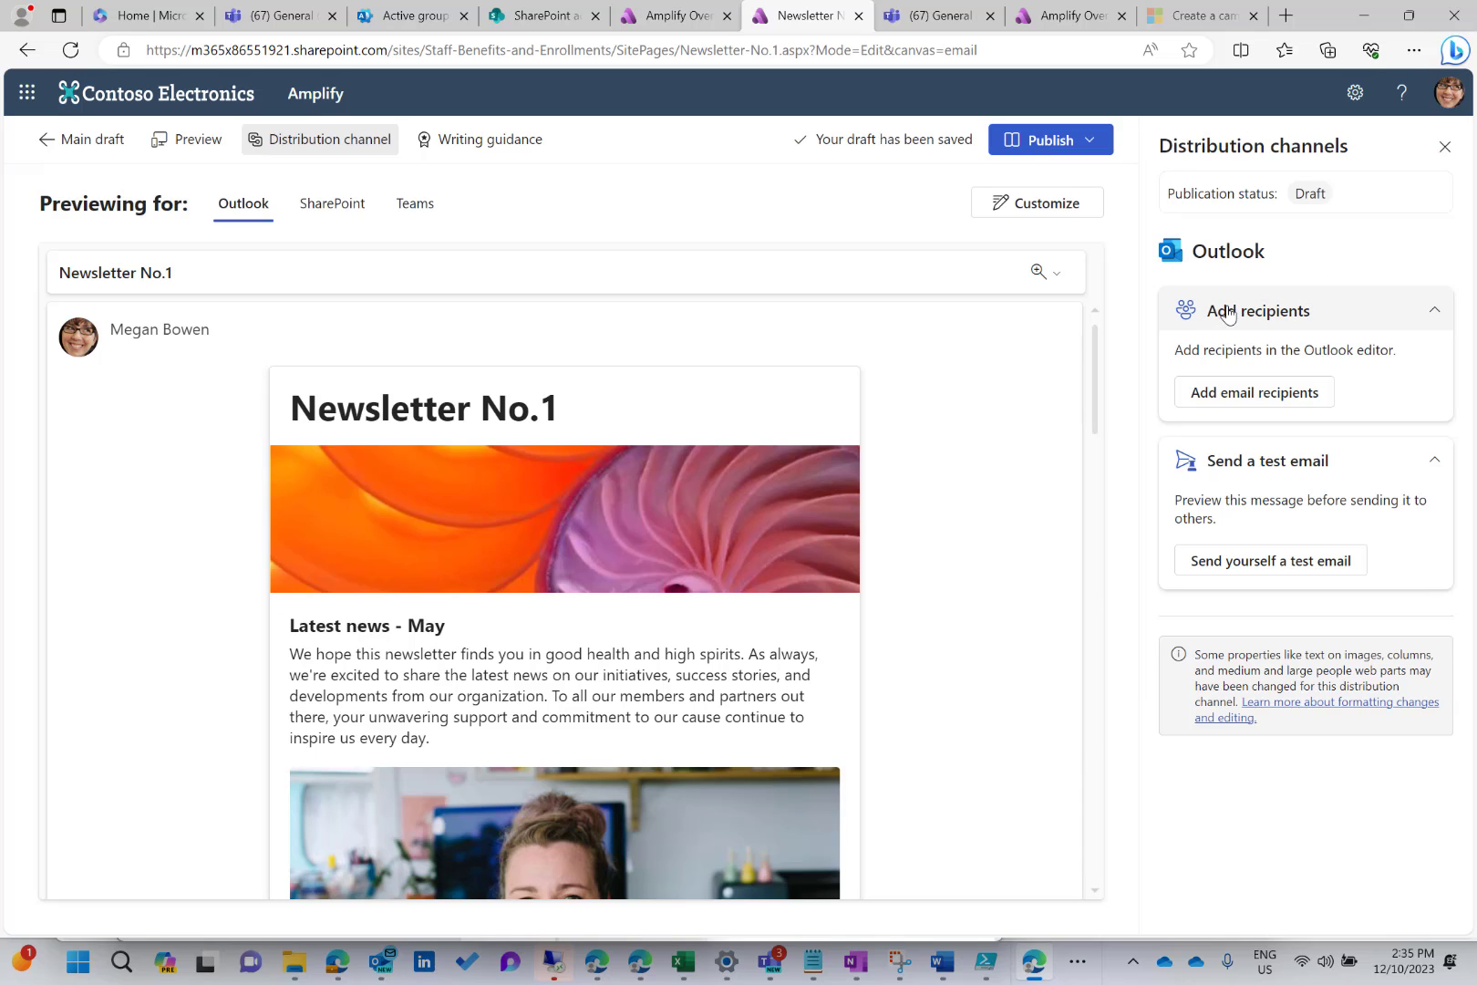
{"action": "left_click", "coordinate": [1244, 392]}
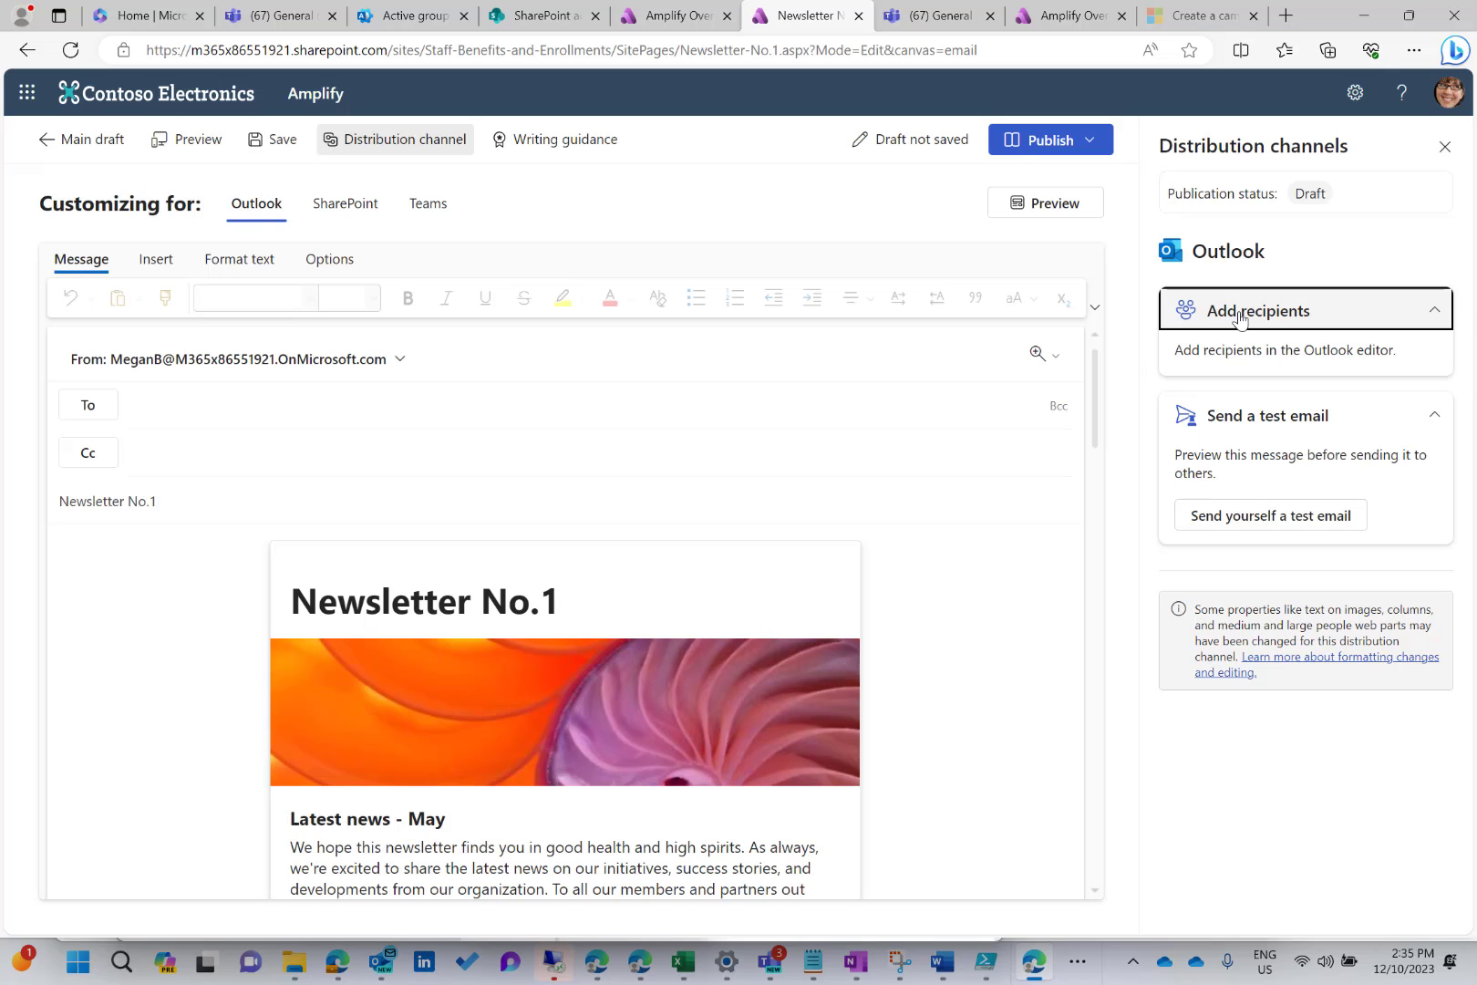
{"action": "left_click", "coordinate": [147, 401]}
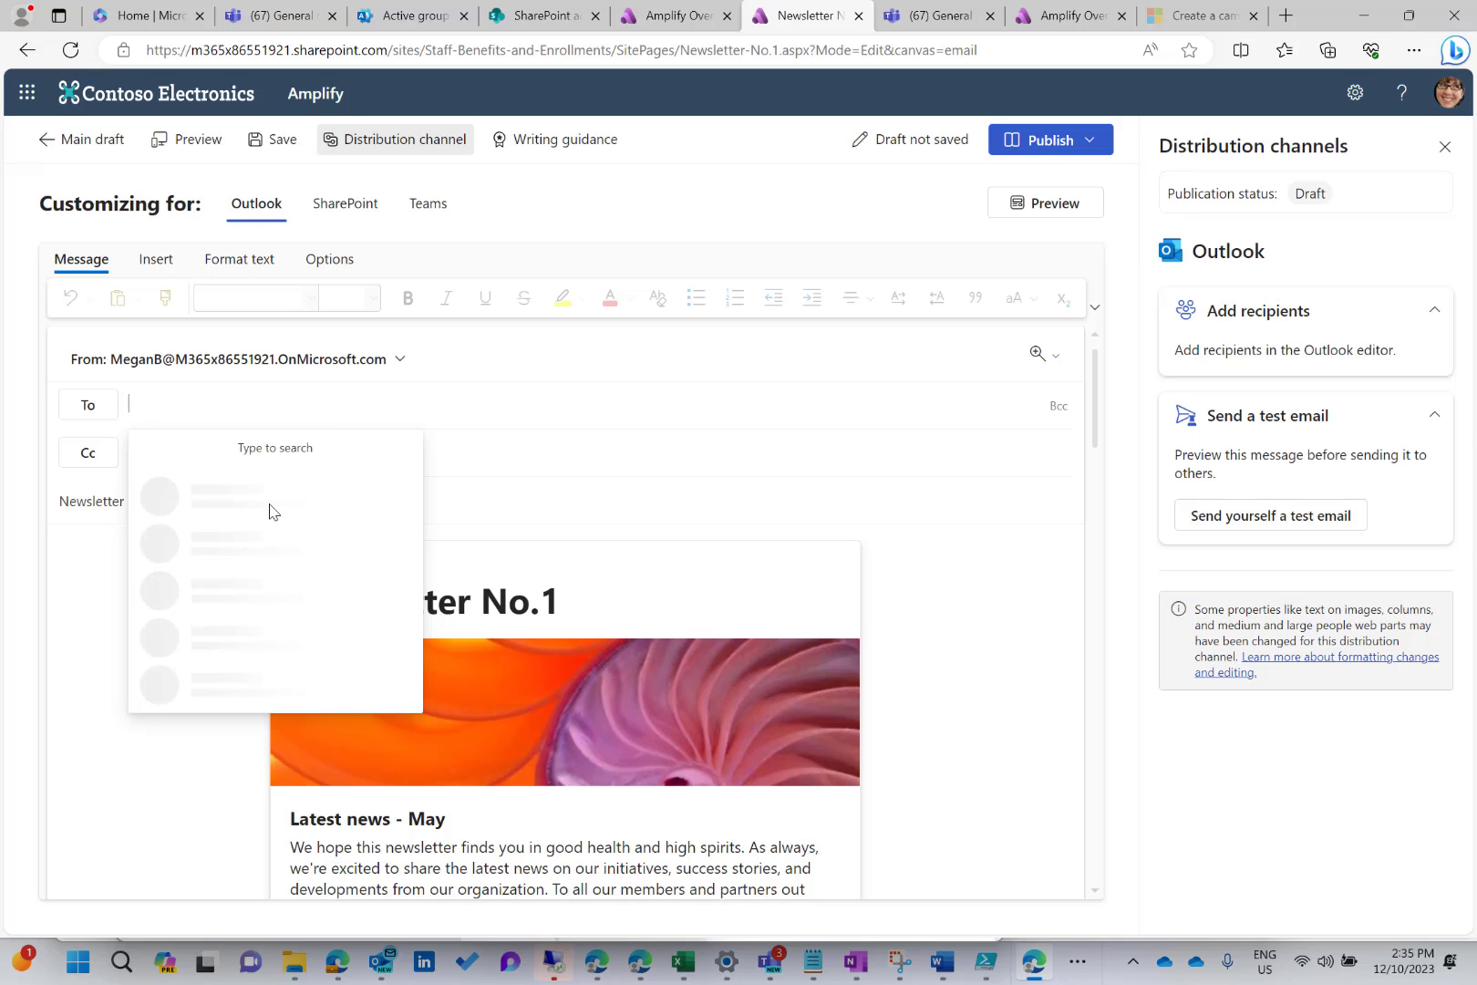
{"action": "type", "text": "alex"}
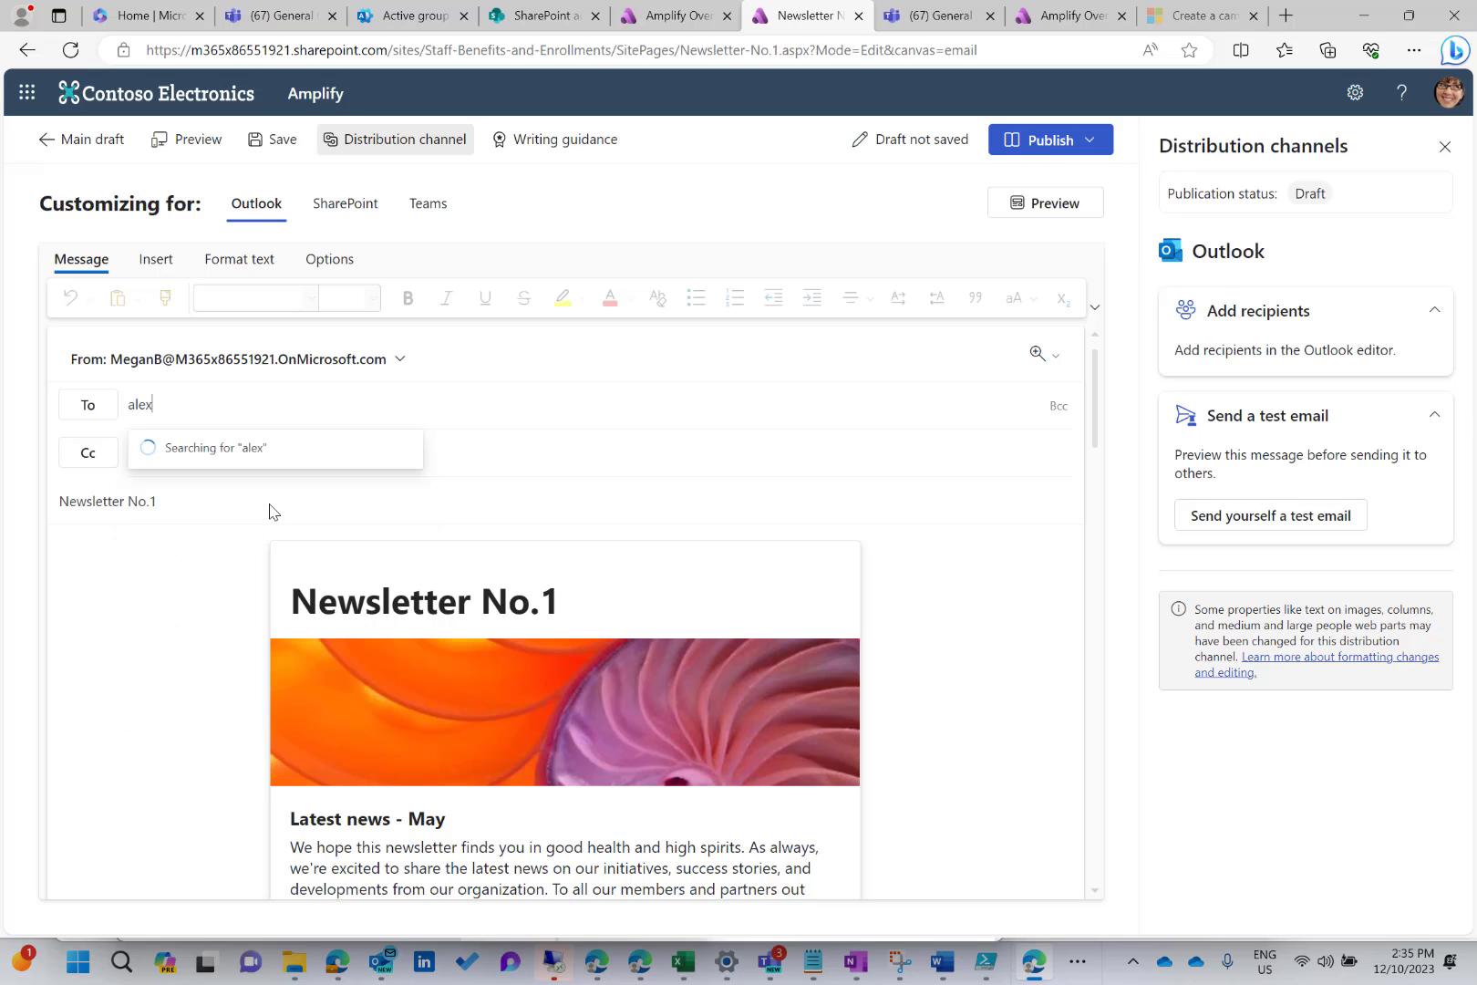
{"action": "left_click", "coordinate": [239, 459]}
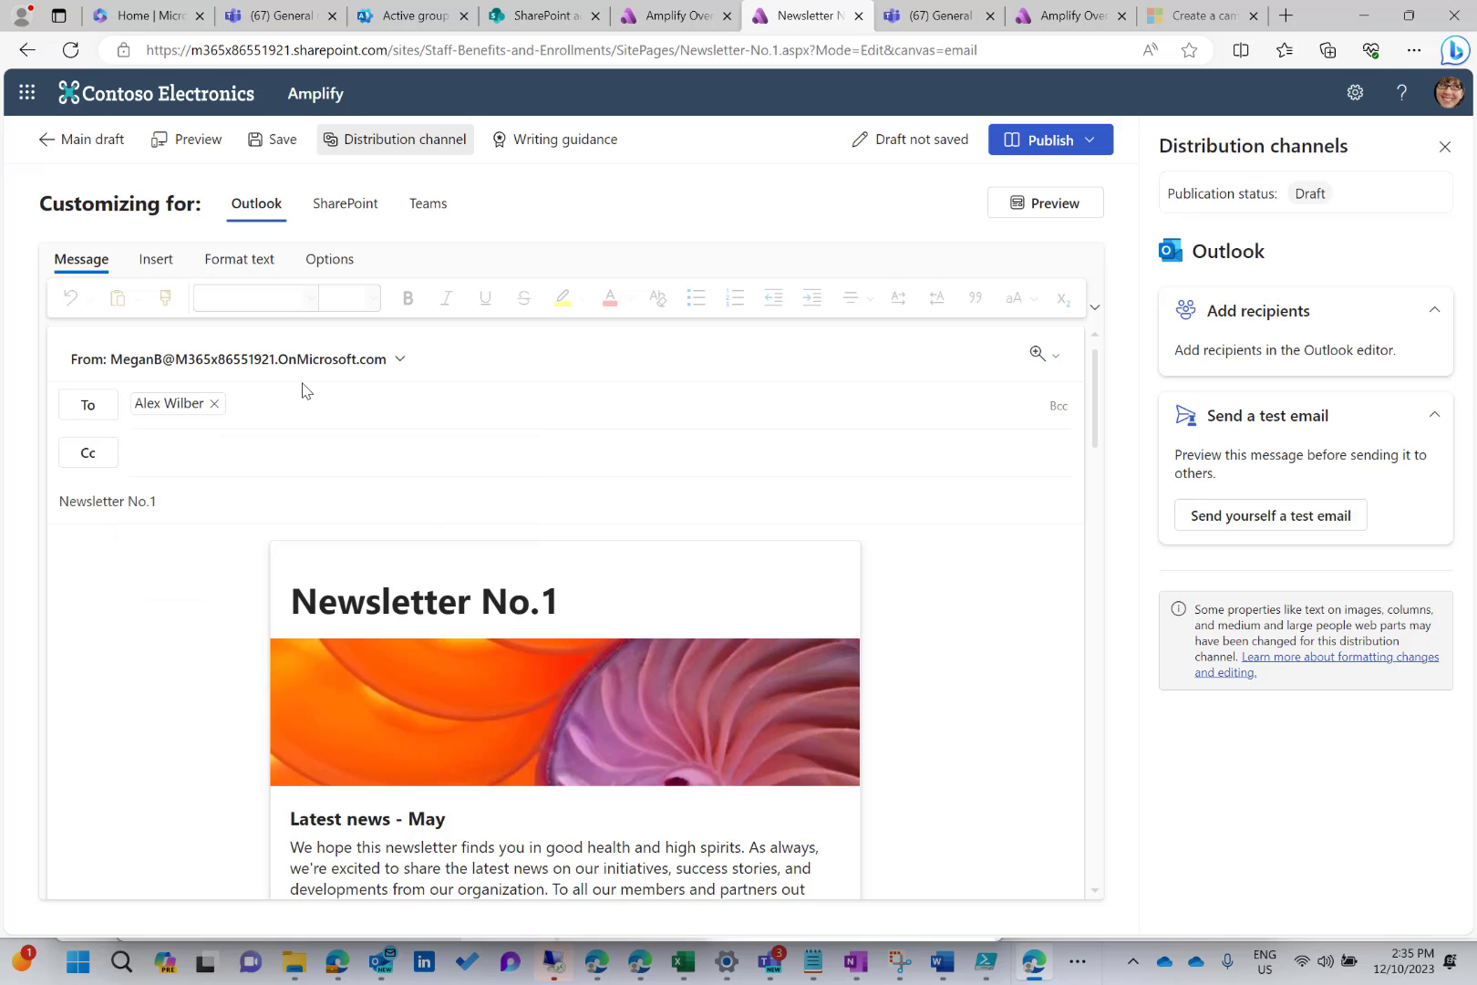
{"action": "type", "text": "nestor"}
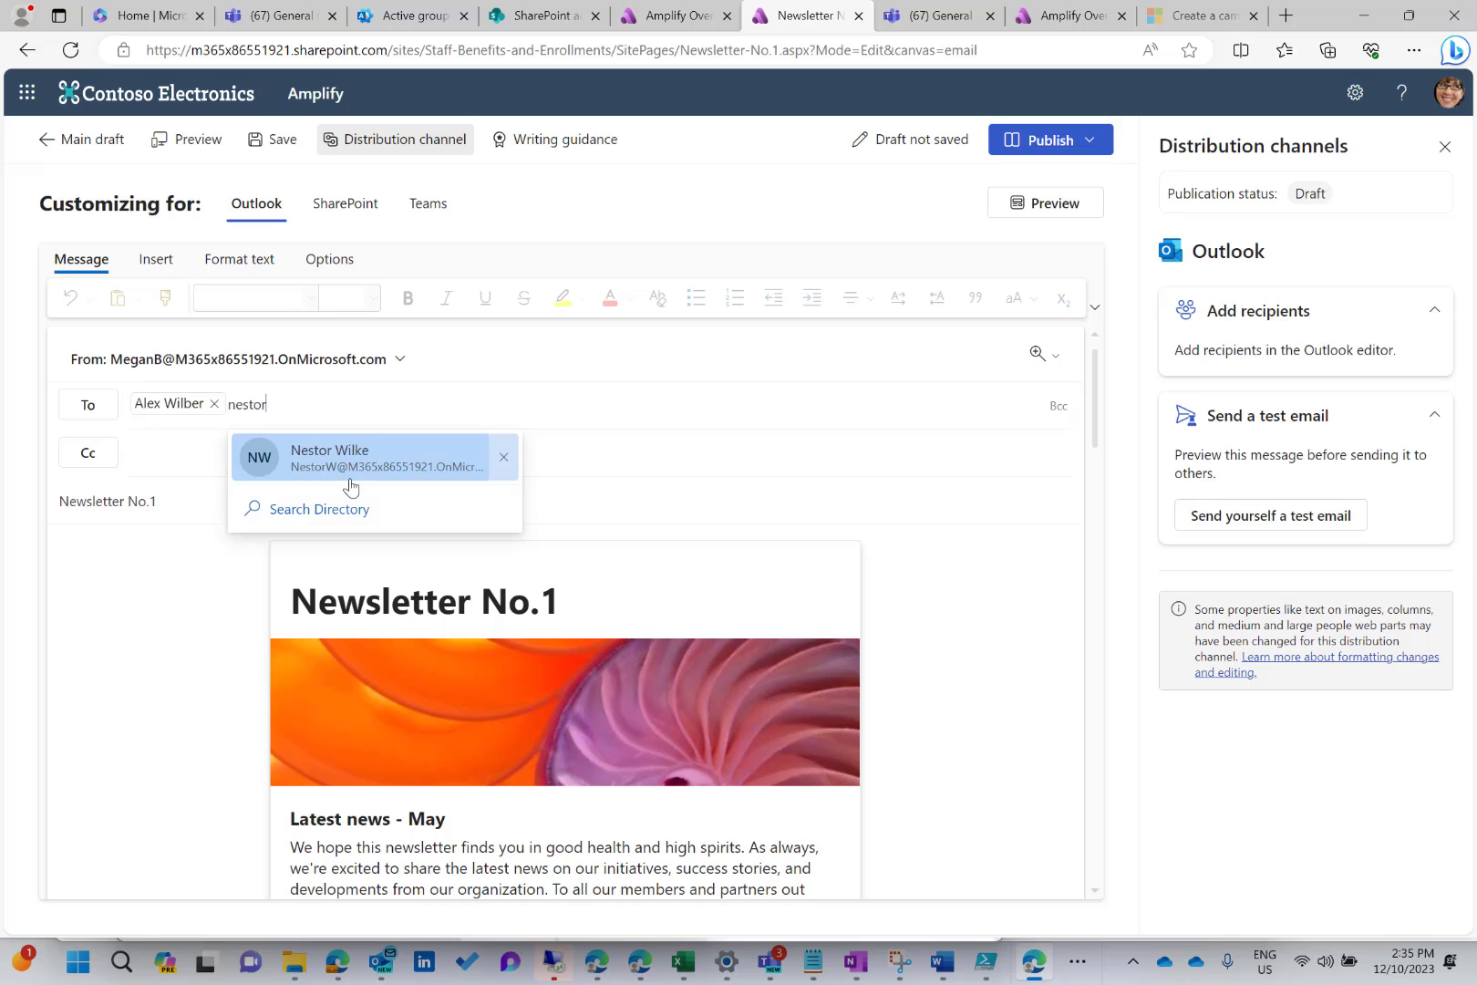
{"action": "left_click", "coordinate": [351, 483]}
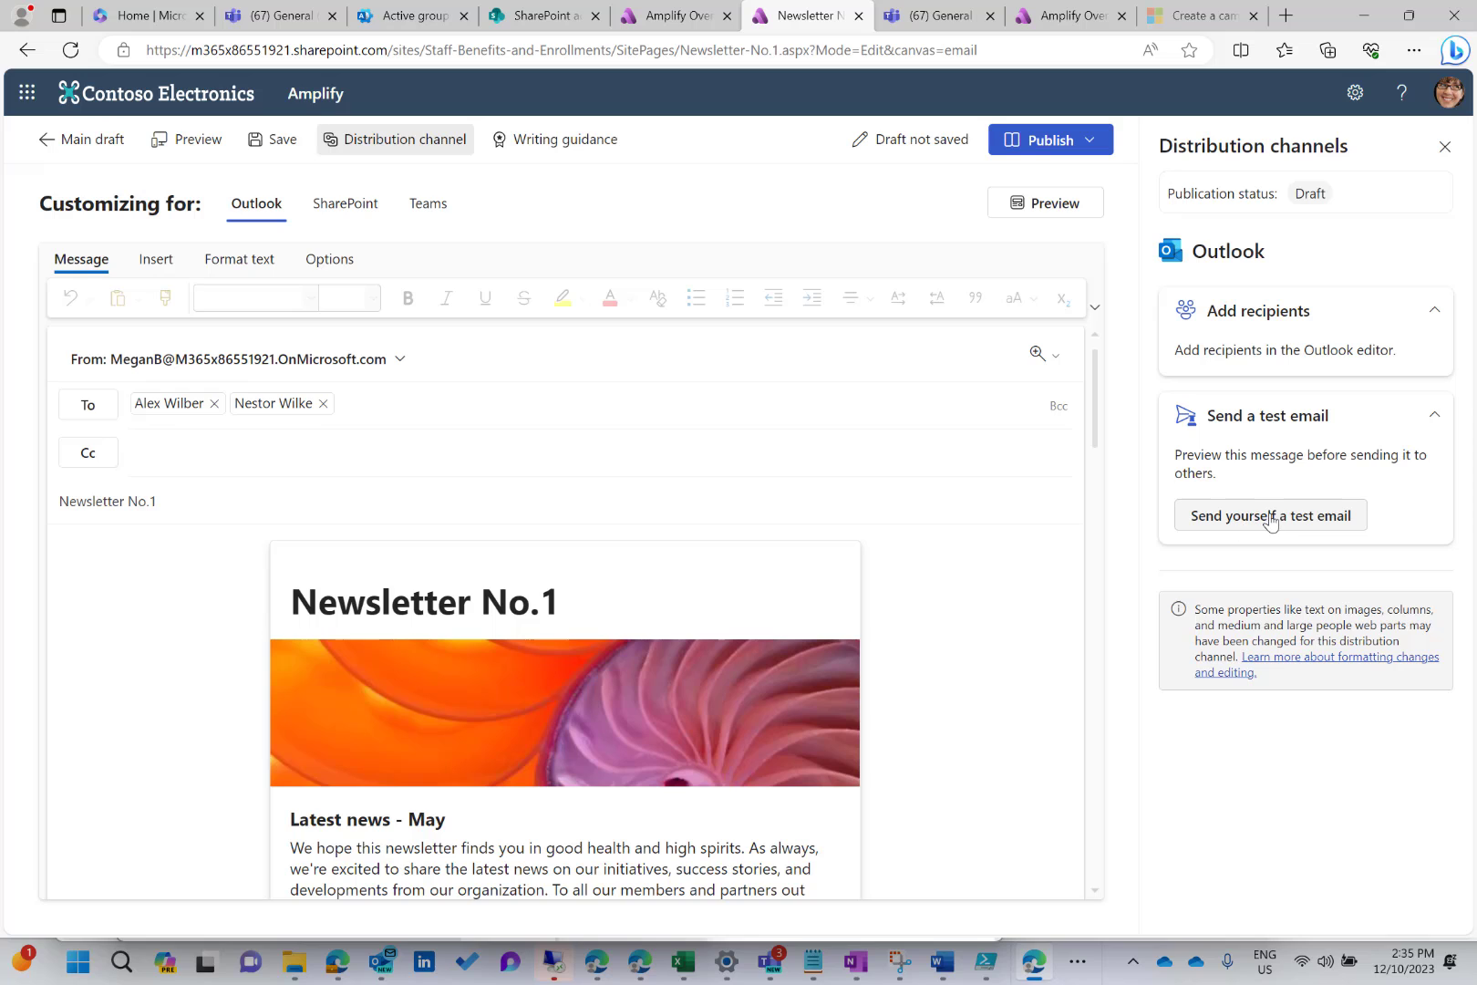
Step: Send yourself a test email of the newsletter and open the received message in the Outlook inbox
{"action": "left_click", "coordinate": [1270, 518]}
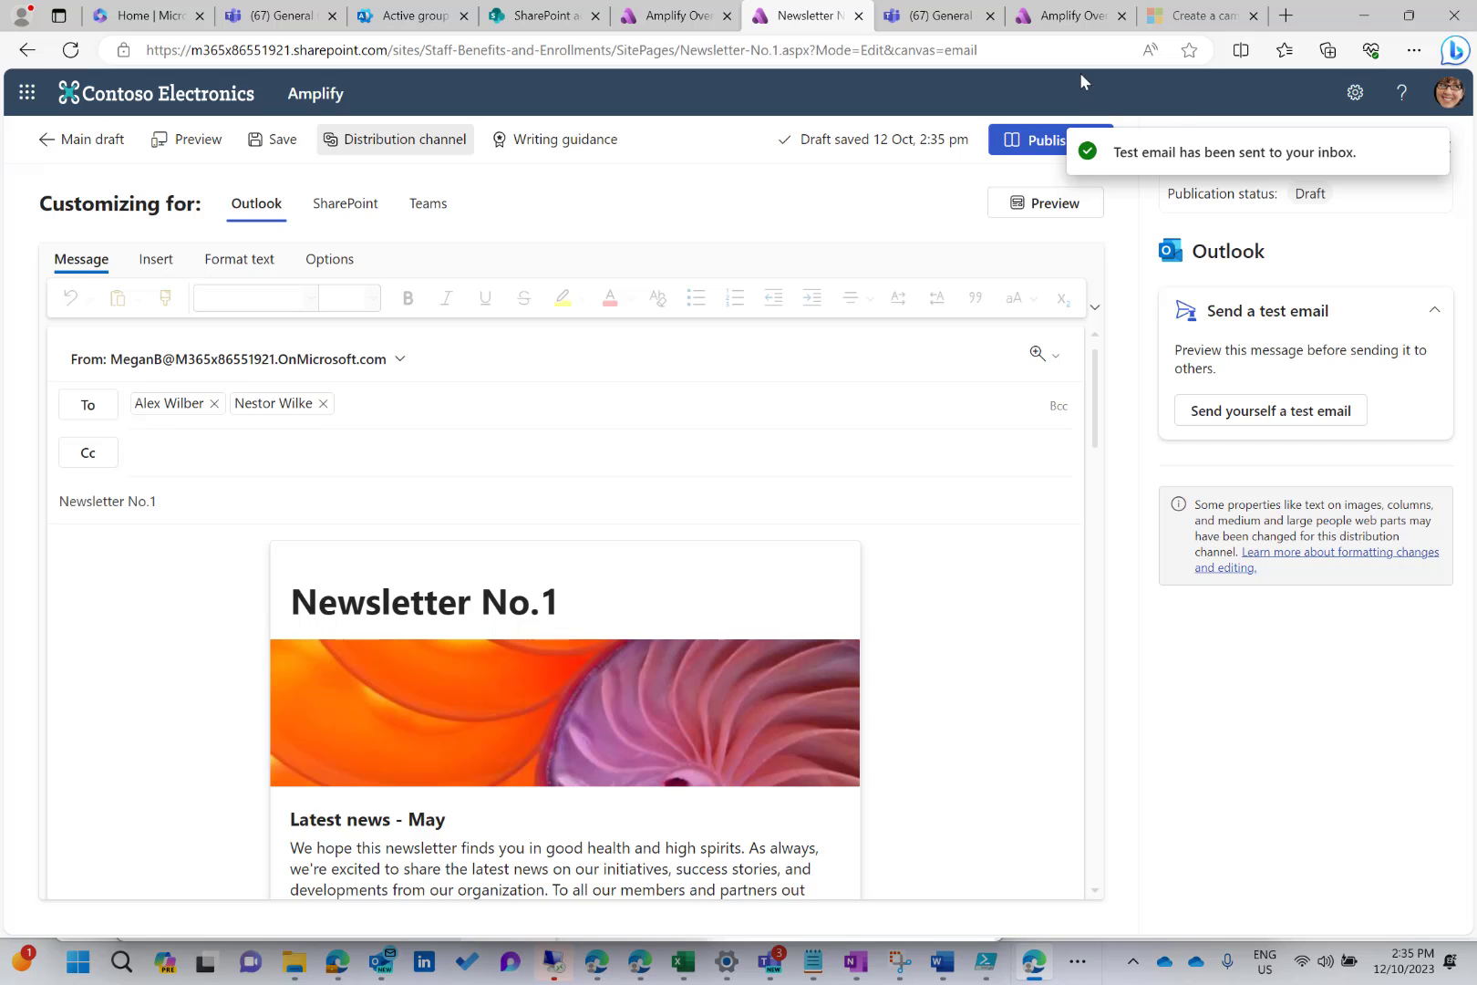
{"action": "left_click", "coordinate": [939, 16]}
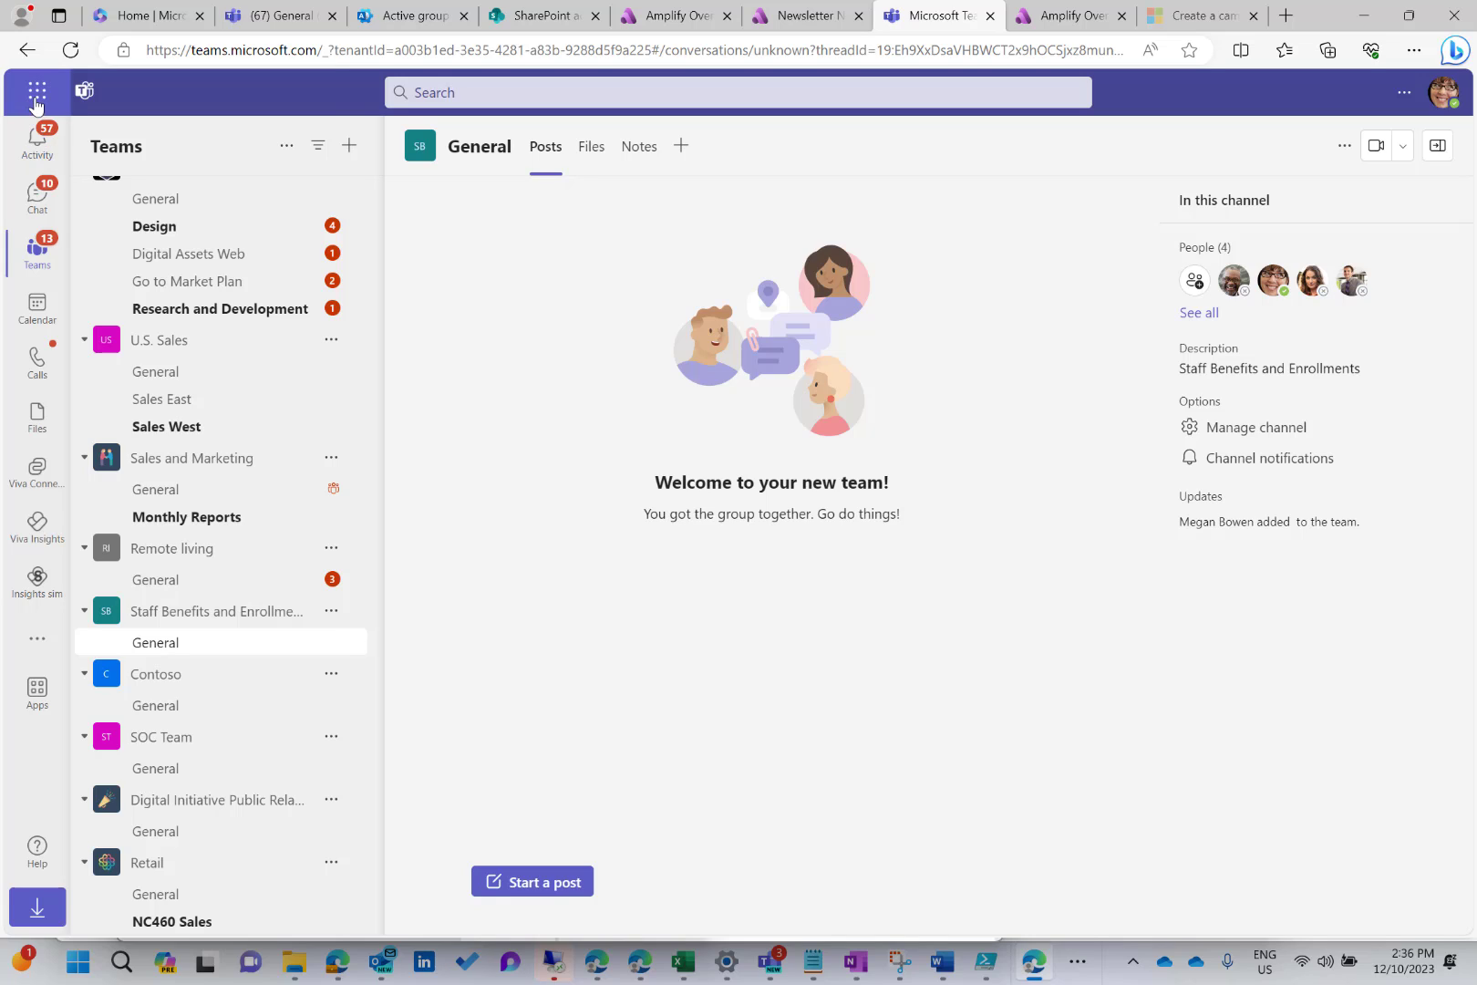
{"action": "left_click", "coordinate": [36, 101]}
{"action": "left_click", "coordinate": [75, 186]}
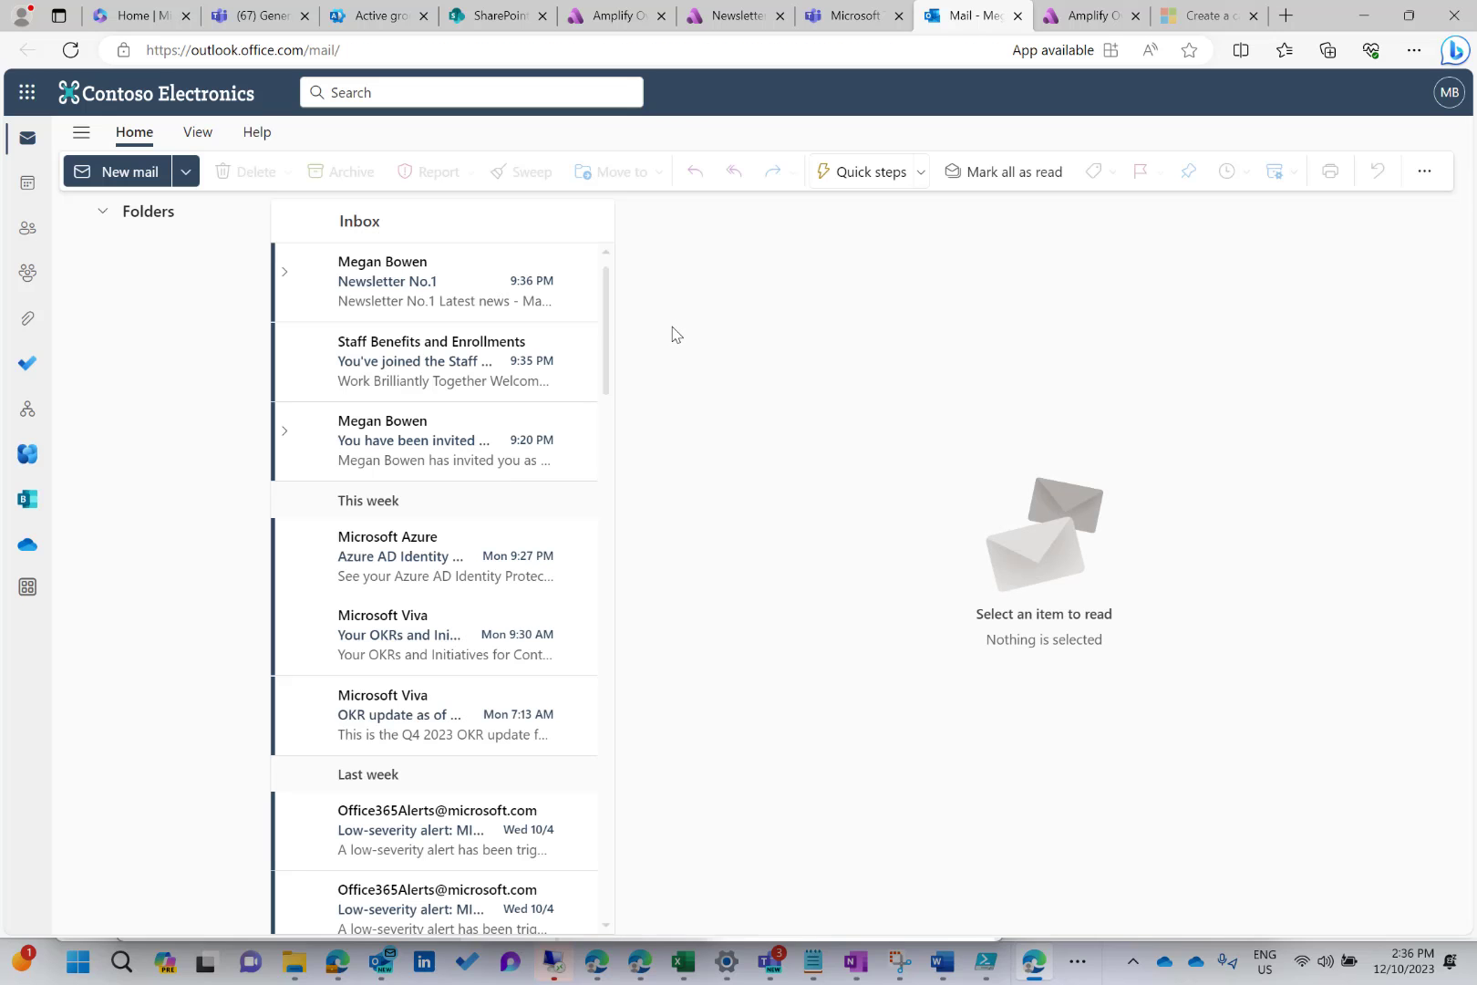
{"action": "left_click", "coordinate": [383, 282]}
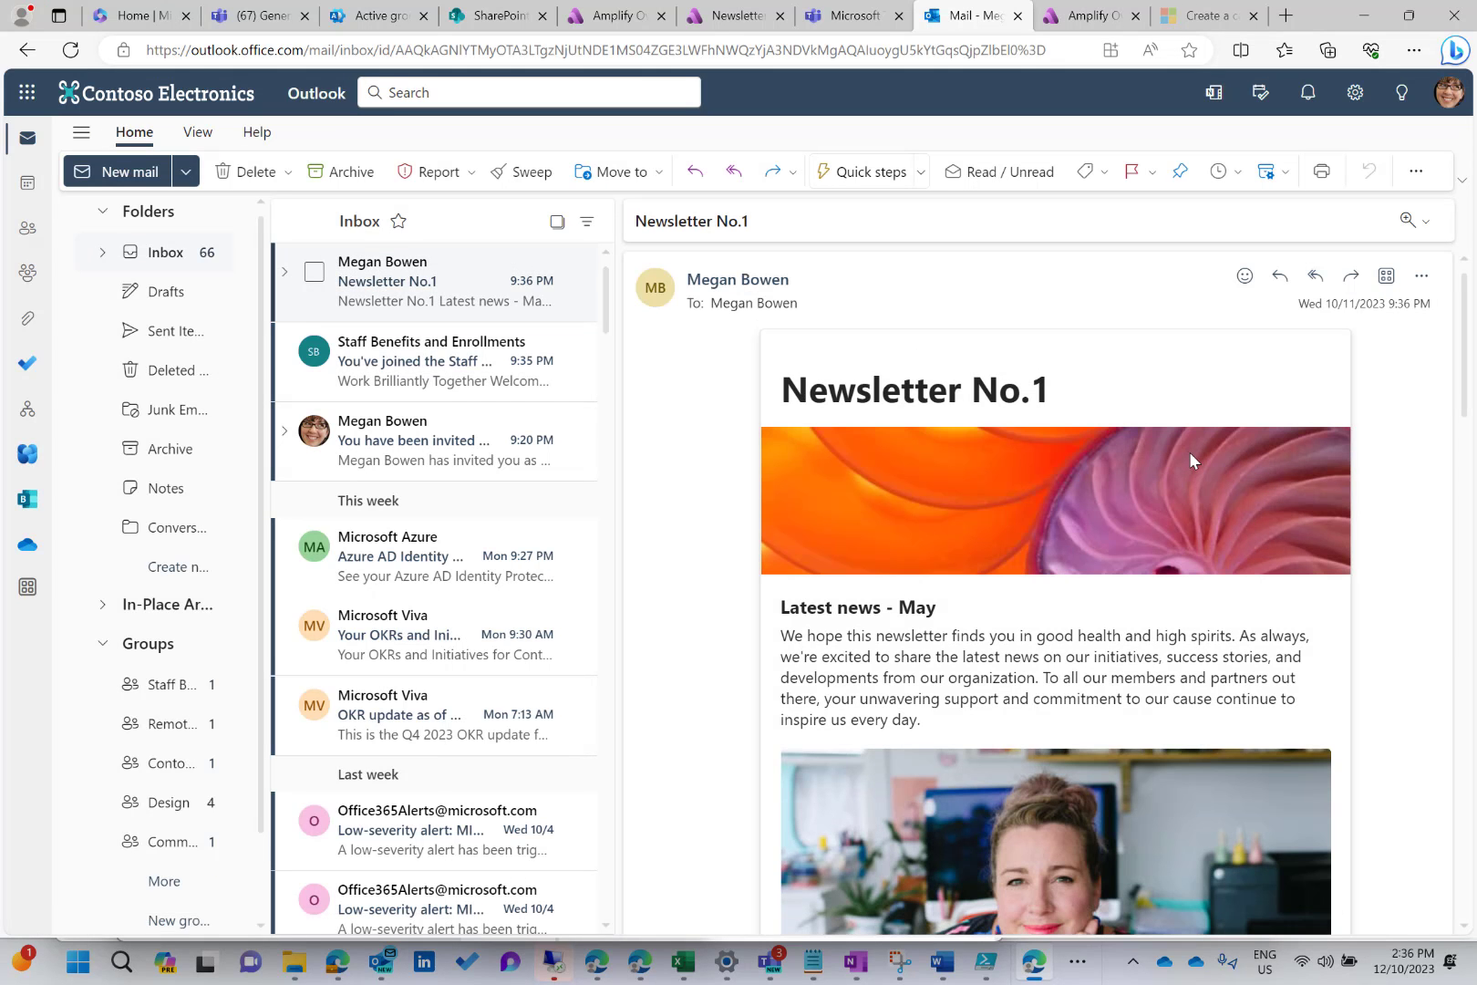
Step: Look through the whole Newsletter No.1 test email and return to its beginning
{"action": "scroll", "coordinate": [1189, 453], "scroll_direction": "down", "scroll_amount": 3}
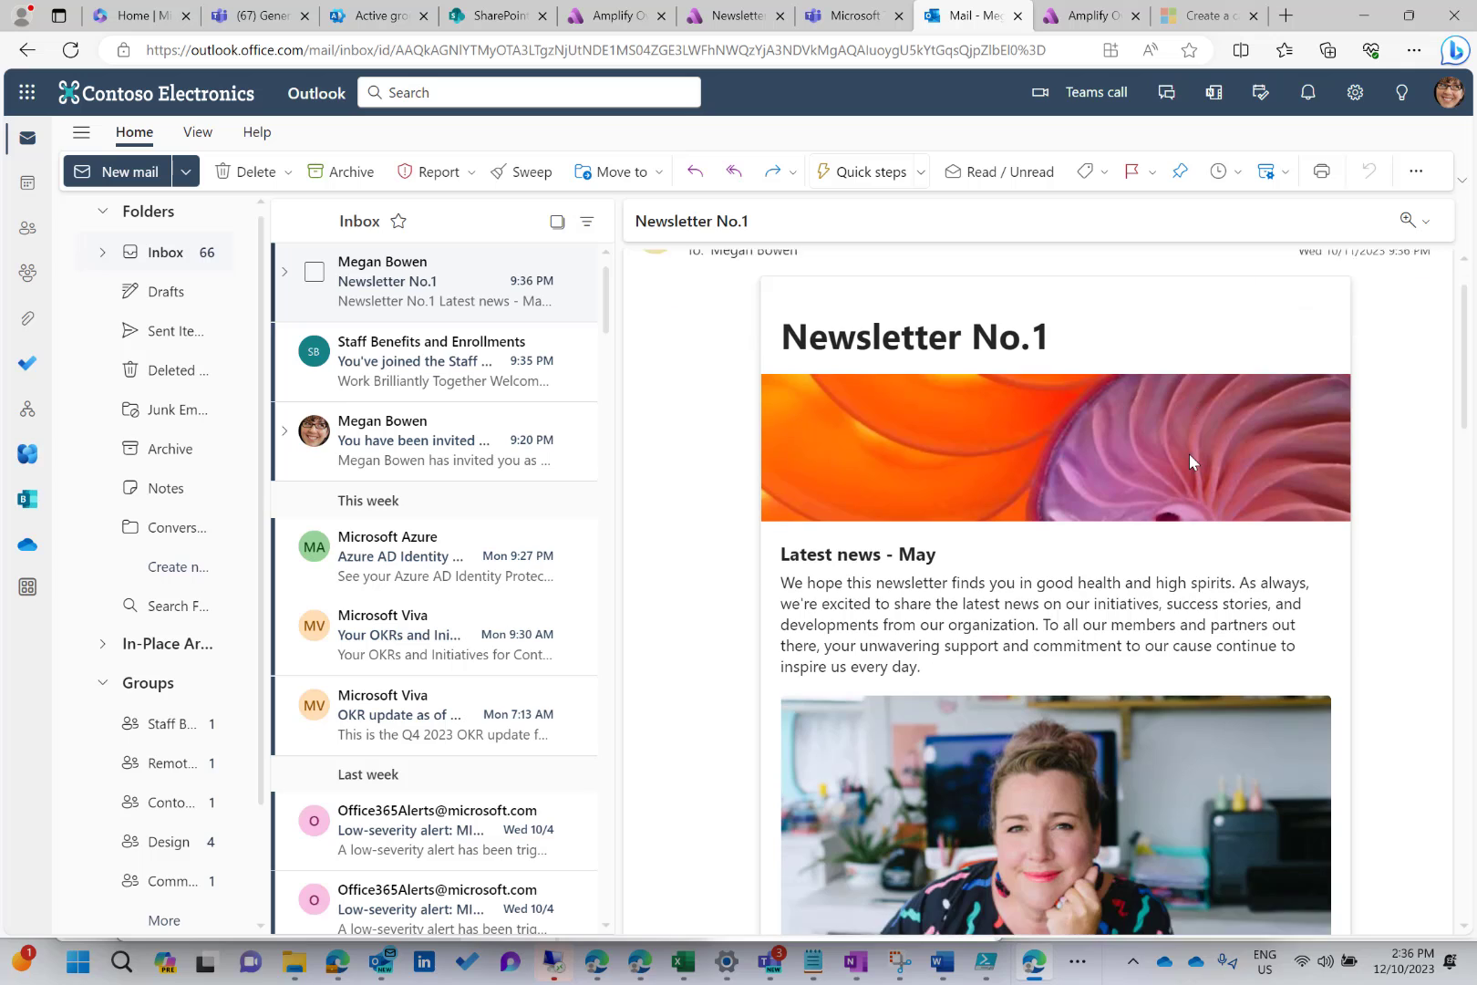
{"action": "scroll", "coordinate": [1189, 453], "scroll_direction": "down", "scroll_amount": 10}
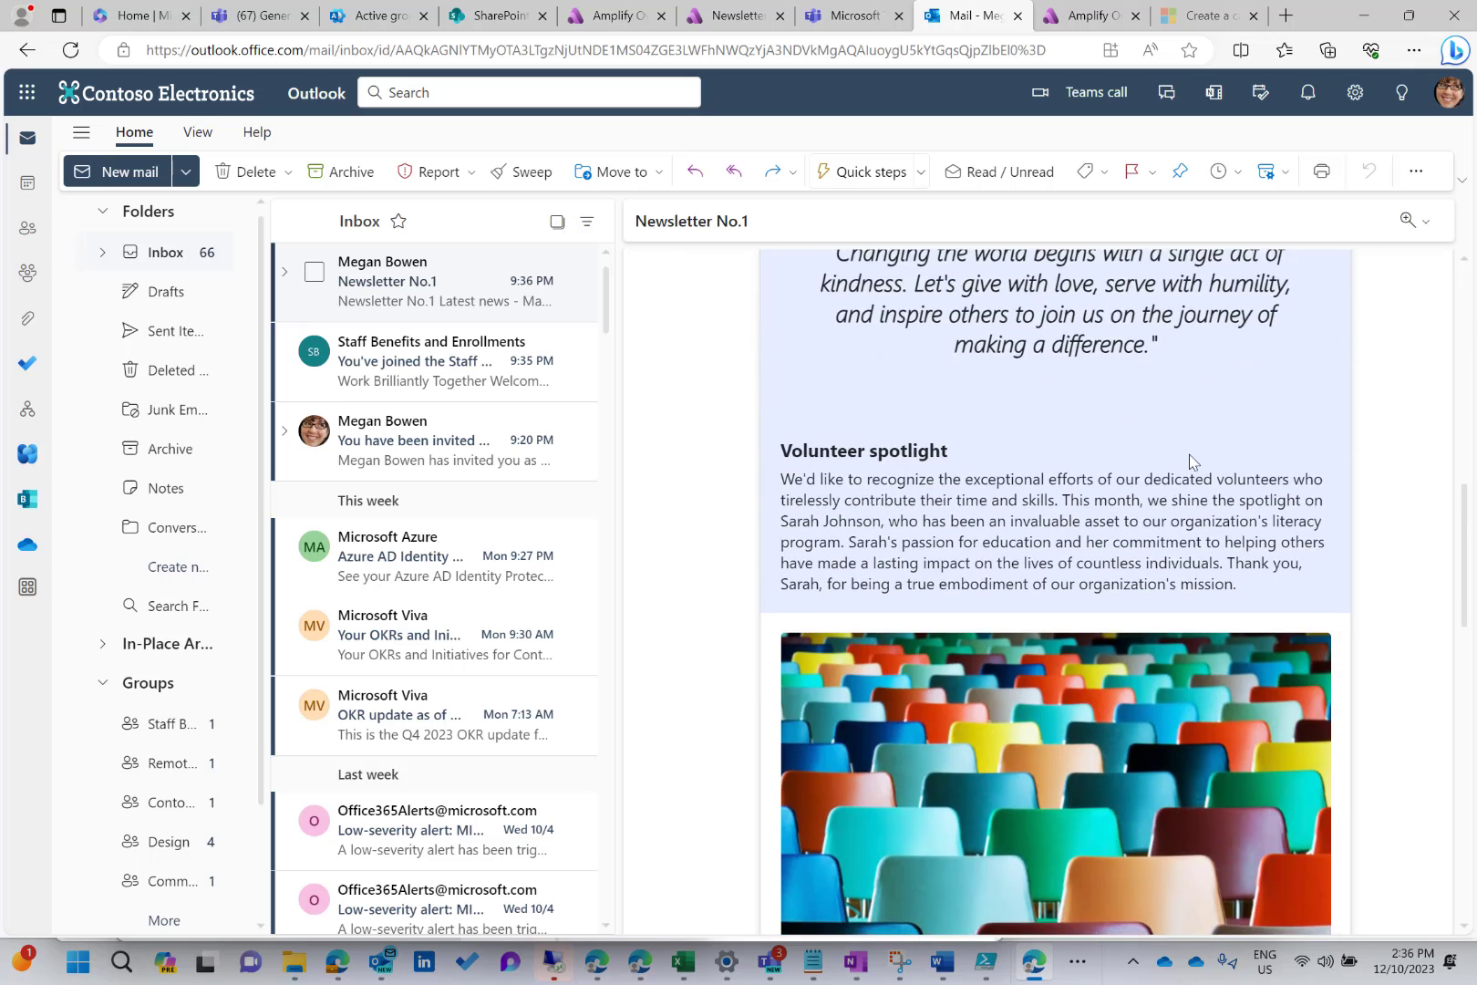
{"action": "scroll", "coordinate": [1189, 454], "scroll_direction": "down", "scroll_amount": 5}
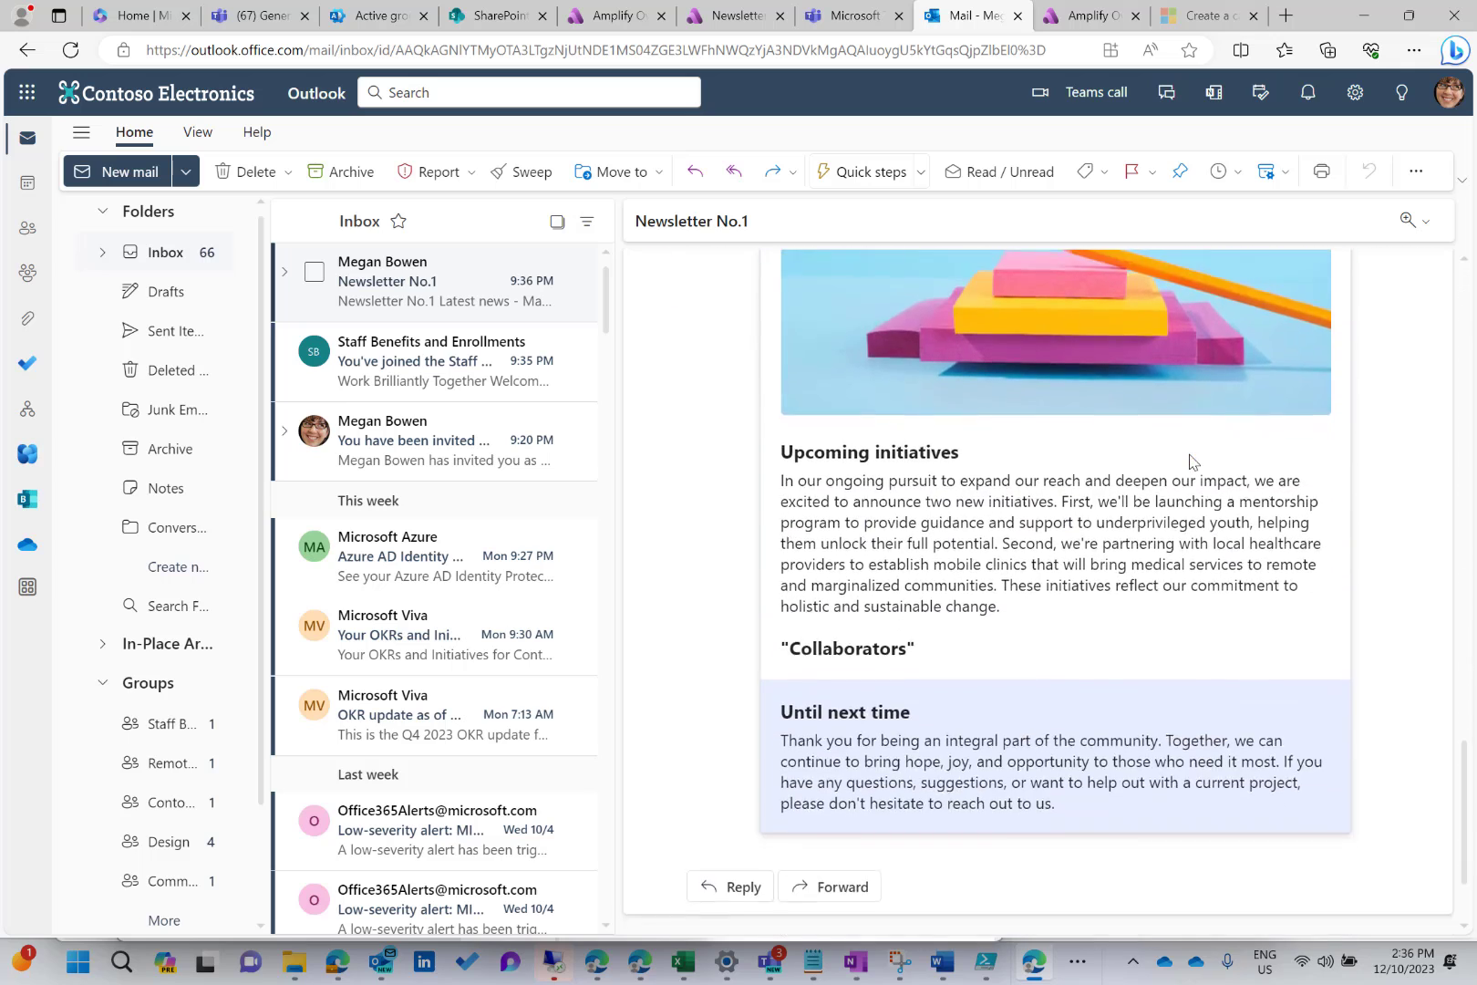
{"action": "scroll", "coordinate": [1189, 453], "scroll_direction": "up", "scroll_amount": 12}
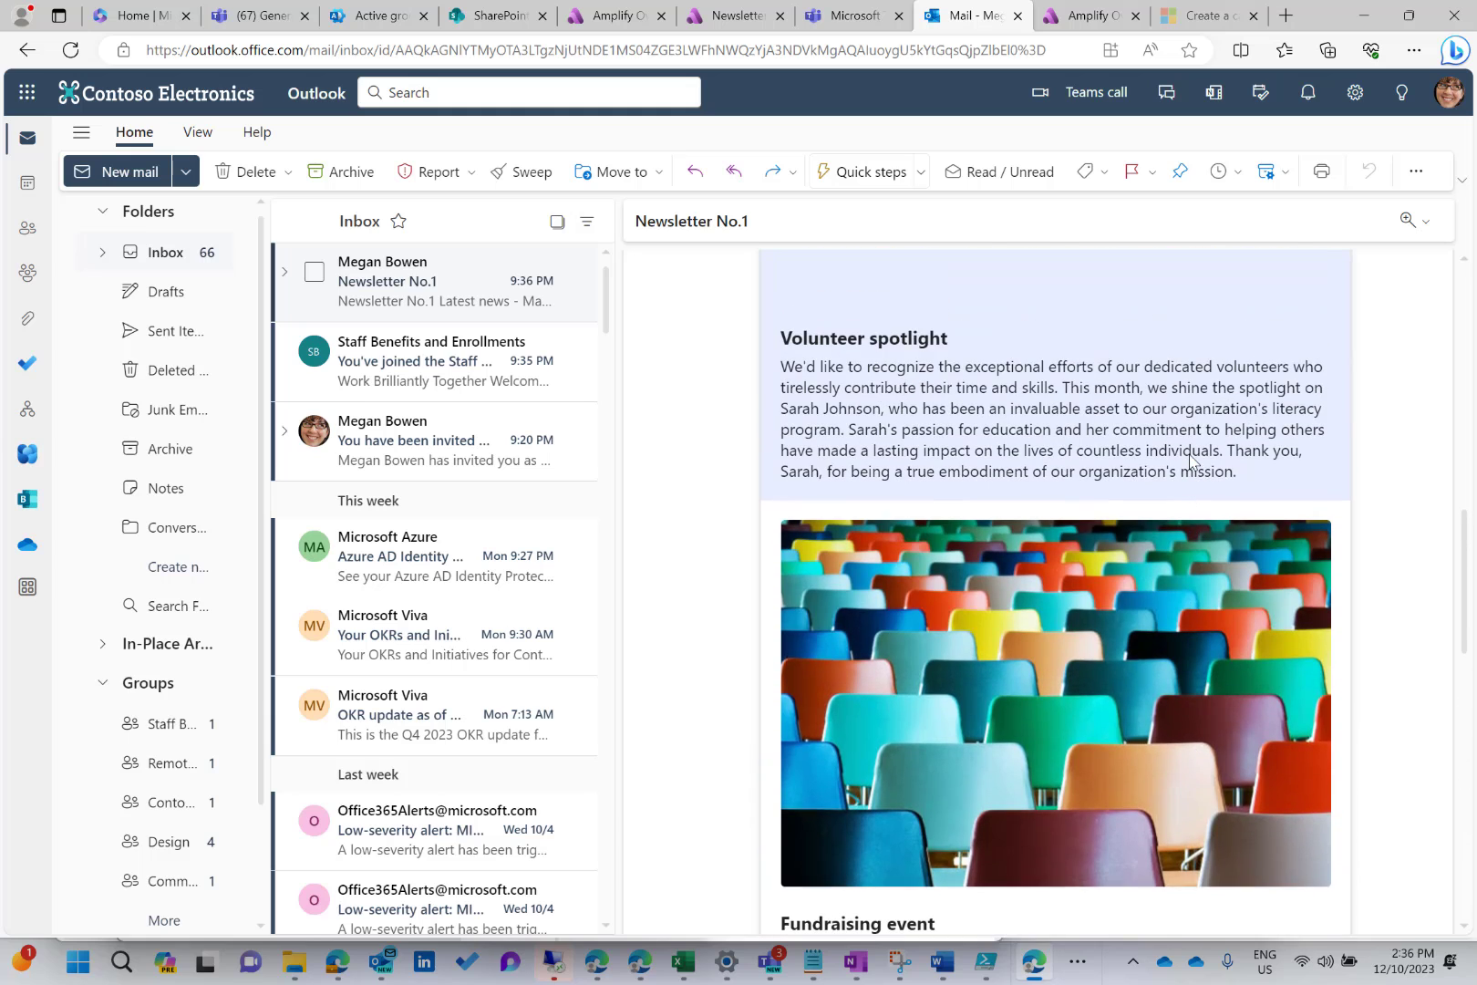
{"action": "scroll", "coordinate": [1190, 453], "scroll_direction": "up", "scroll_amount": 3}
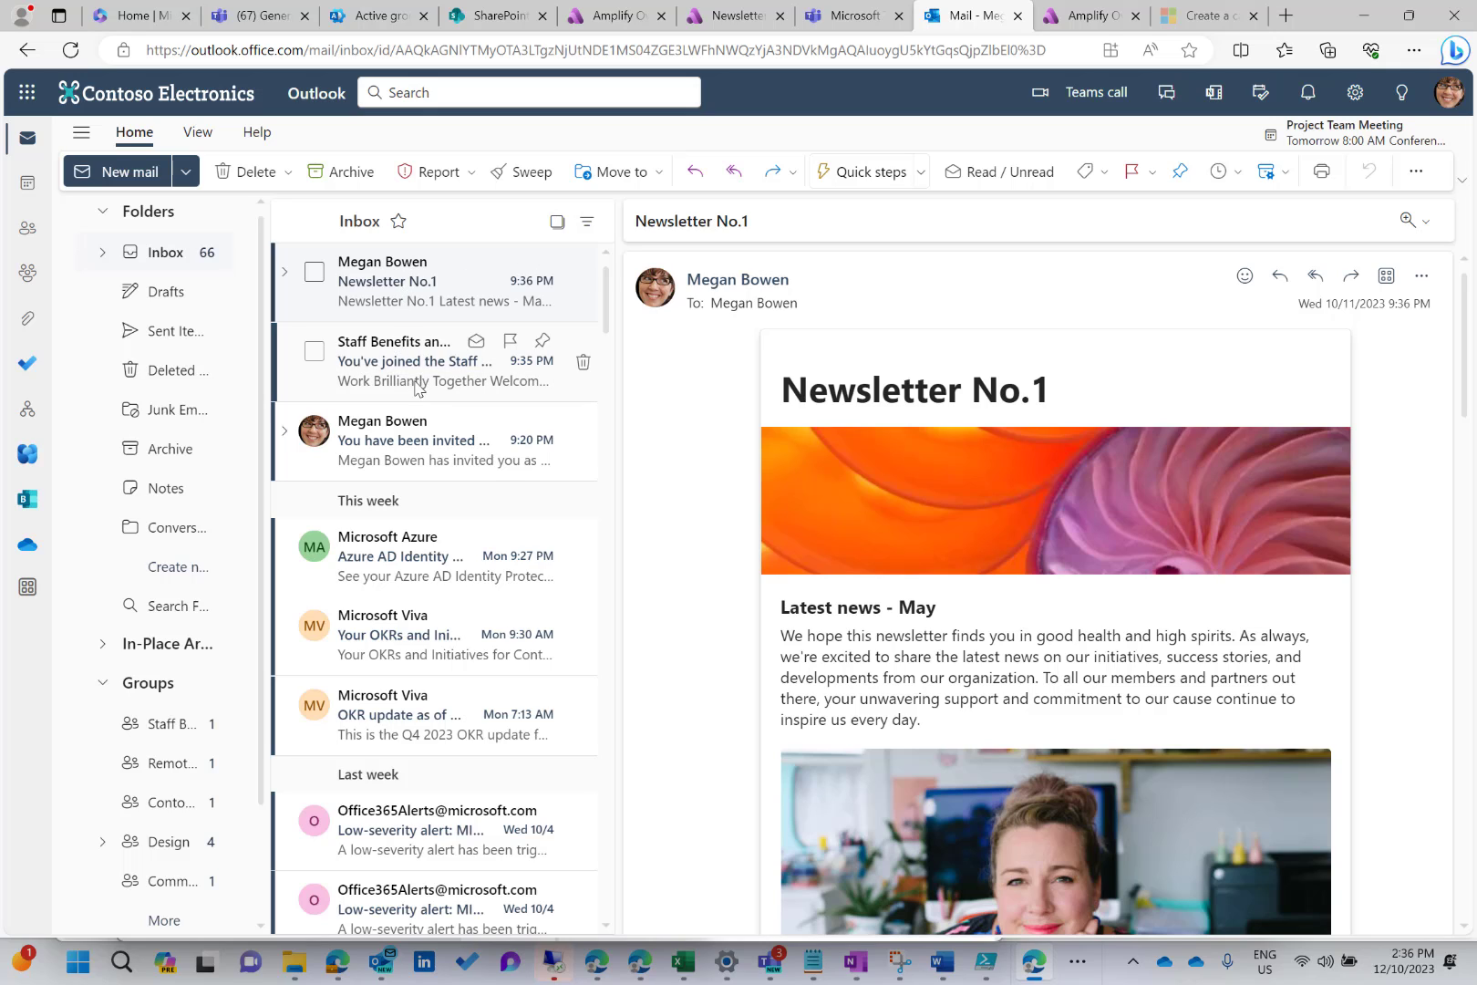
Step: Open the welcome email for the Staff Benefits and Enrollments group and highlight the group name in its subject
{"action": "left_click", "coordinate": [392, 369]}
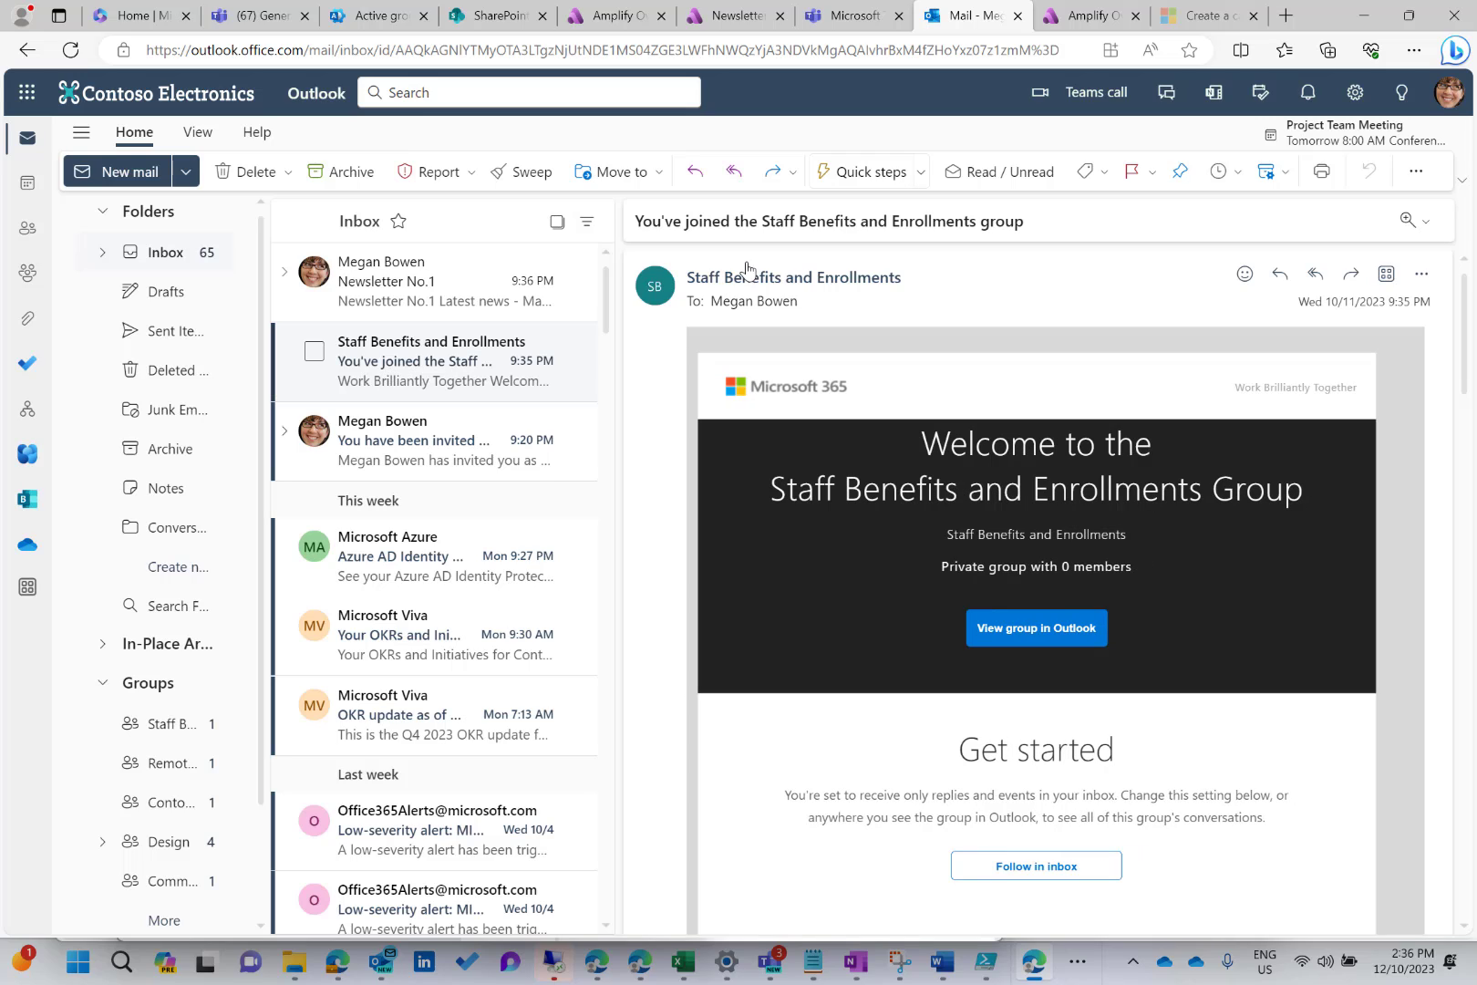
{"action": "left_click_drag", "start_coordinate": [774, 222], "coordinate": [1031, 228]}
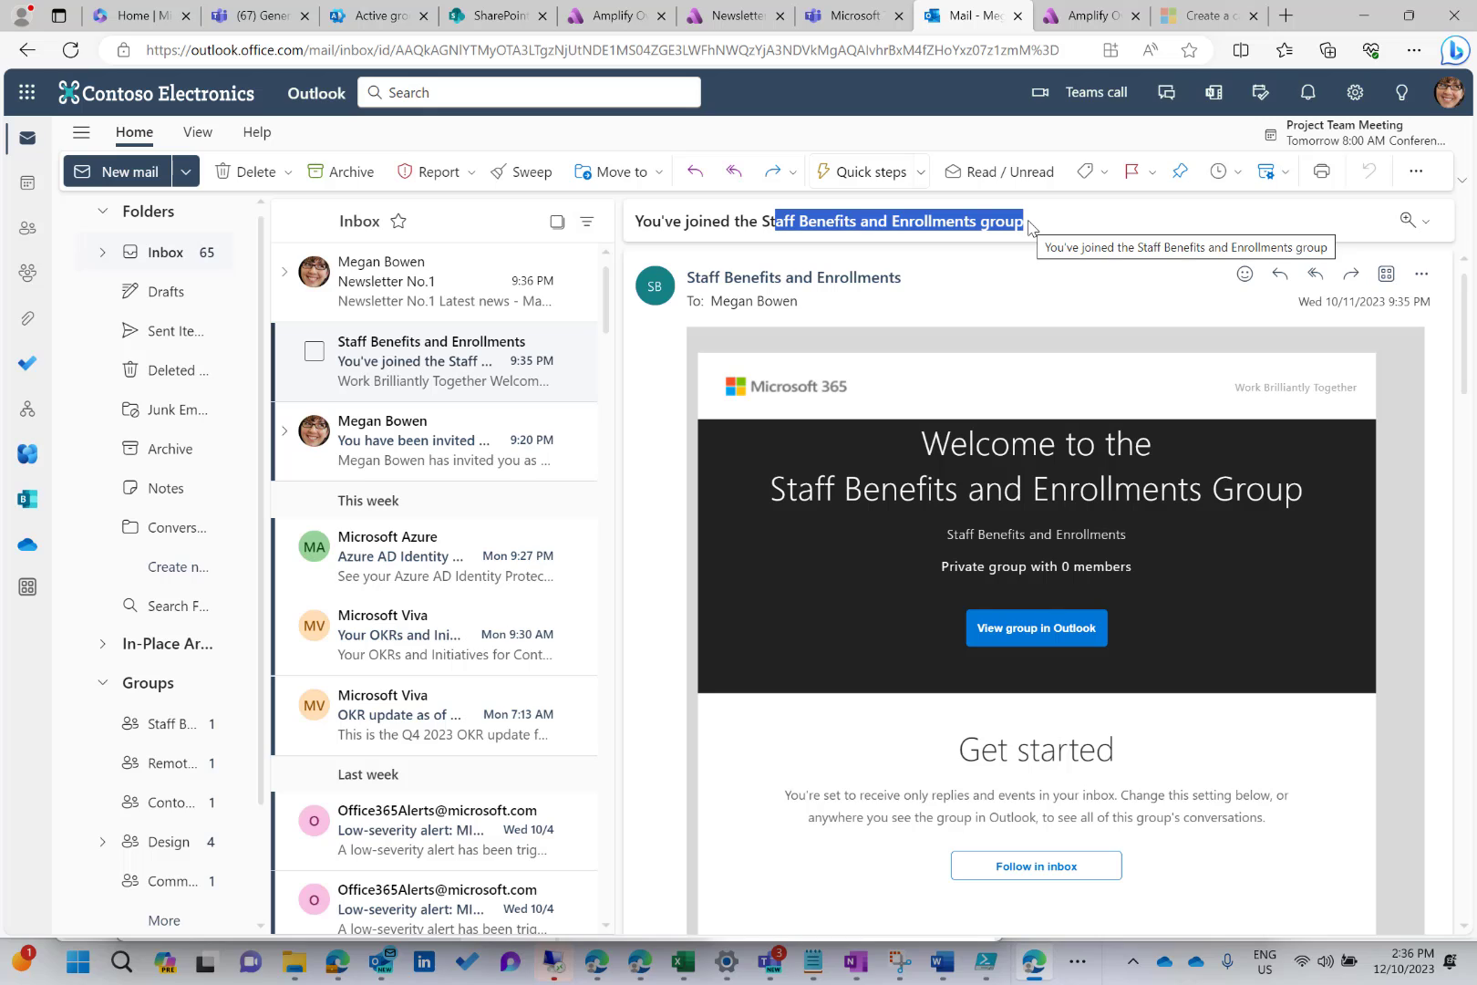
{"action": "left_click_drag", "start_coordinate": [1027, 225], "coordinate": [768, 224]}
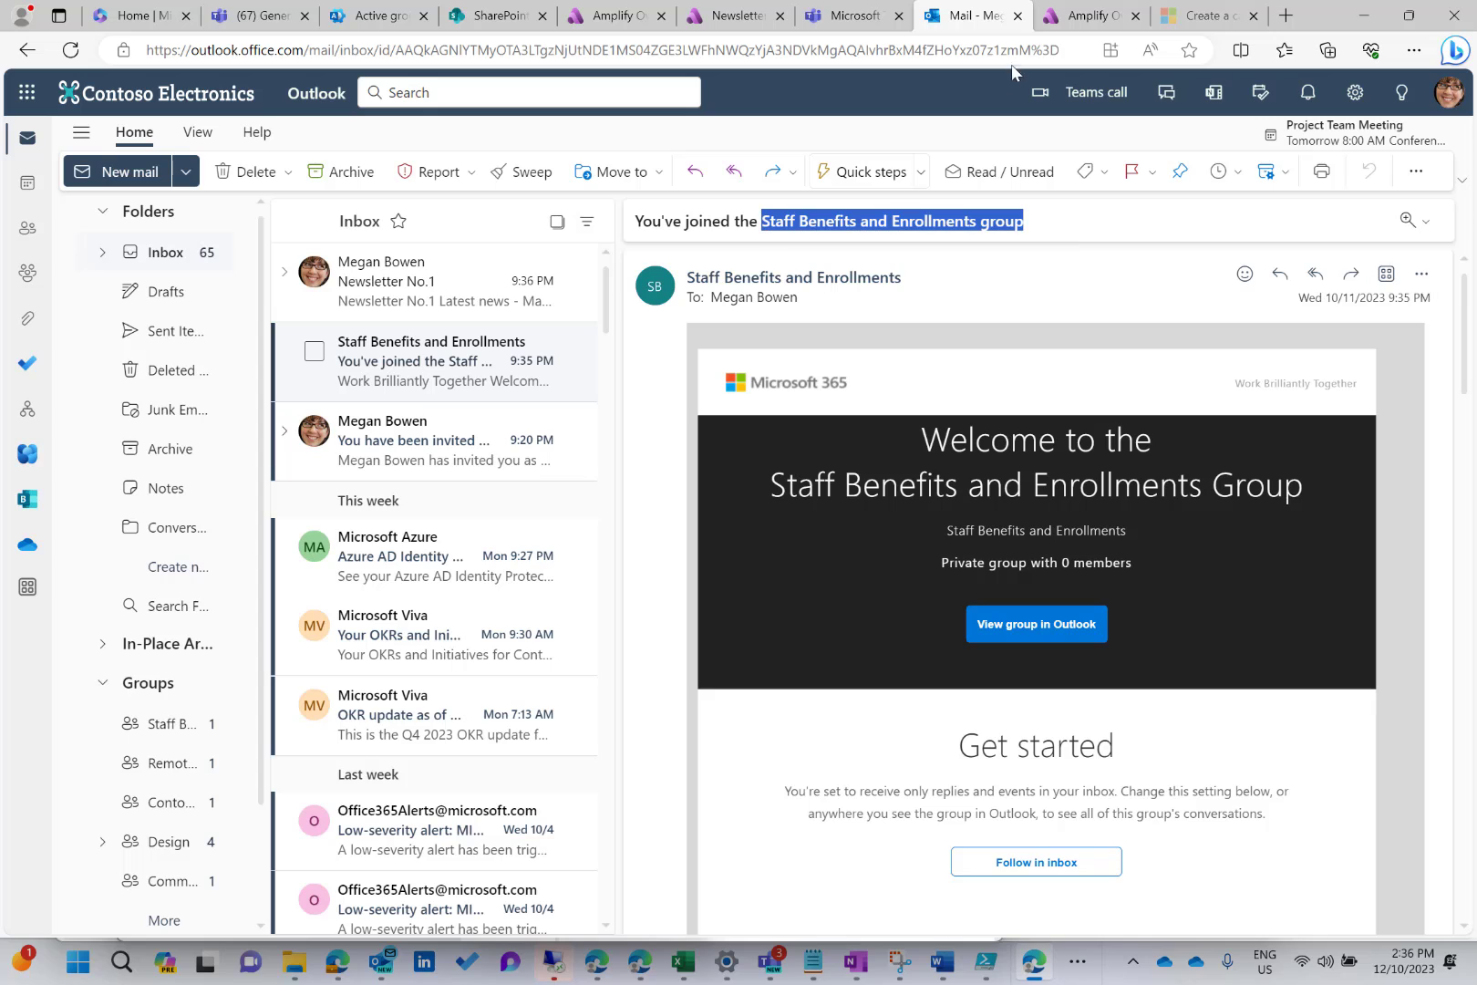
Step: Switch back to Viva Amplify, glance at the campaign overview, and return to the newsletter's Outlook customization
{"action": "left_click", "coordinate": [733, 22]}
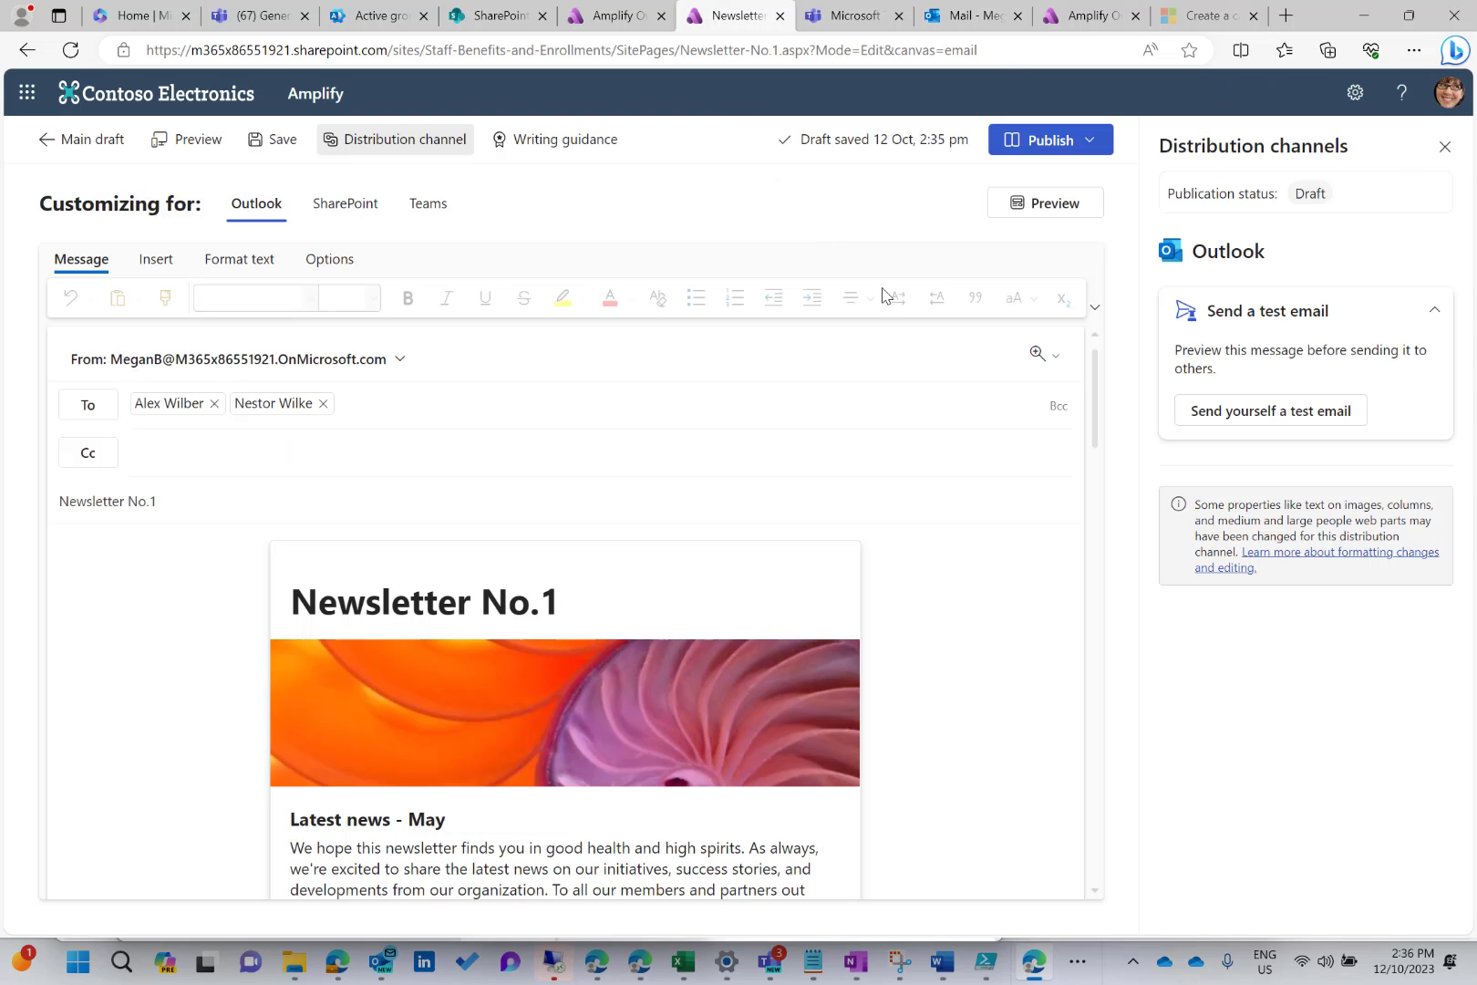
{"action": "left_click", "coordinate": [604, 18]}
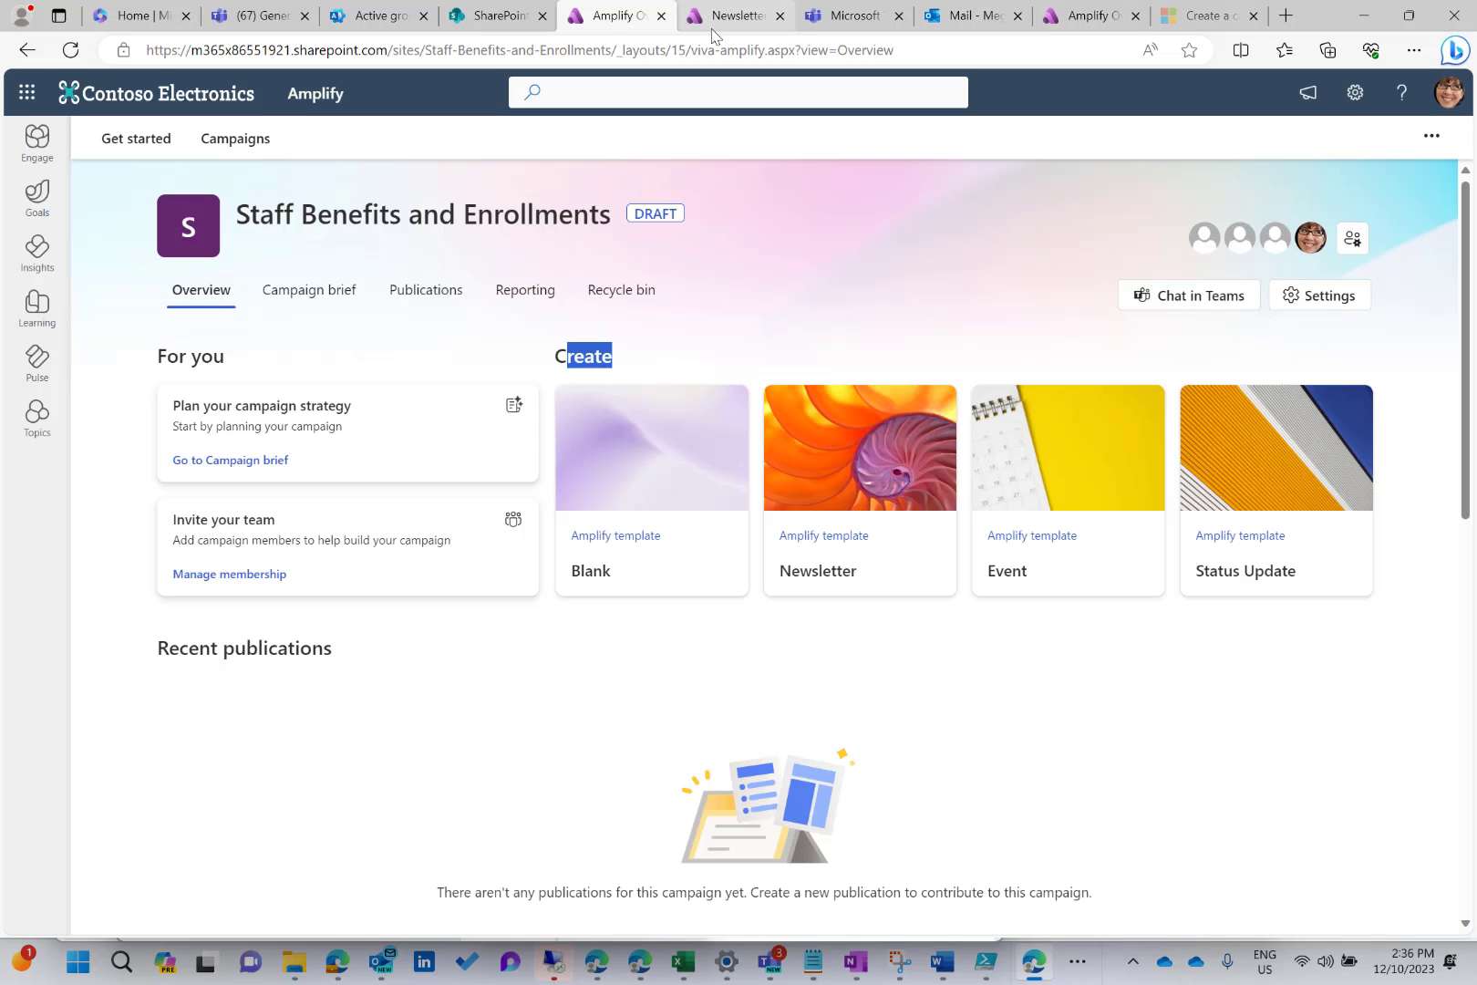
{"action": "left_click", "coordinate": [1081, 18]}
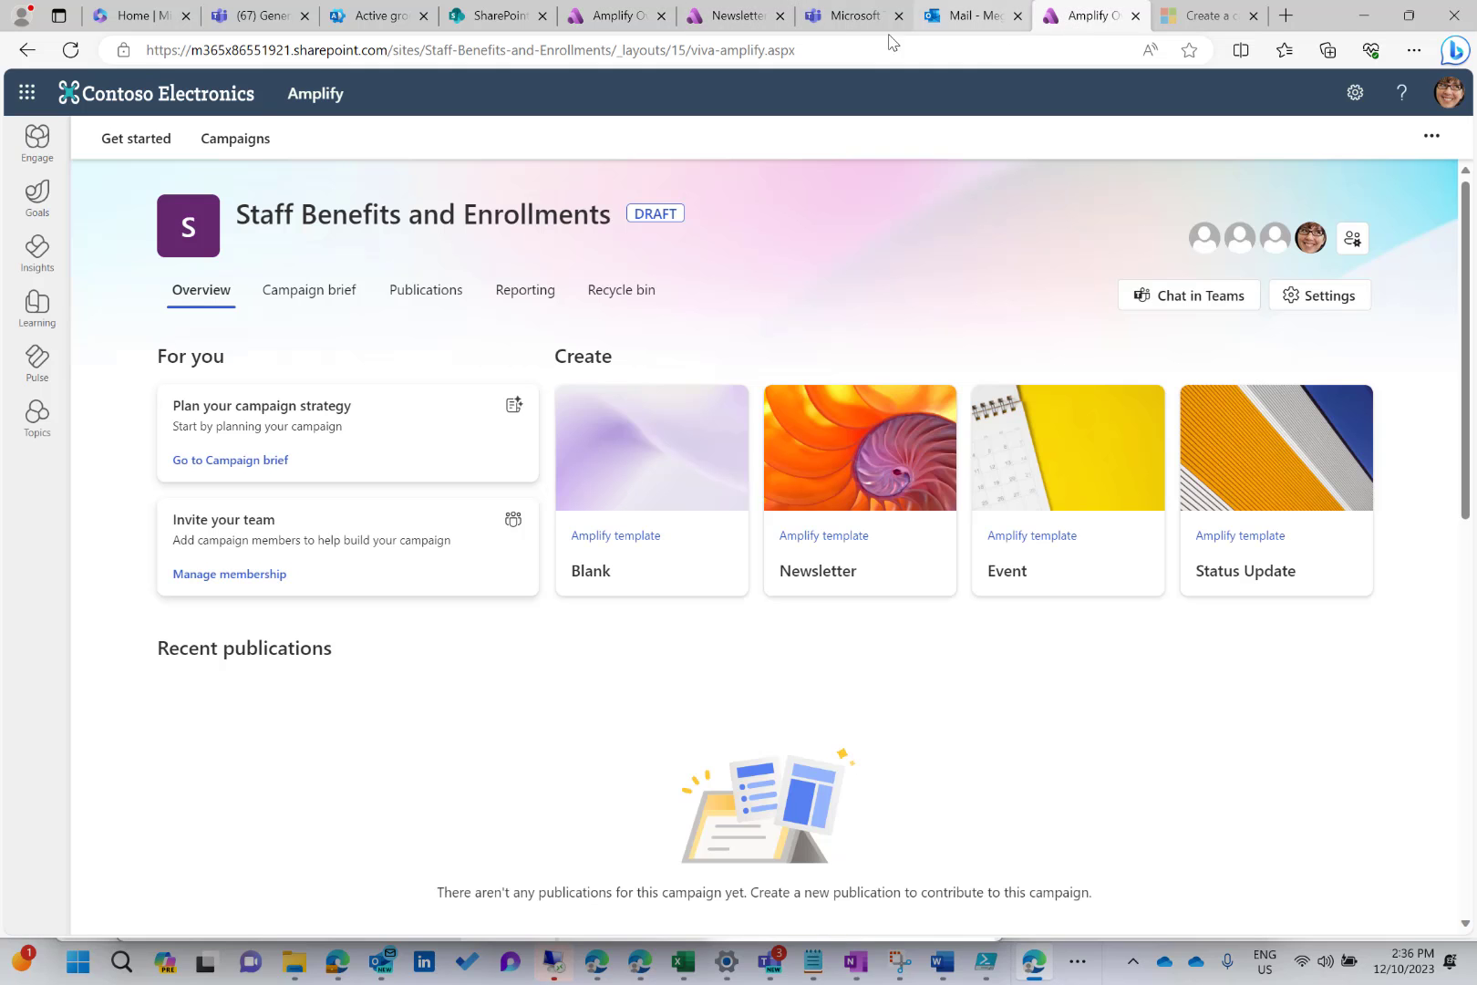
{"action": "left_click", "coordinate": [773, 26]}
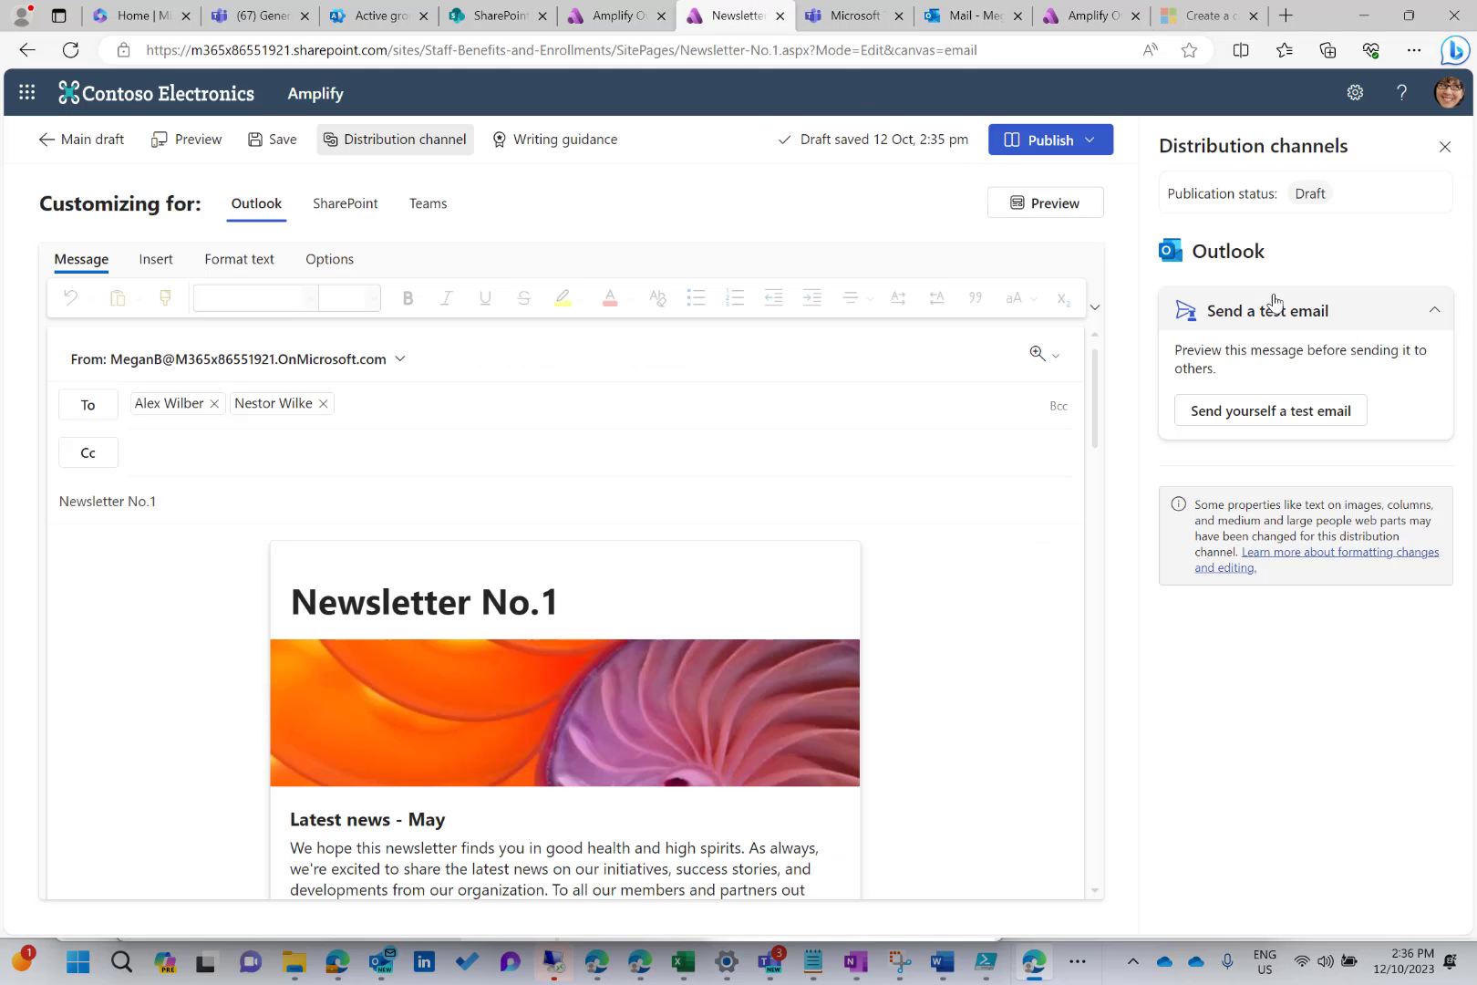
Step: In the newsletter's SharePoint customization, add The Landing and Mark 8 Project Team as publishing sites
{"action": "left_click", "coordinate": [367, 217]}
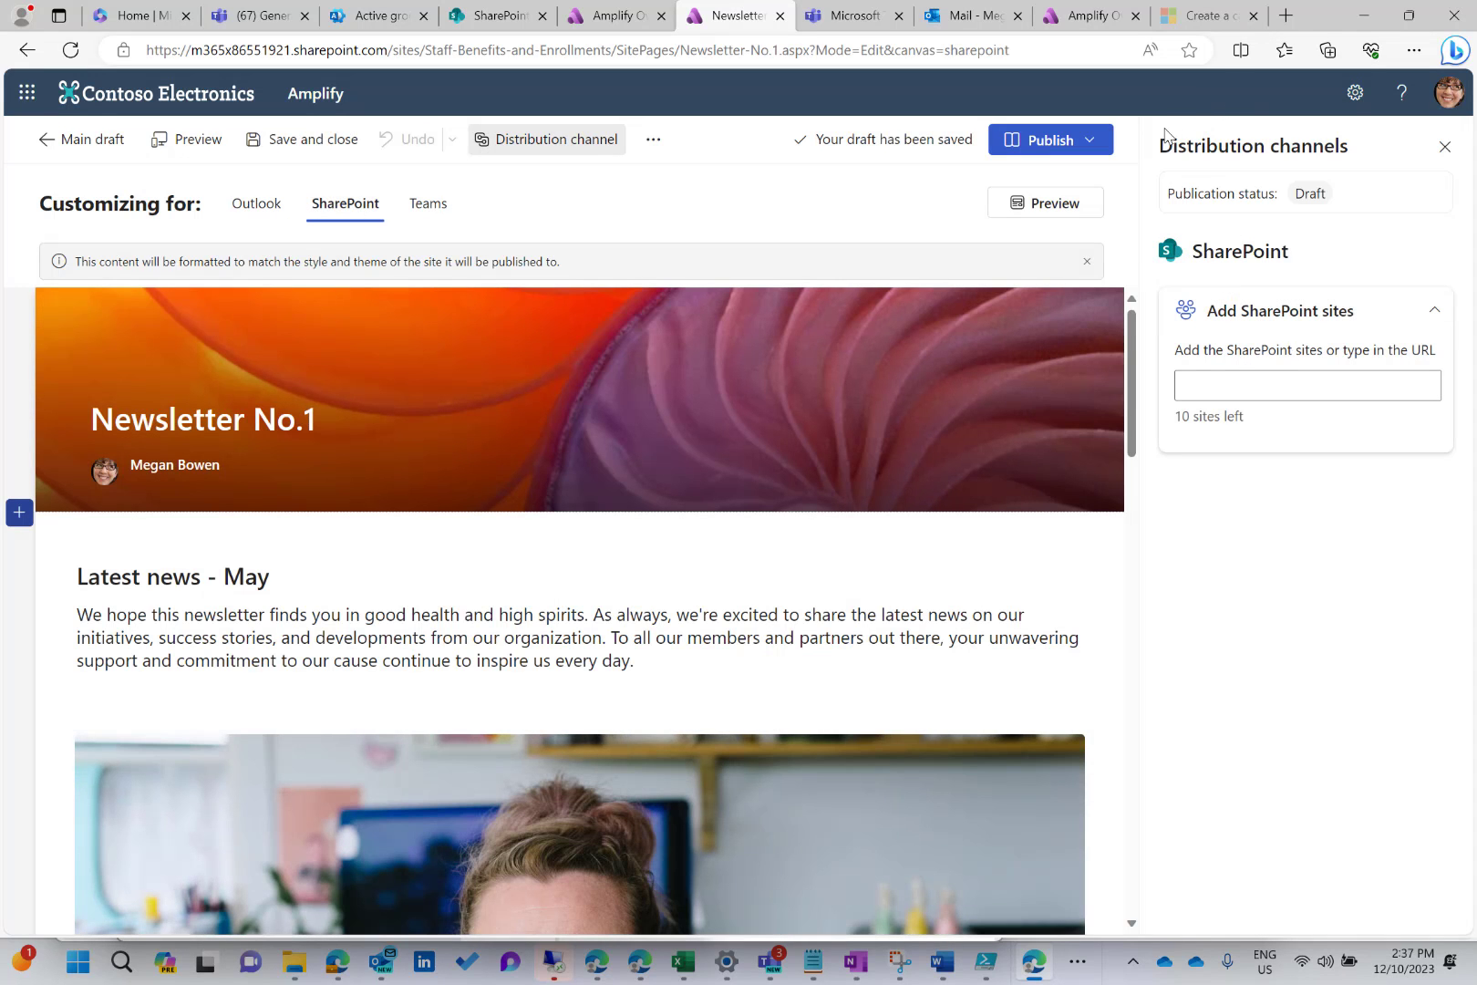
{"action": "left_click_drag", "start_coordinate": [1161, 146], "coordinate": [1362, 151]}
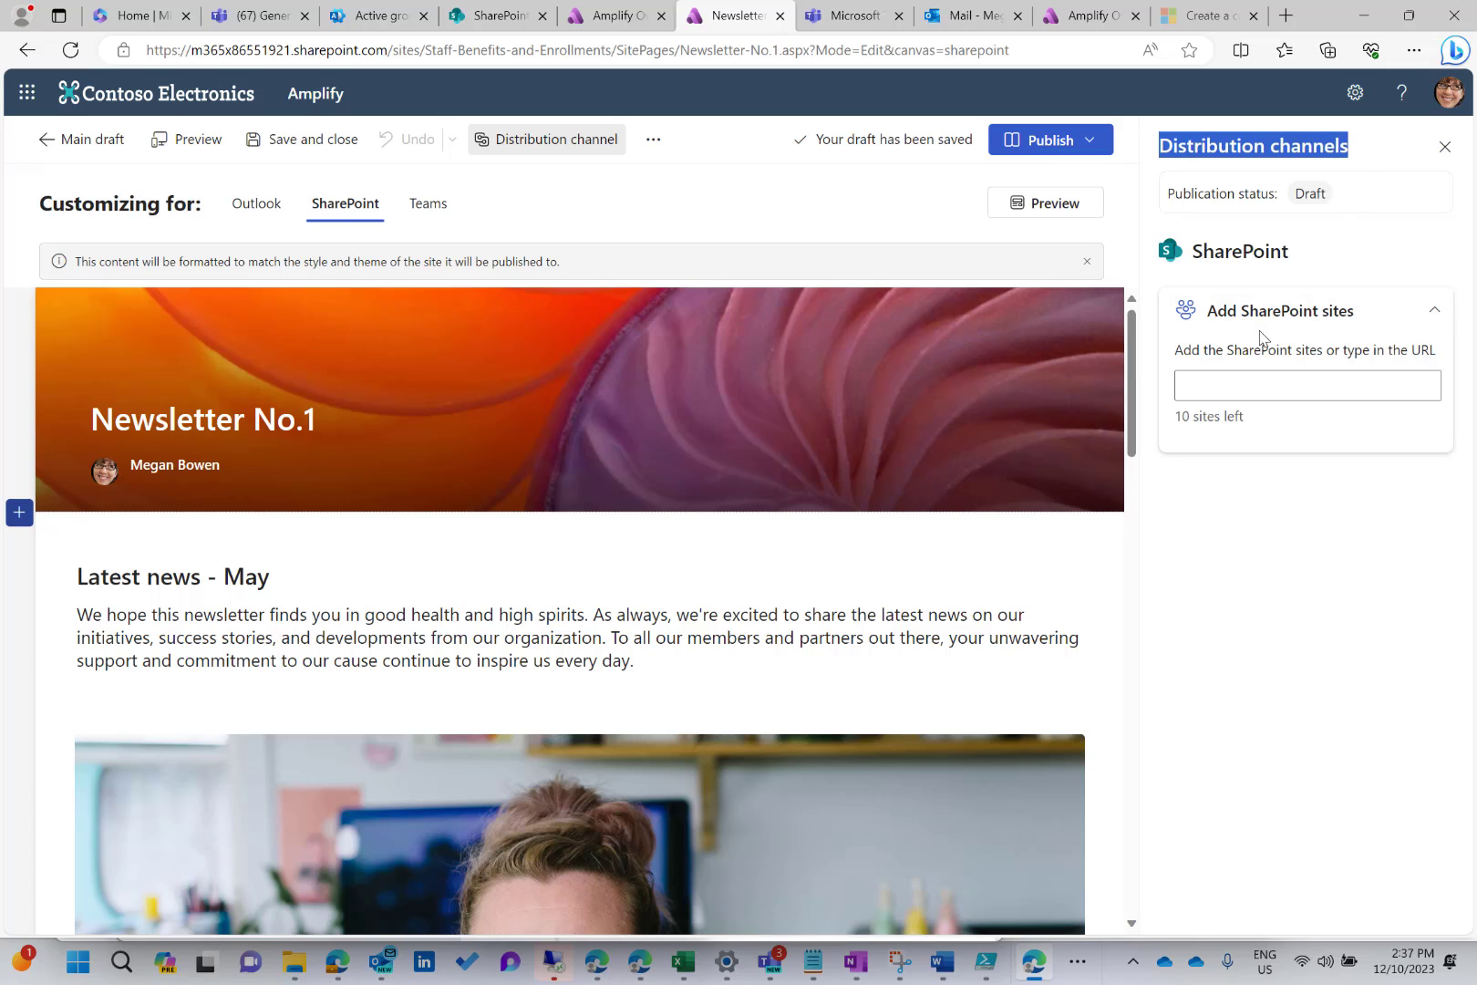
{"action": "left_click", "coordinate": [1270, 386]}
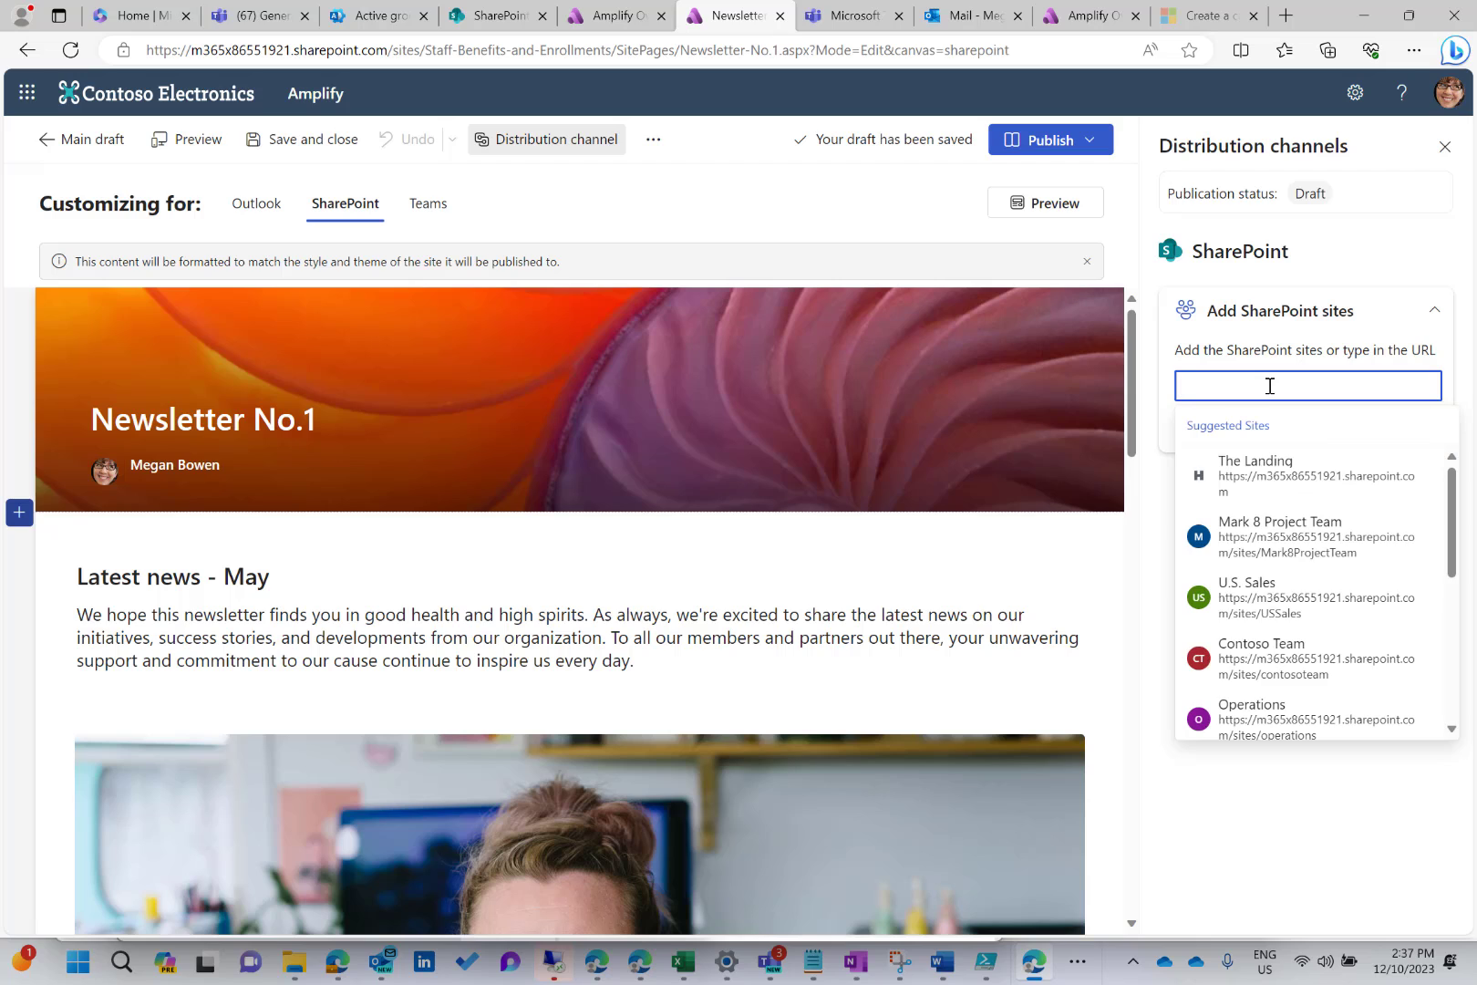
{"action": "left_click", "coordinate": [1255, 478]}
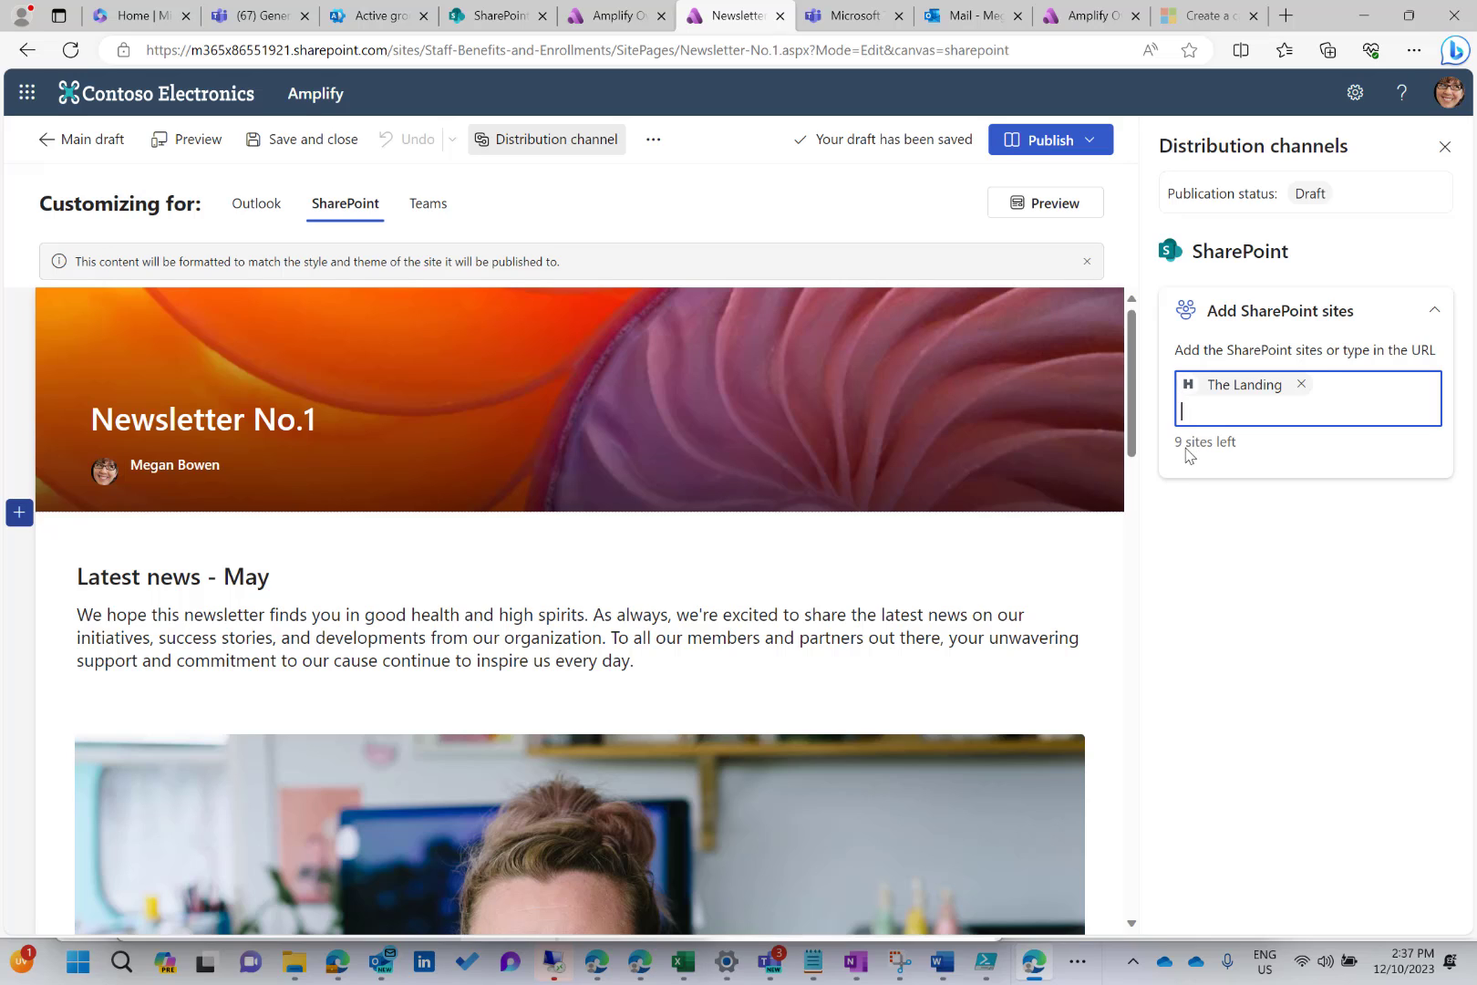
{"action": "type", "text": "mar"}
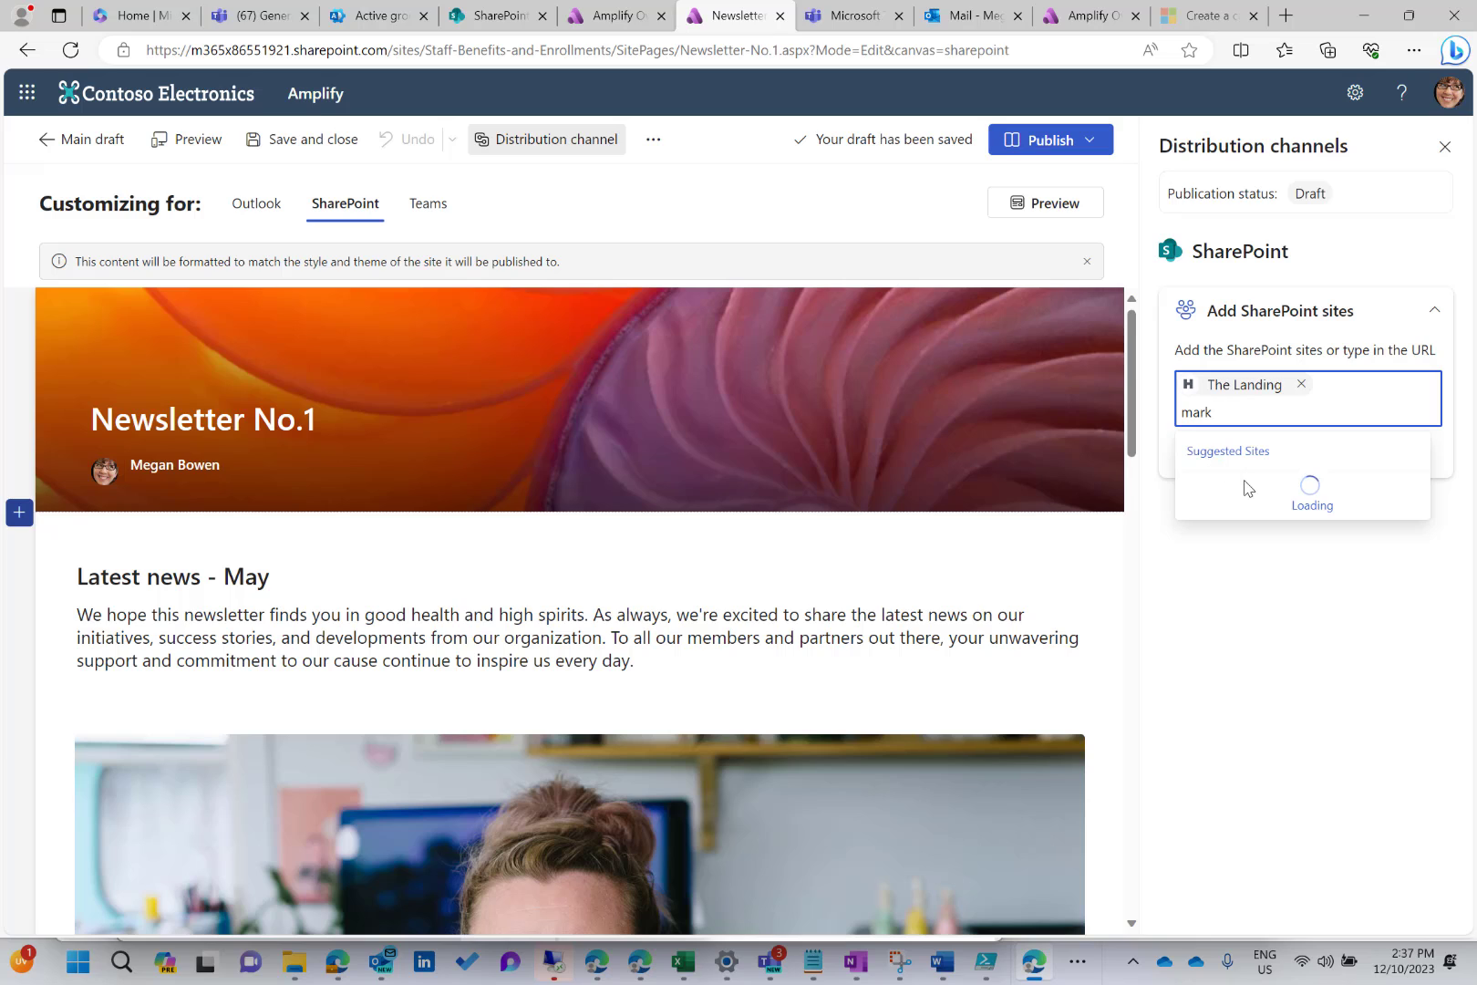
{"action": "type", "text": "k"}
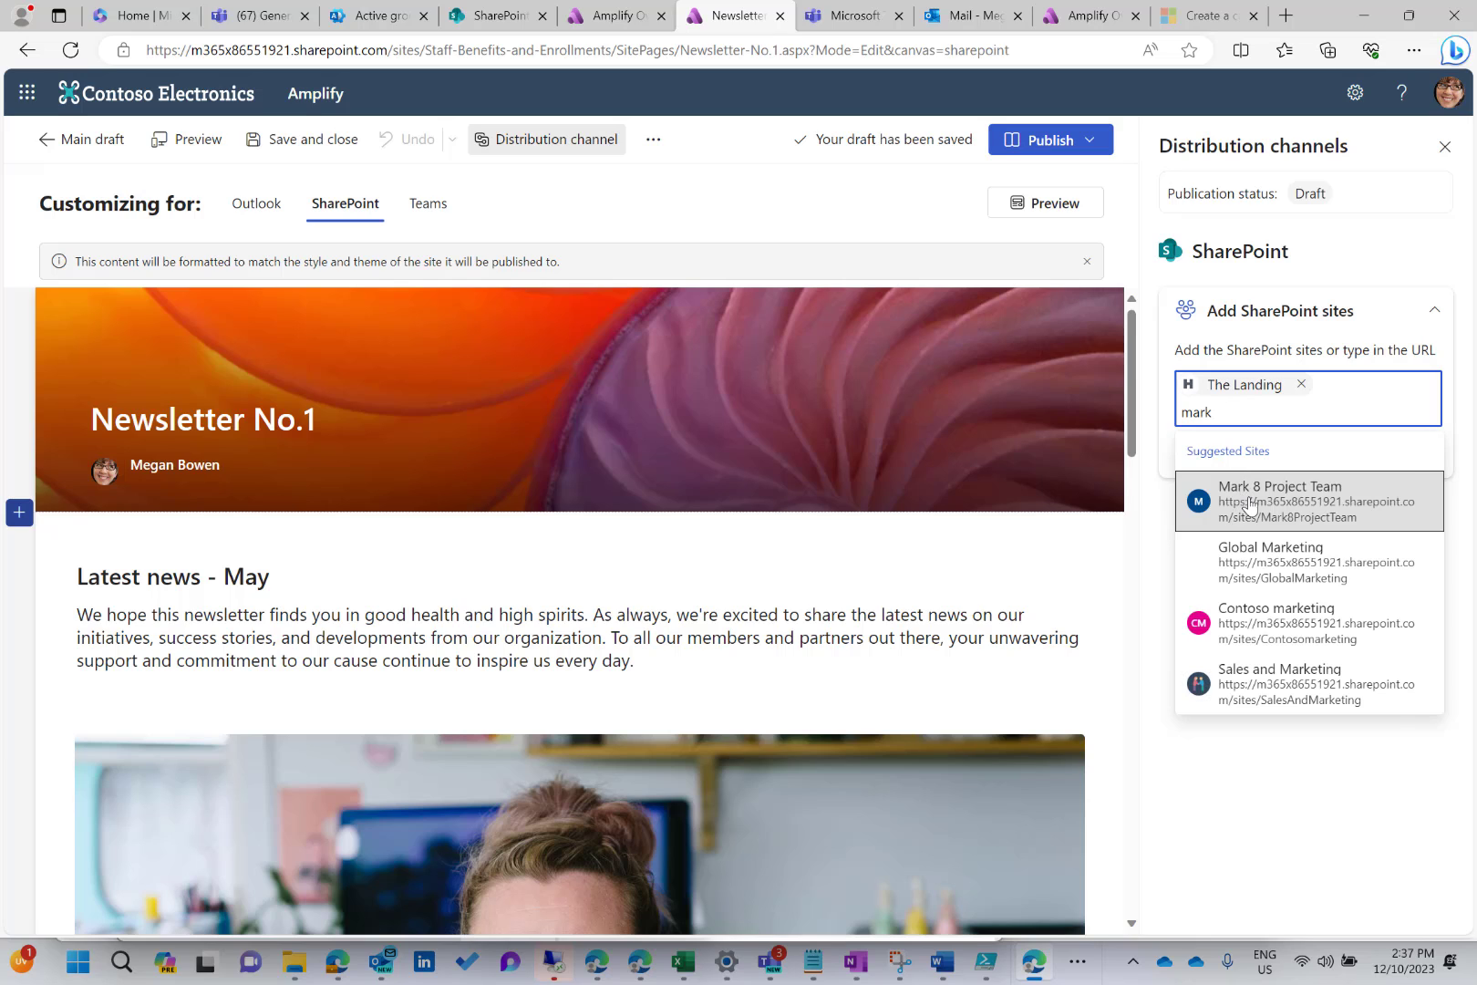
{"action": "left_click", "coordinate": [1246, 500]}
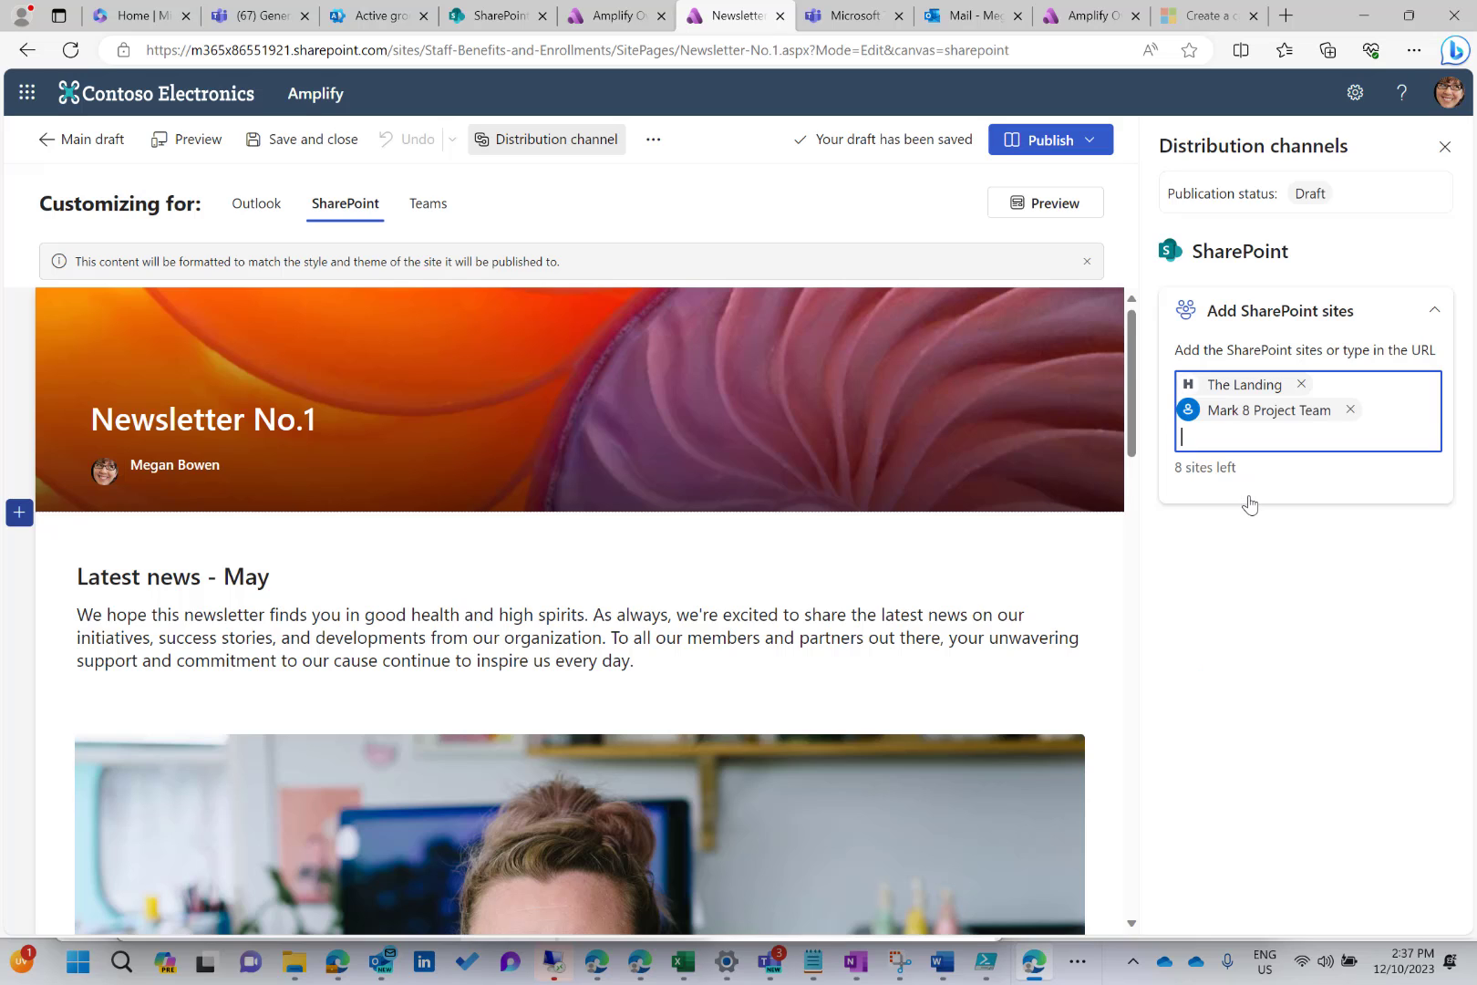
Step: In the newsletter's Teams customization, add the Mark 8 Project Team channels Design and Digital Assets Web as posting targets
{"action": "left_click", "coordinate": [437, 218]}
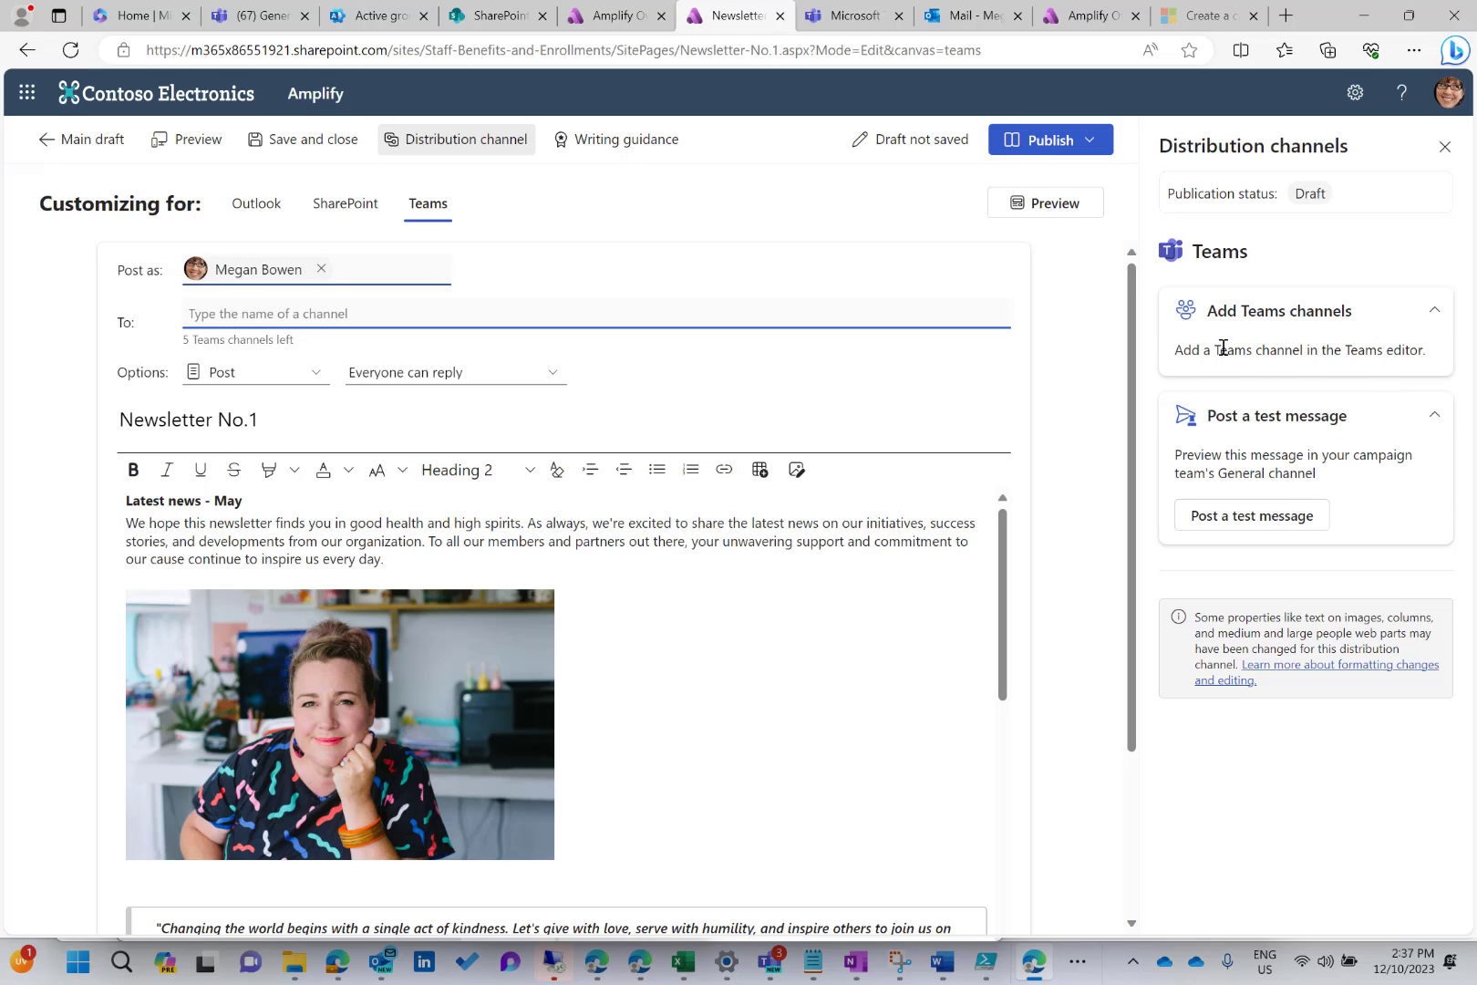
{"action": "left_click", "coordinate": [226, 313]}
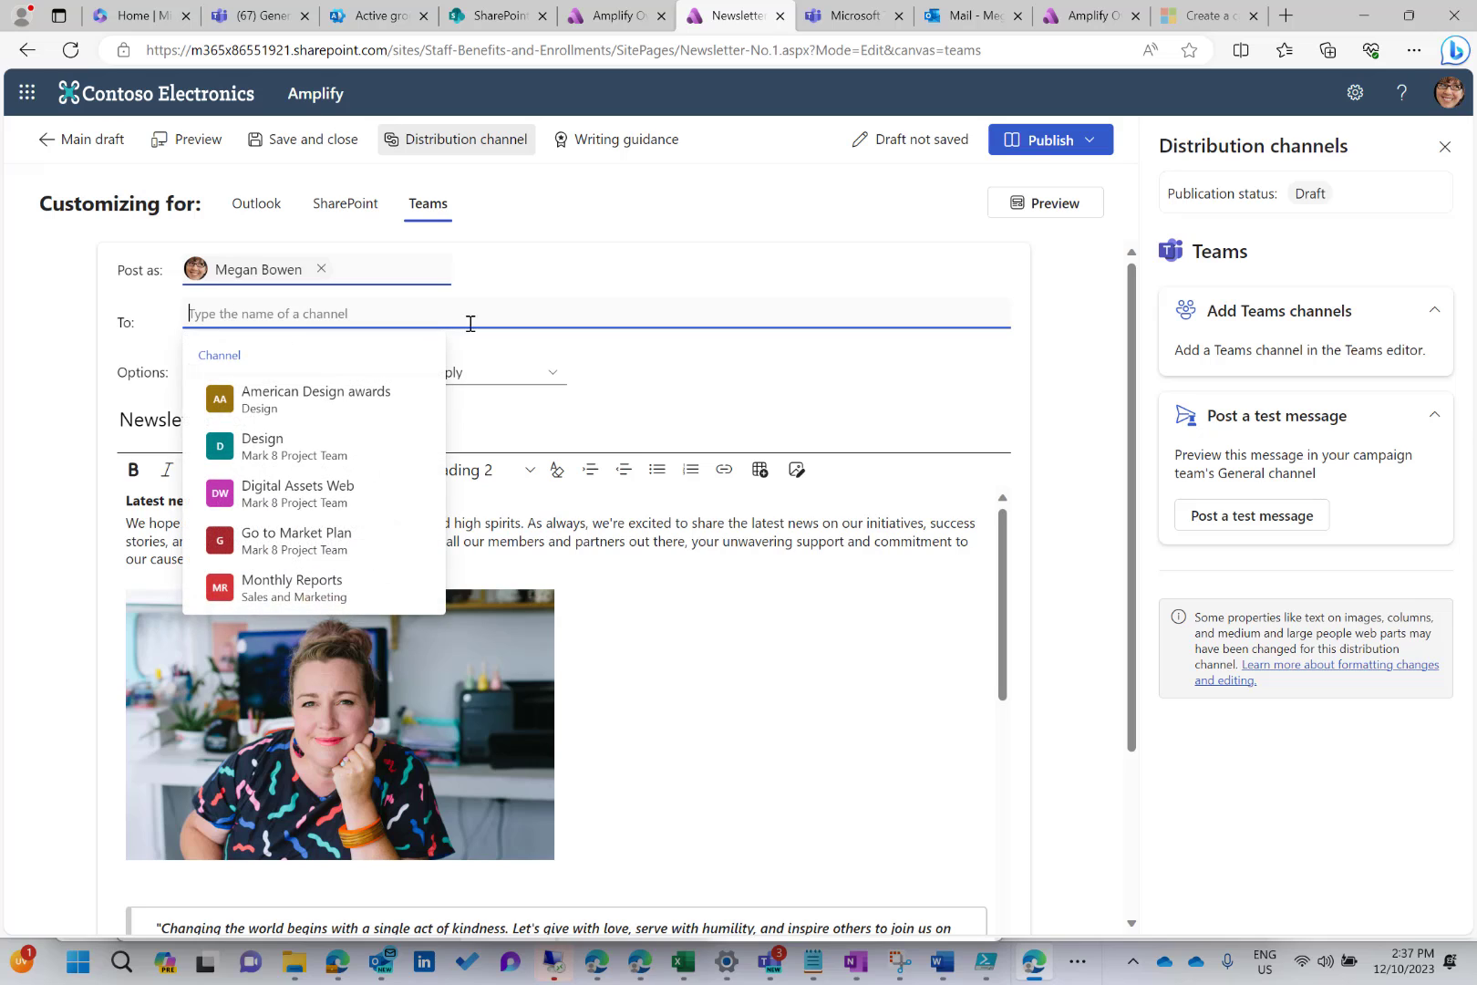
{"action": "left_click", "coordinate": [291, 467]}
{"action": "left_click", "coordinate": [457, 312]}
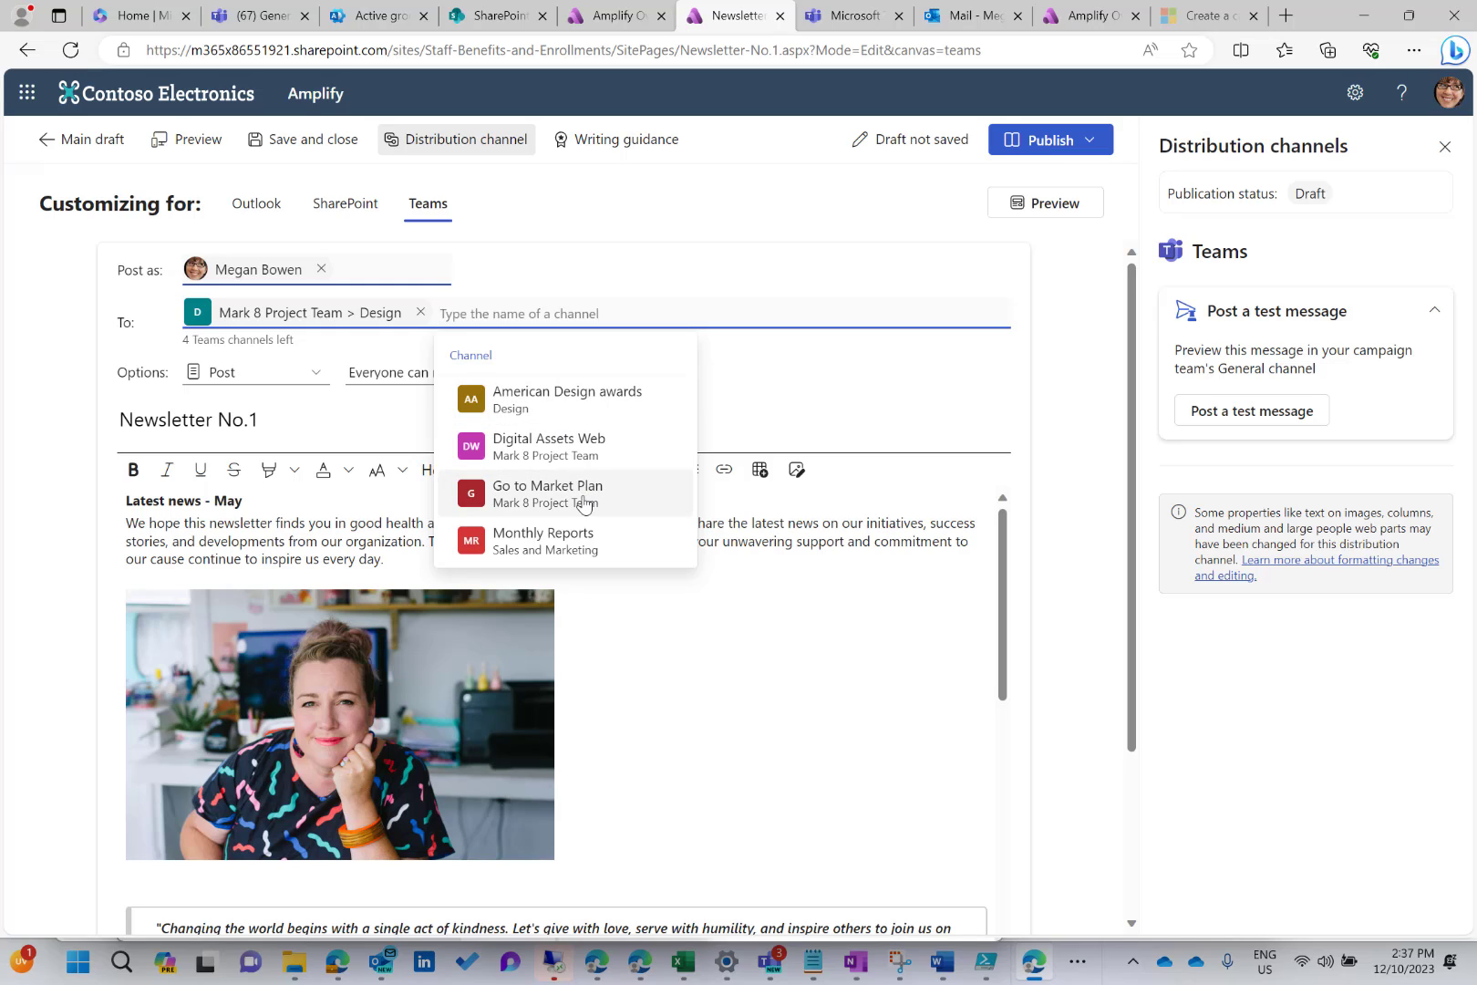
{"action": "left_click", "coordinate": [565, 452]}
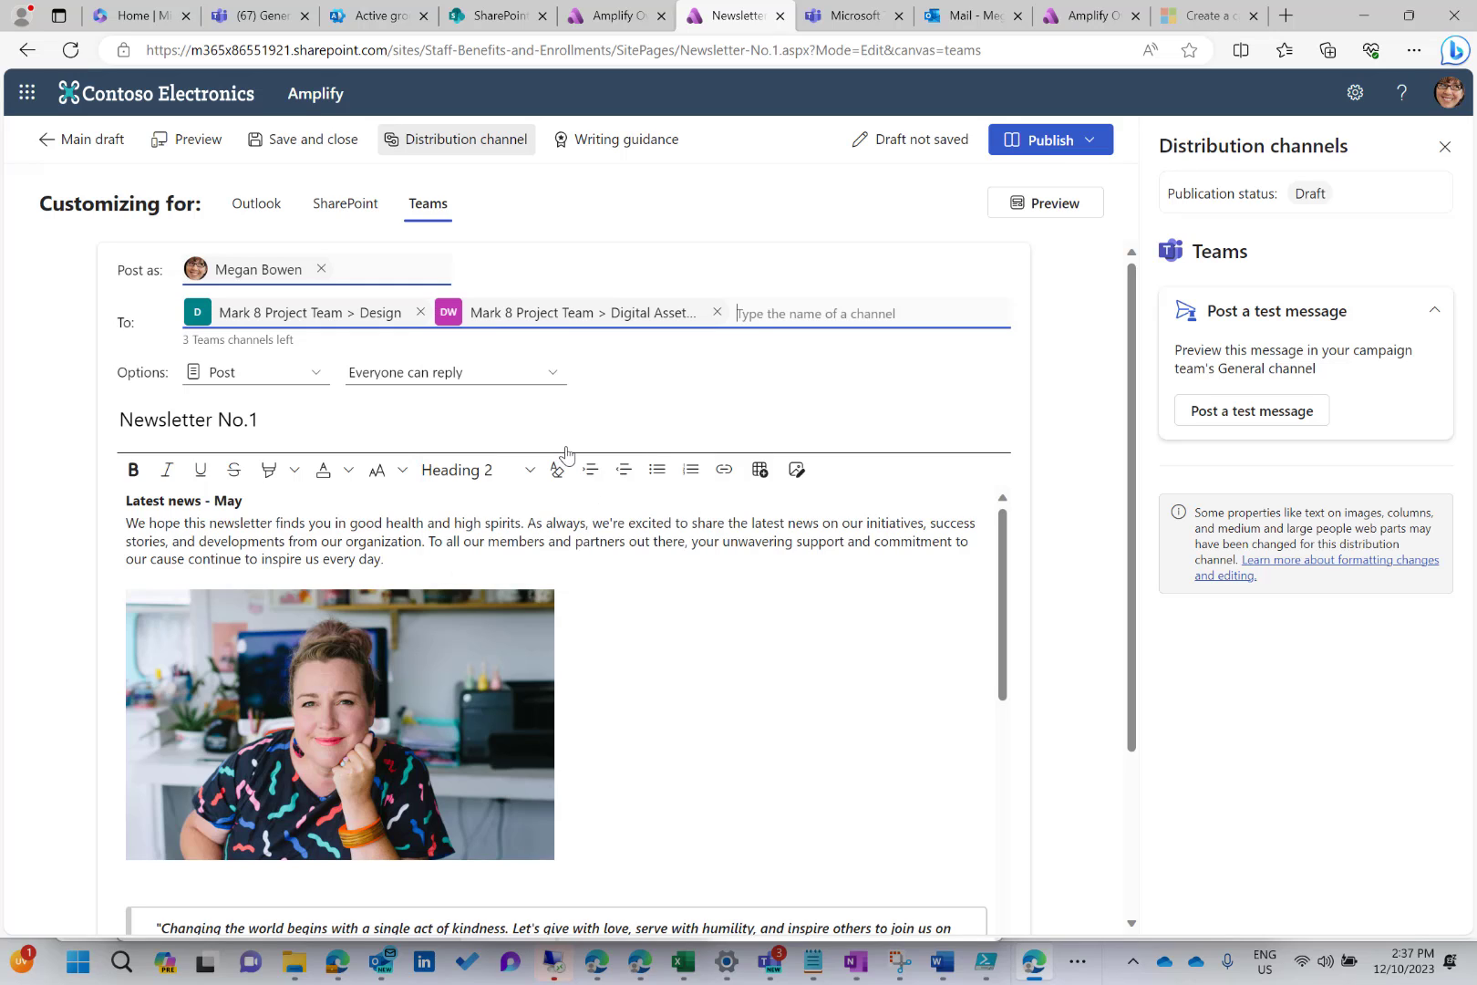
Step: Check the Teams post's type and reply options, highlight its title, and glance through the message content
{"action": "left_click", "coordinate": [270, 379]}
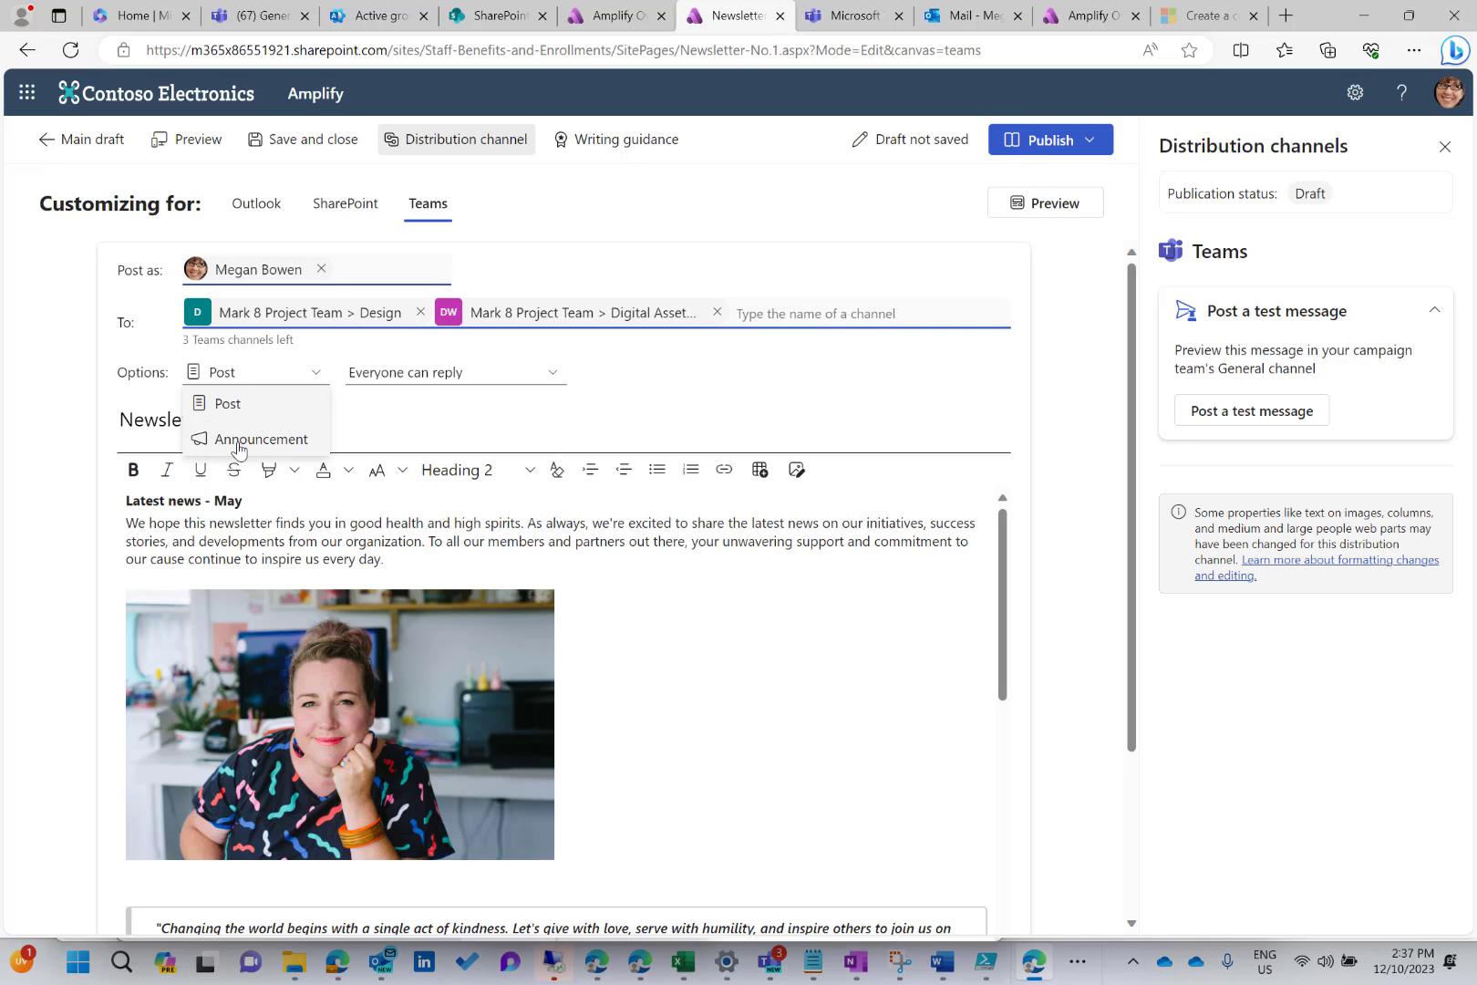
{"action": "left_click", "coordinate": [407, 376]}
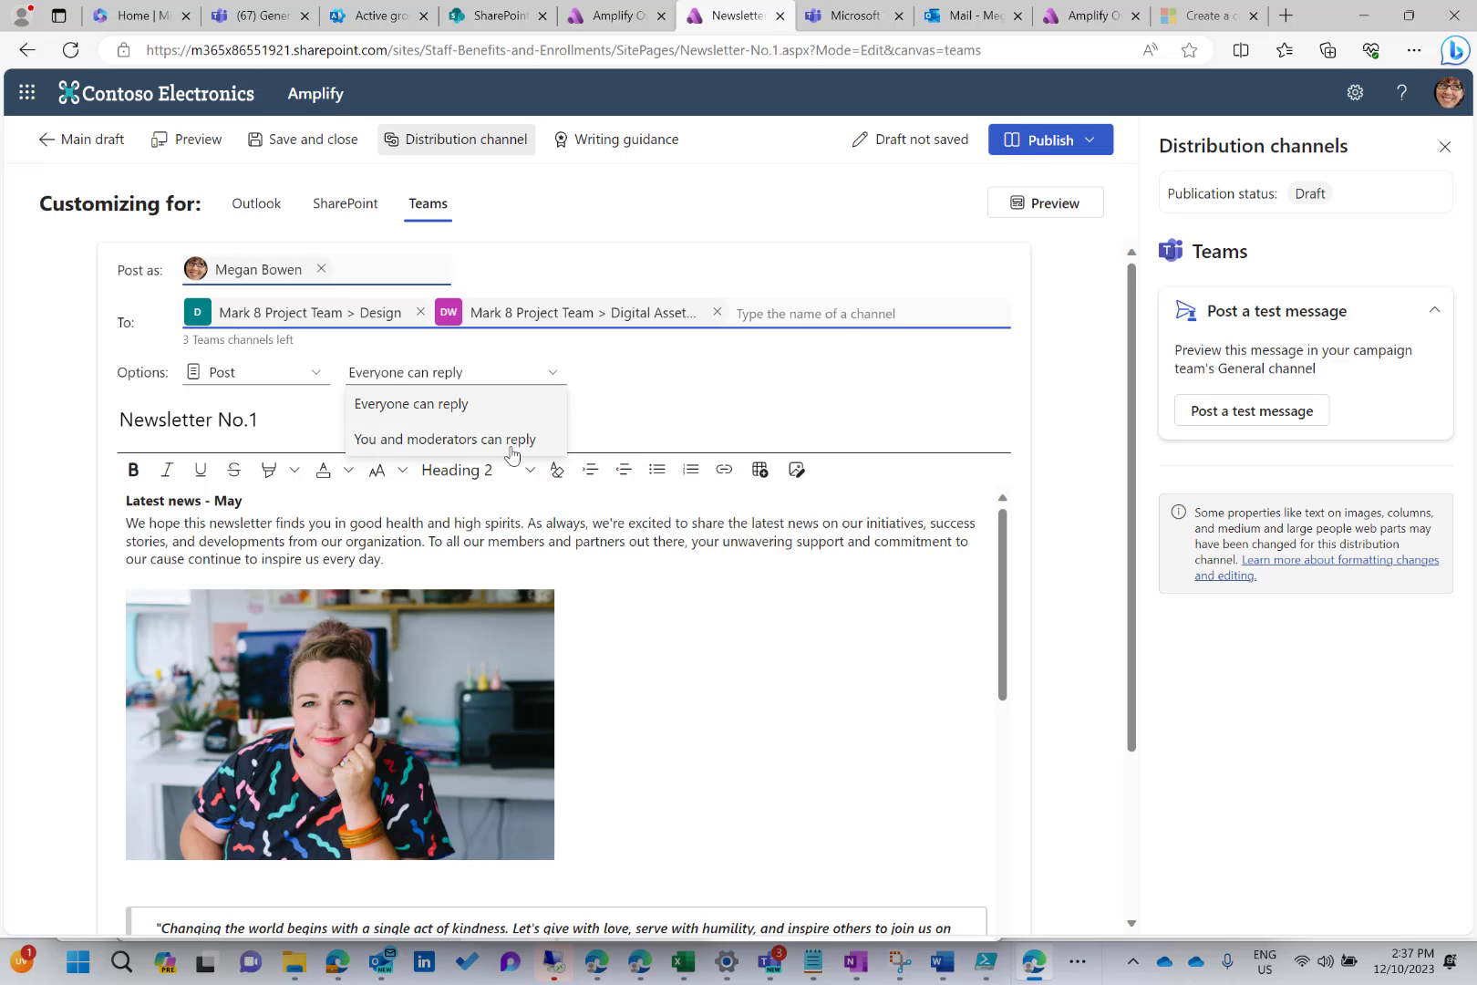
{"action": "left_click", "coordinate": [244, 426]}
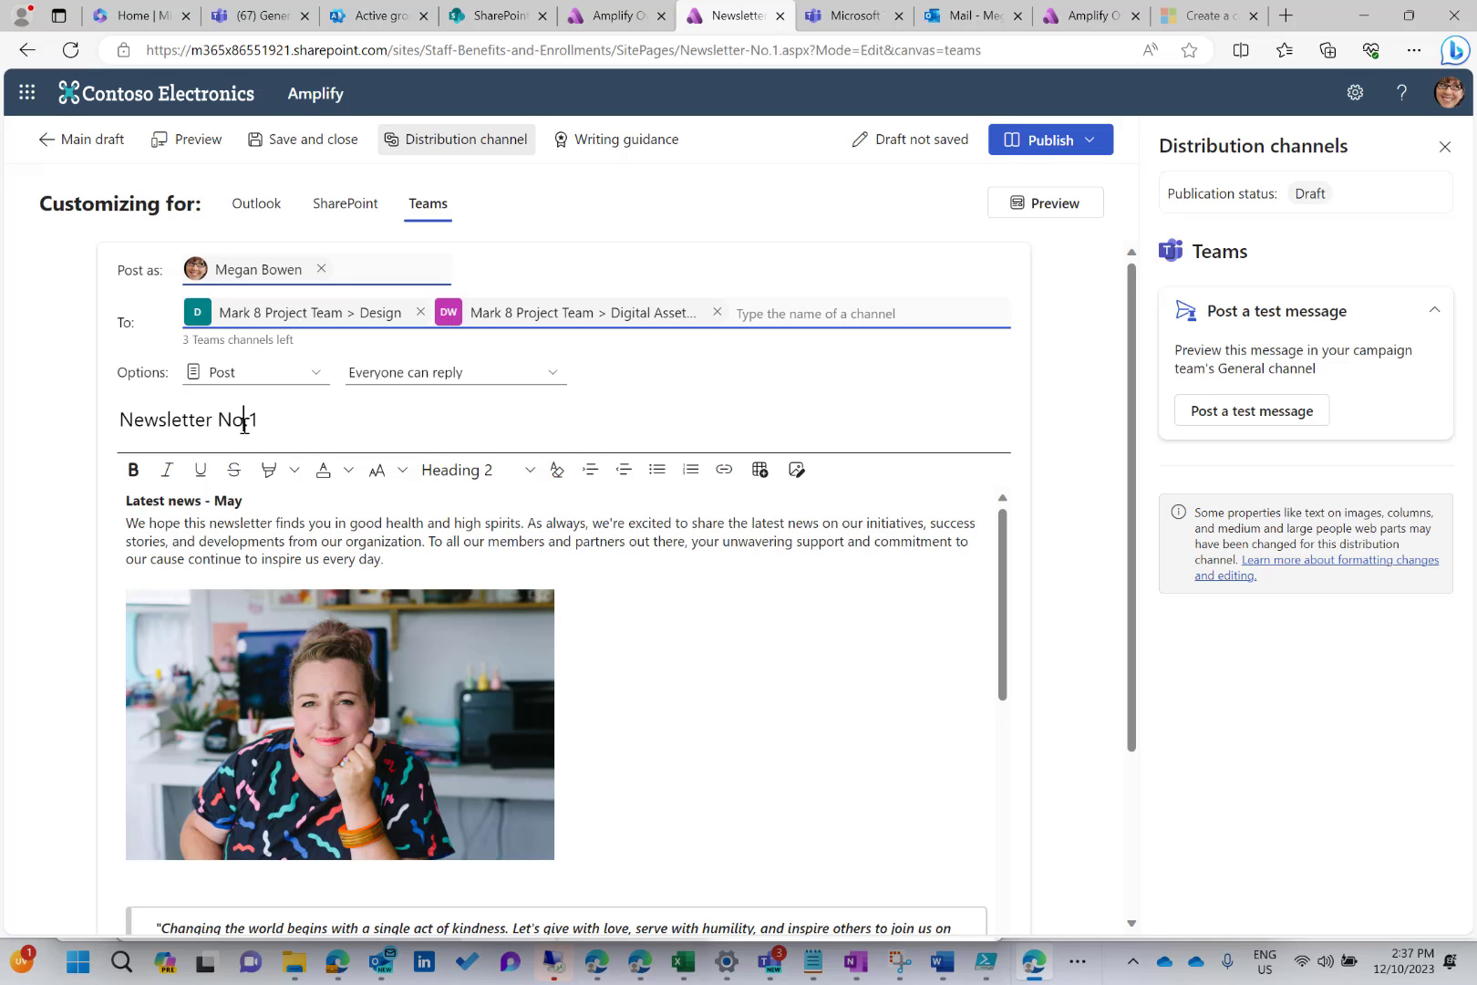
{"action": "left_click_drag", "start_coordinate": [280, 418], "coordinate": [96, 420]}
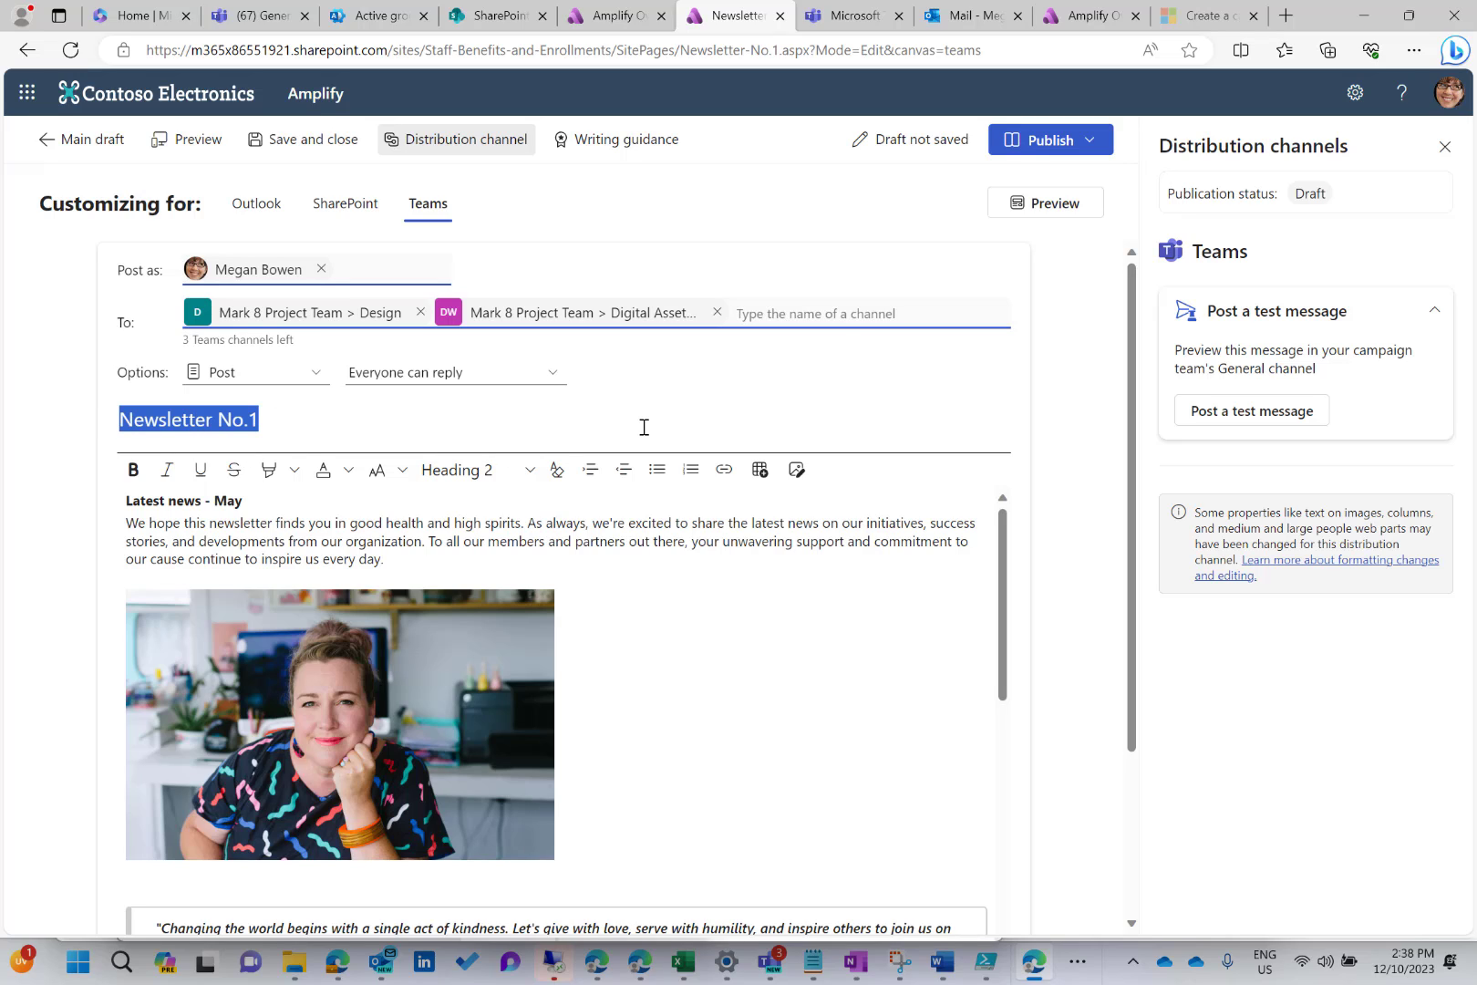
{"action": "scroll", "coordinate": [644, 427], "scroll_direction": "down", "scroll_amount": 3}
{"action": "scroll", "coordinate": [643, 427], "scroll_direction": "up", "scroll_amount": 3}
Step: Publish the newsletter immediately after expanding the Outlook recipients in the publication summary for review
{"action": "left_click", "coordinate": [1052, 146]}
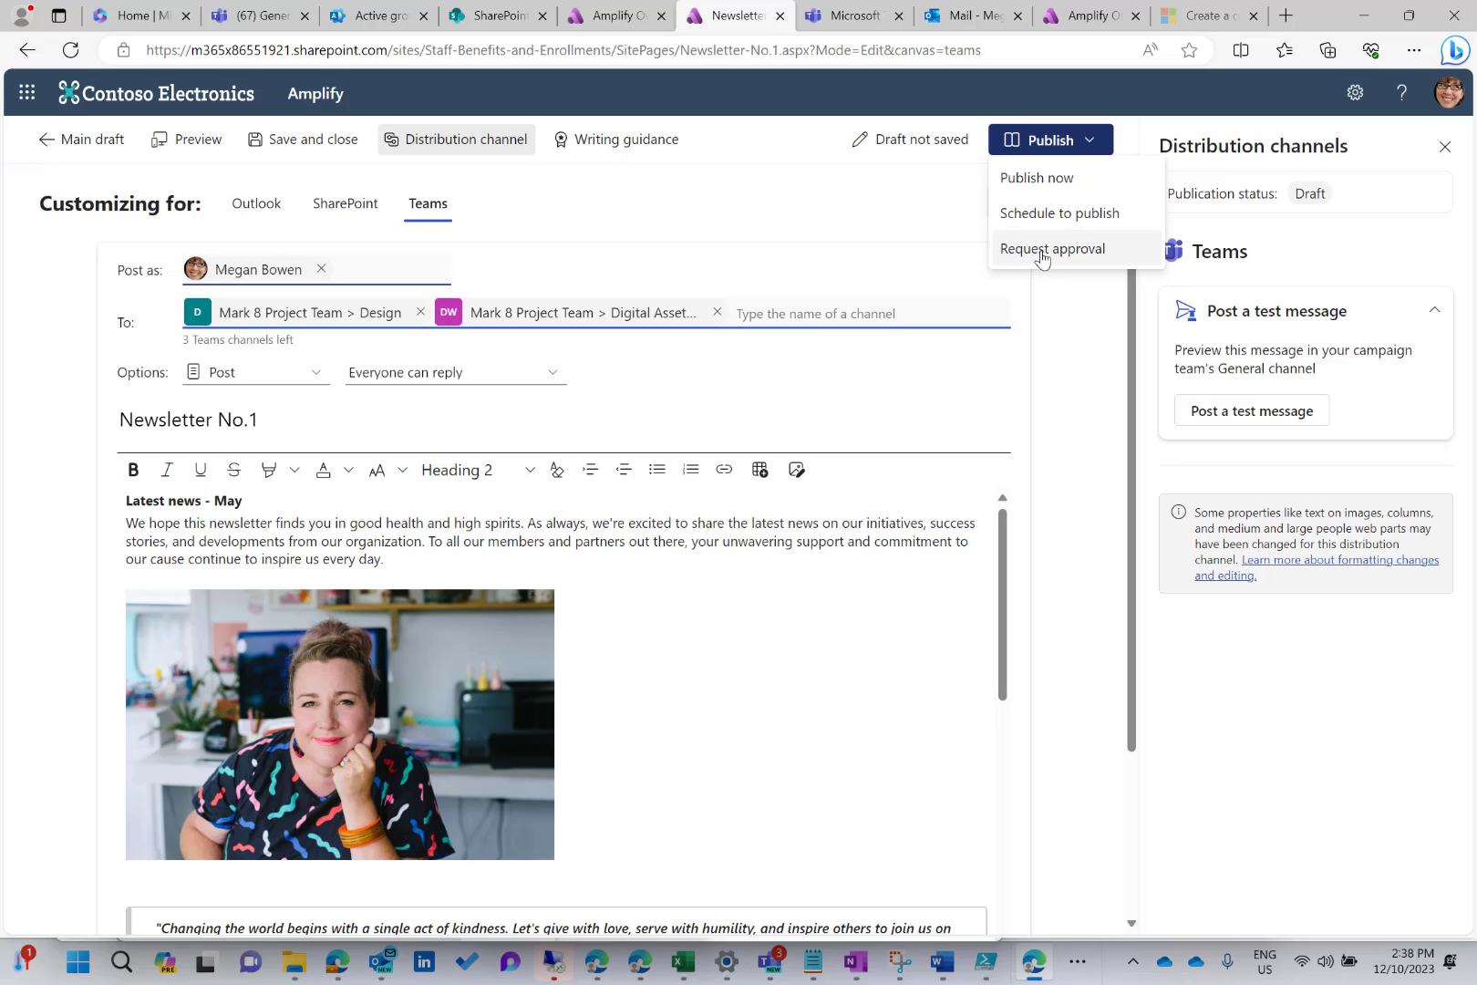
{"action": "left_click", "coordinate": [1052, 185]}
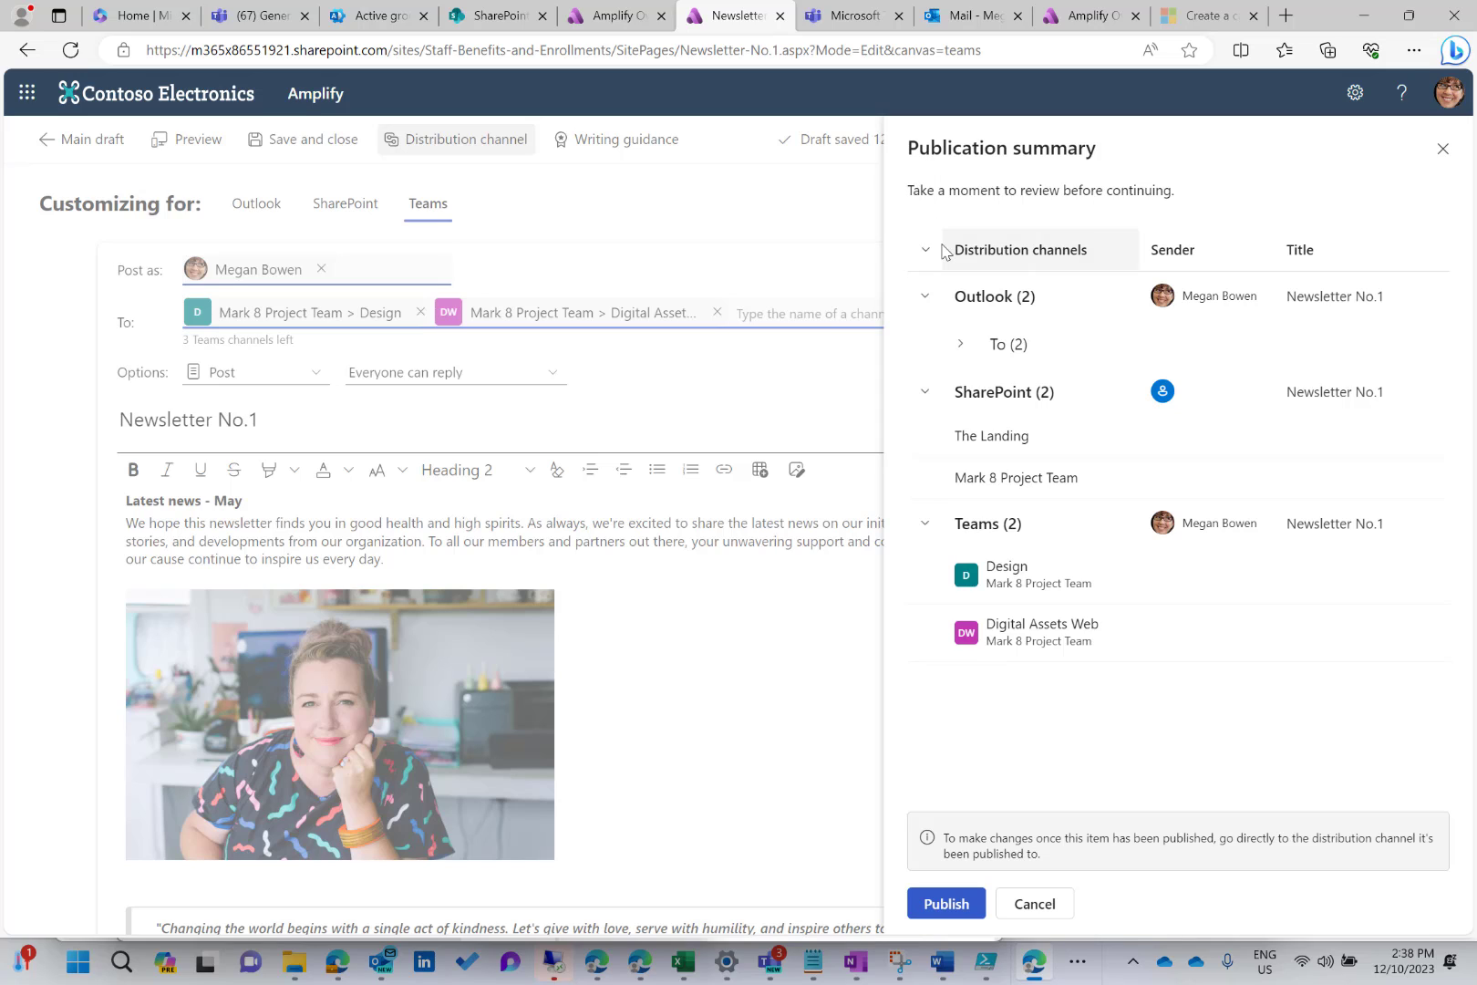
{"action": "left_click", "coordinate": [961, 344]}
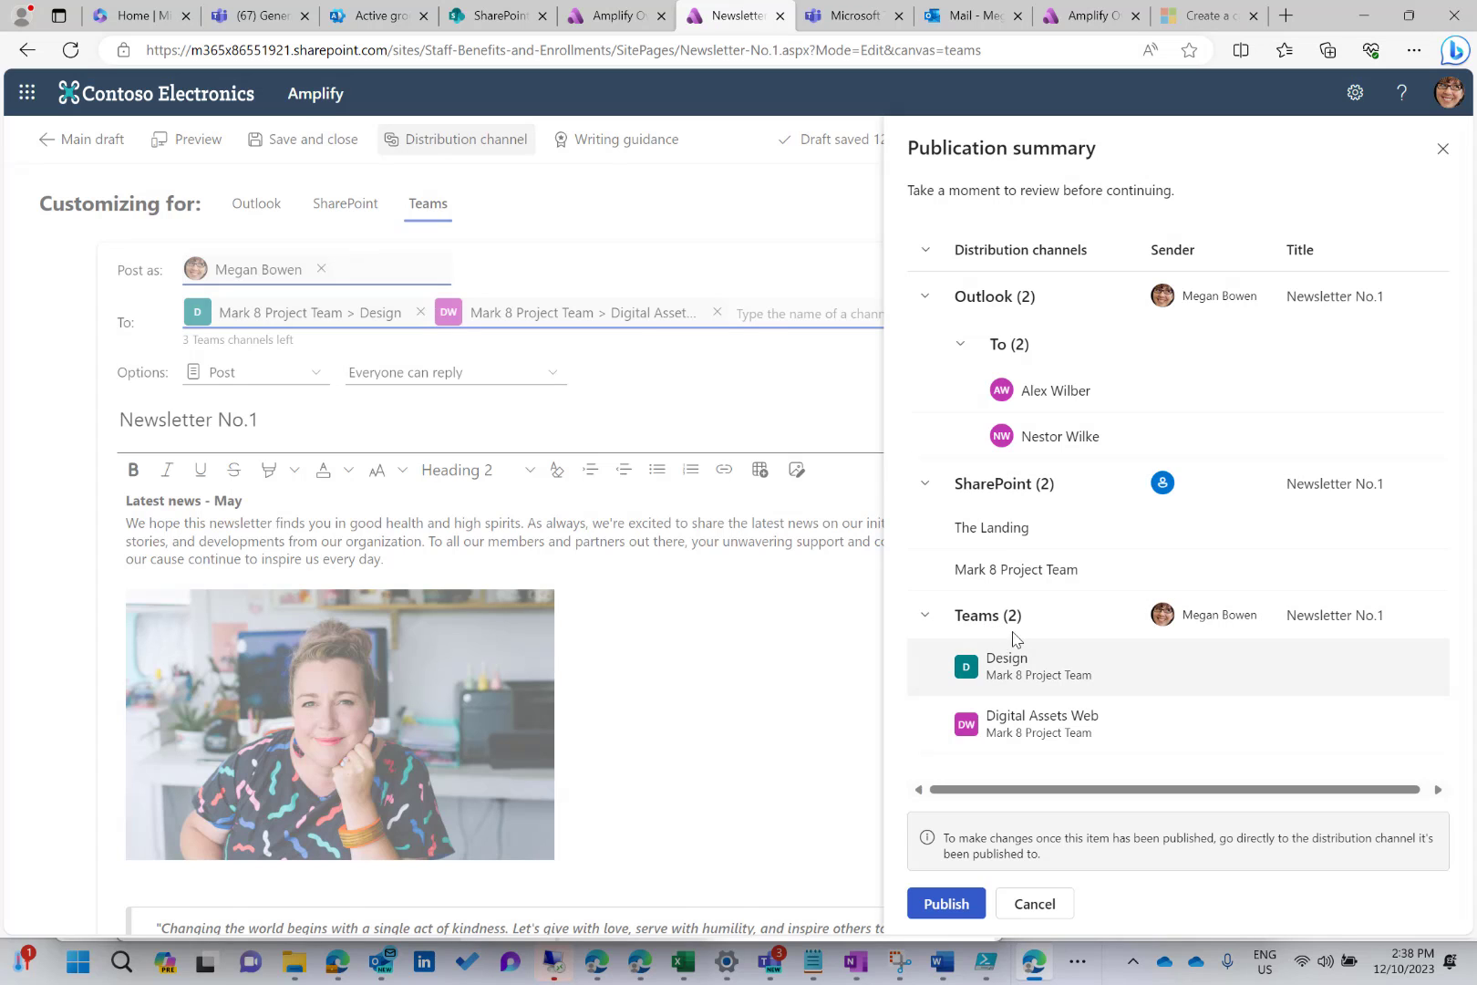
{"action": "left_click", "coordinate": [936, 901]}
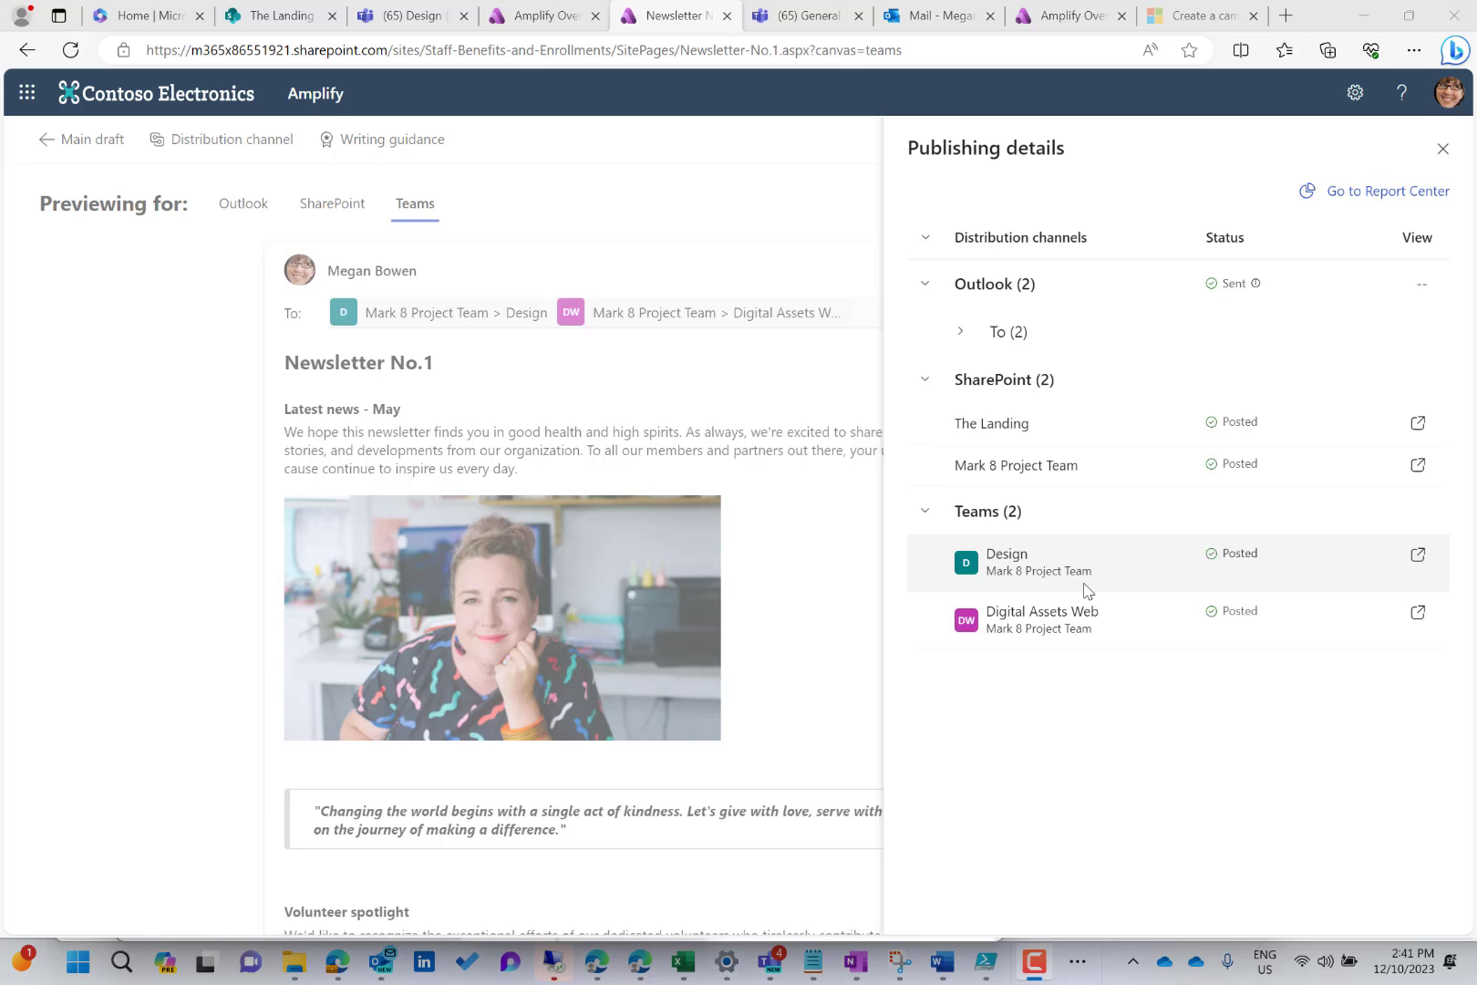
Step: Switch to The Landing SharePoint site, open Newsletter-No.1.aspx from its site pages, and look through the whole published page
{"action": "left_click", "coordinate": [300, 23]}
{"action": "left_click", "coordinate": [410, 160]}
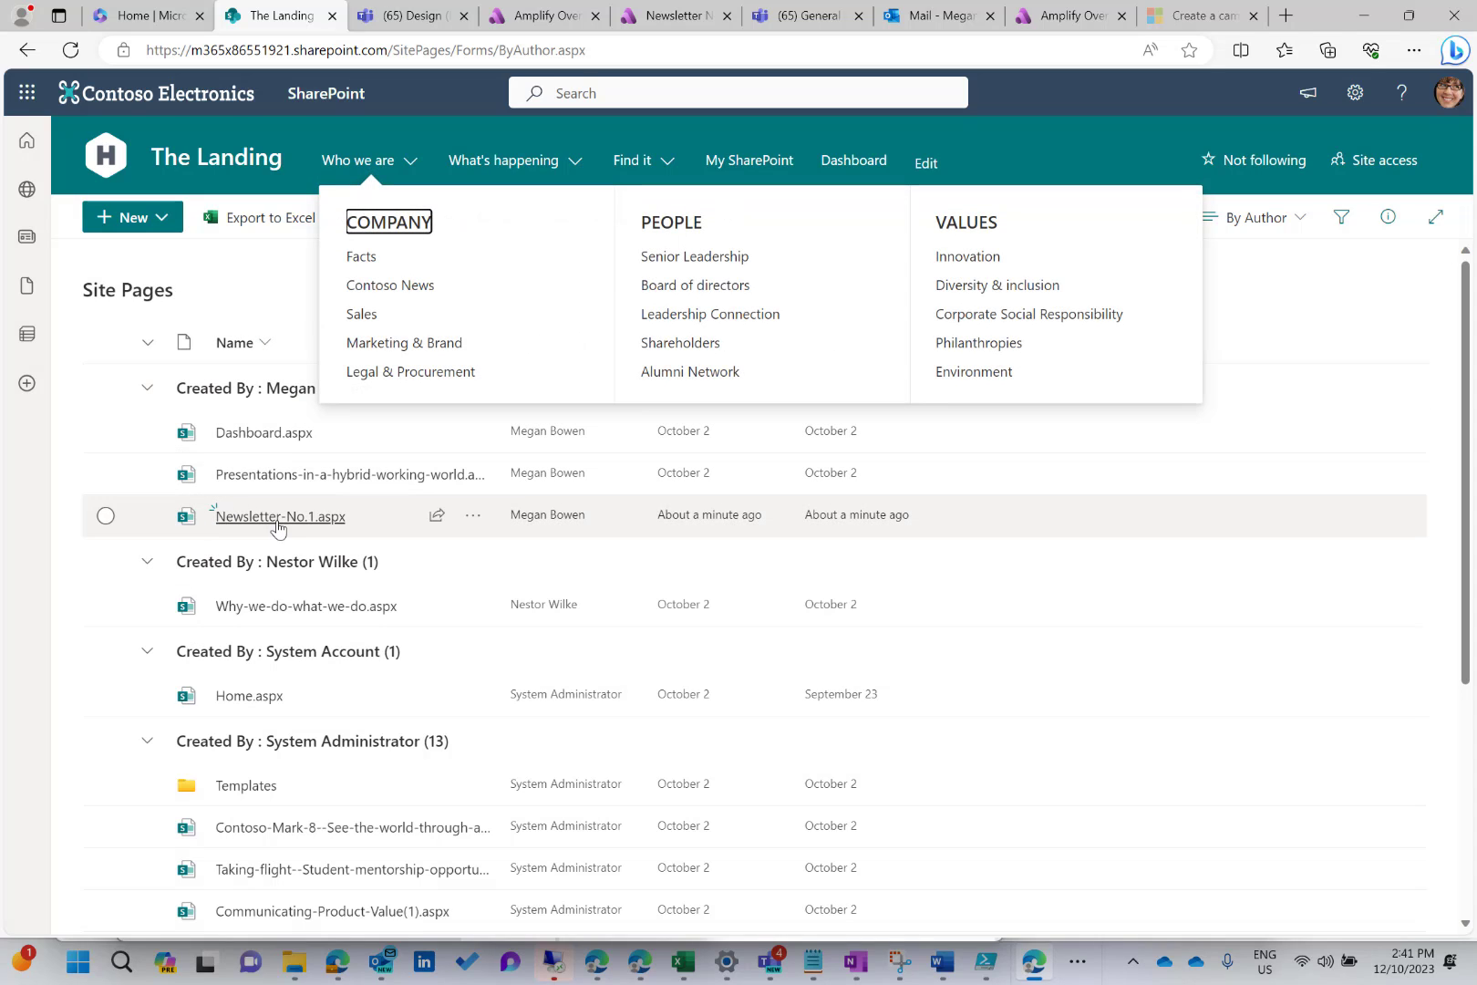
{"action": "left_click", "coordinate": [286, 280]}
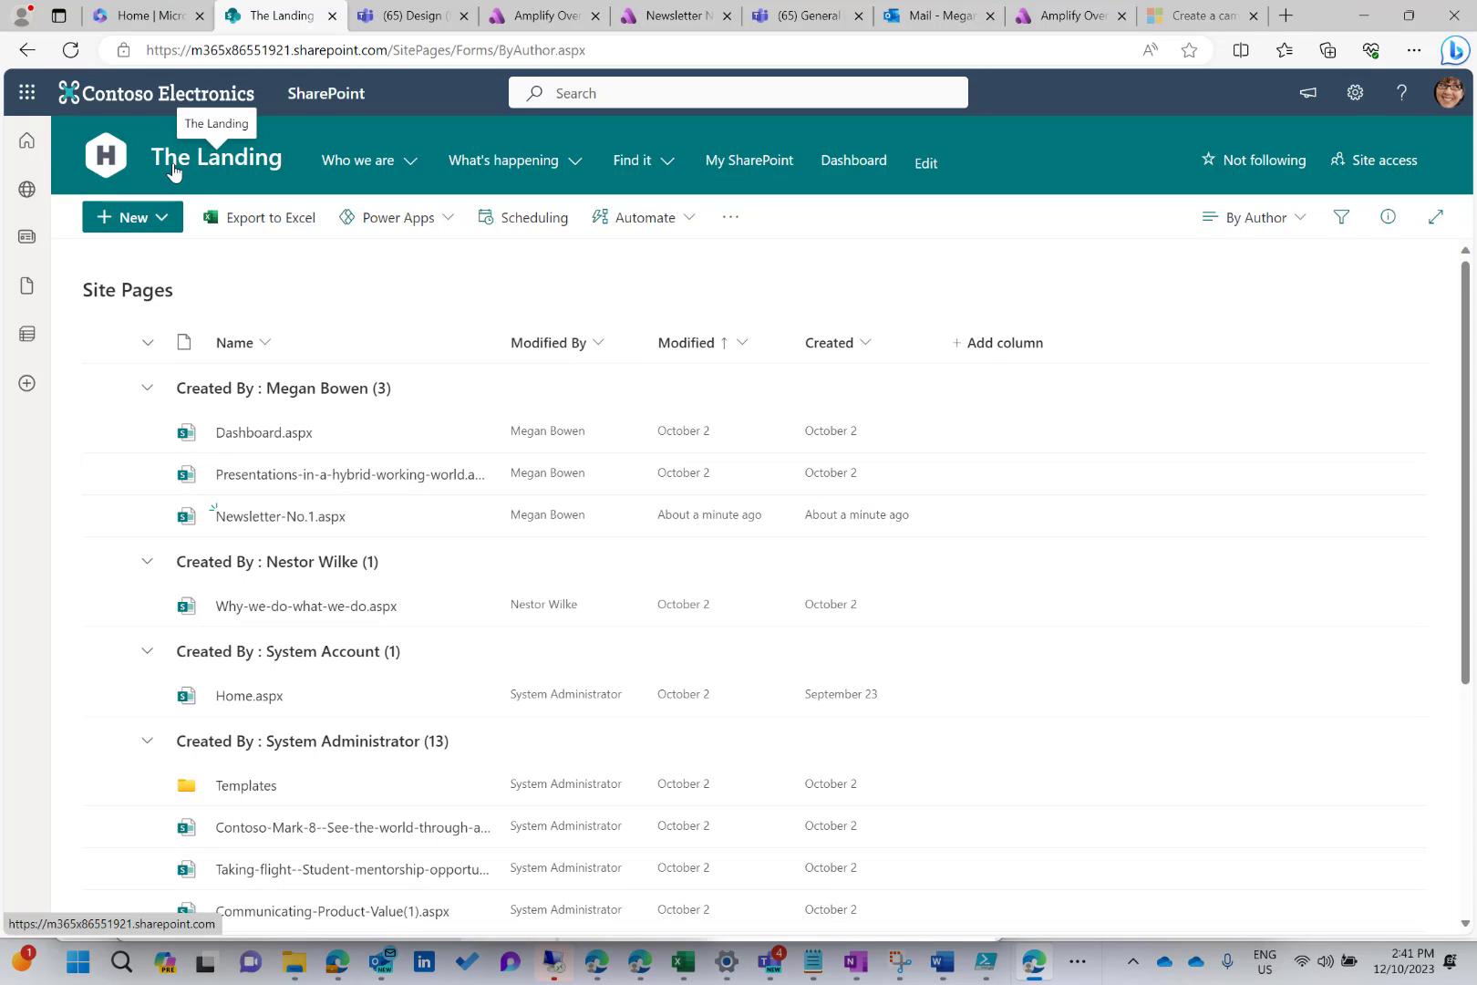
{"action": "left_click", "coordinate": [278, 515]}
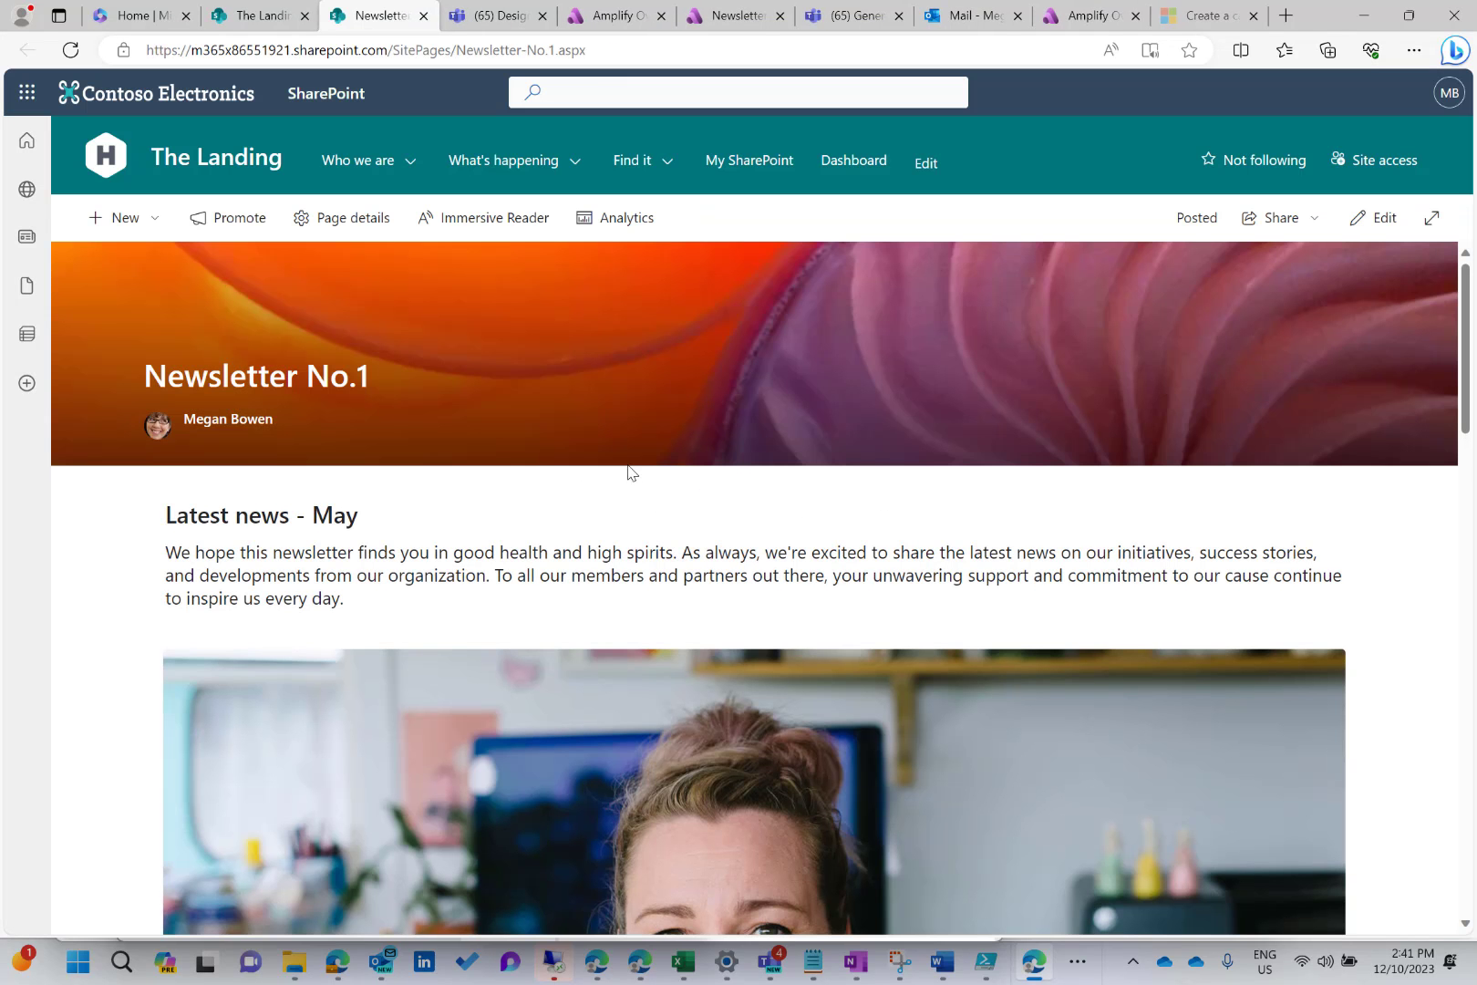
{"action": "scroll", "coordinate": [633, 469], "scroll_direction": "down", "scroll_amount": 4}
{"action": "scroll", "coordinate": [632, 469], "scroll_direction": "down", "scroll_amount": 12}
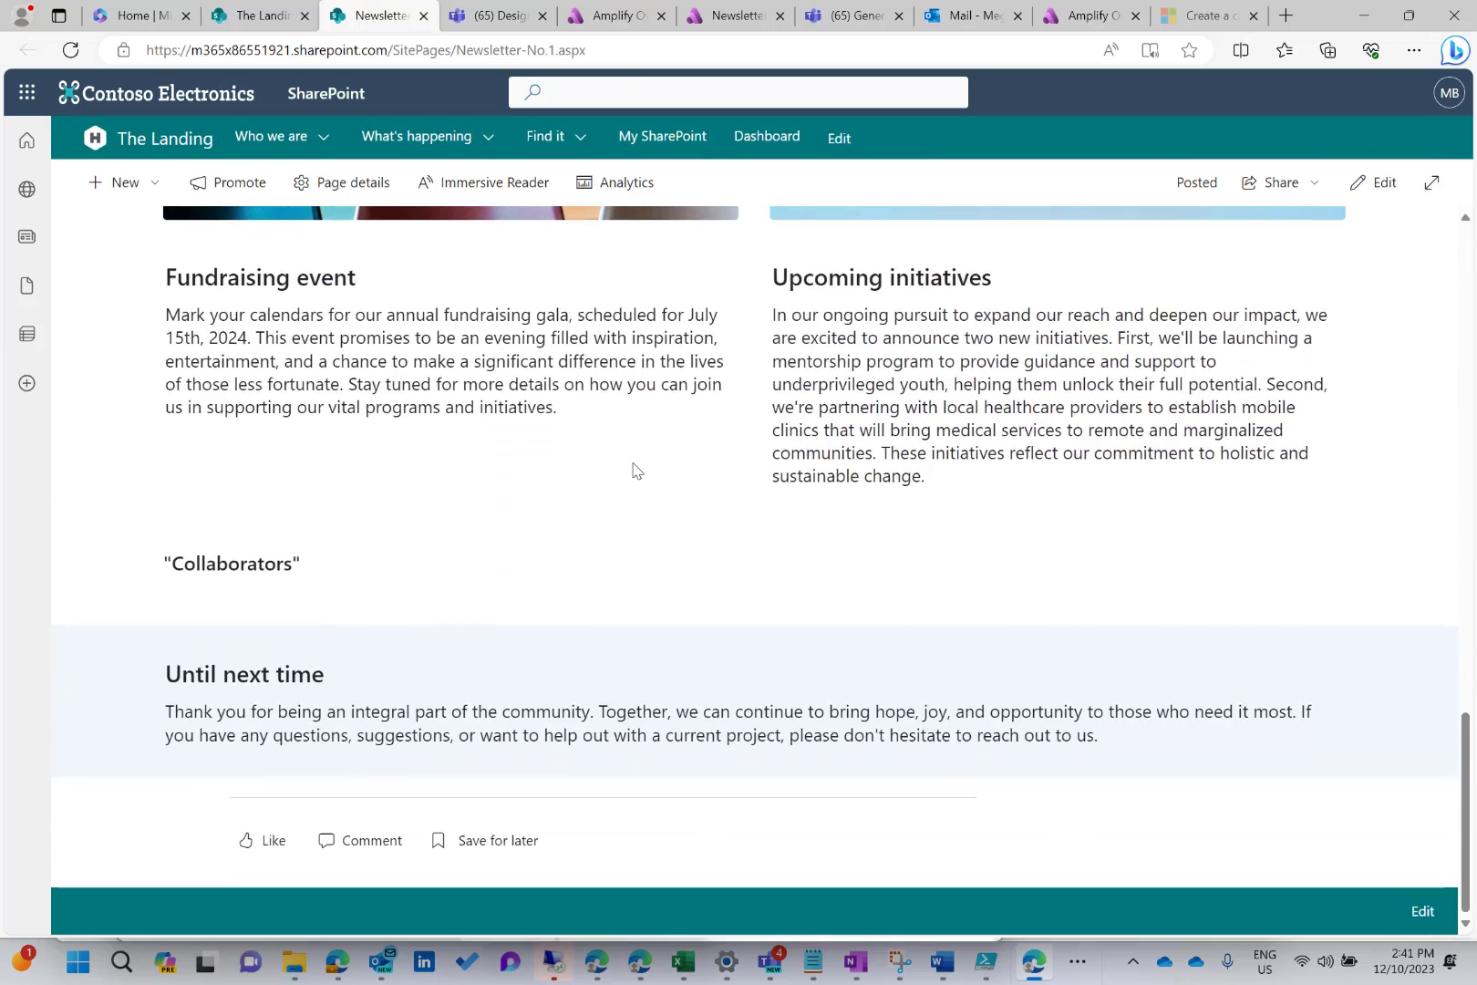
{"action": "scroll", "coordinate": [636, 470], "scroll_direction": "up", "scroll_amount": 15}
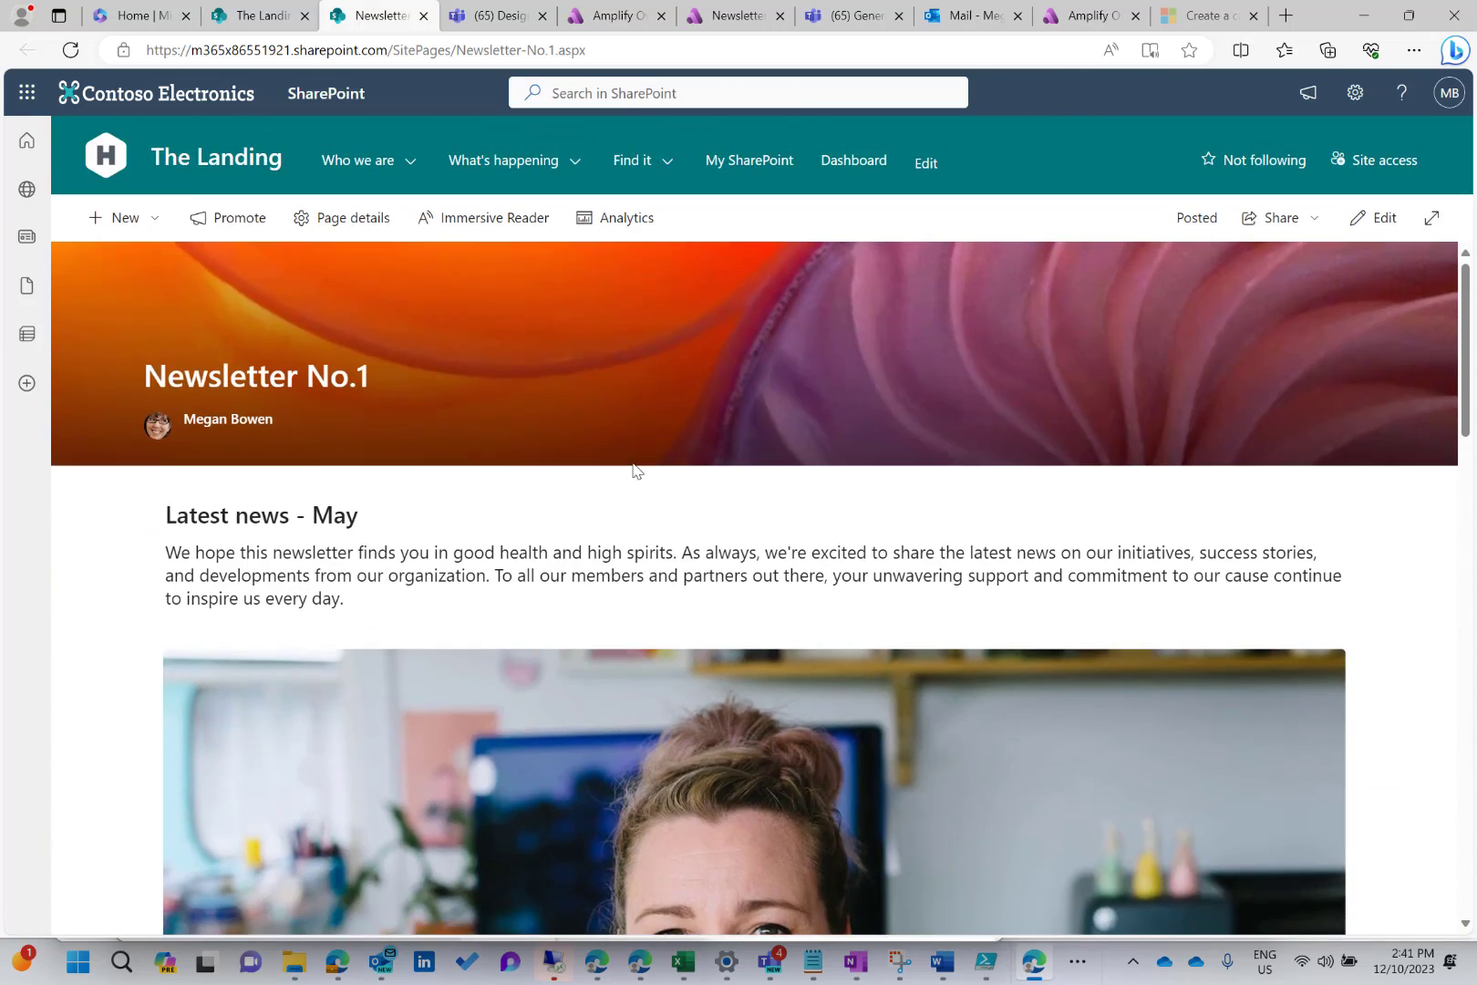
Step: Switch to Teams and read through the fully expanded Newsletter No.1 post in the Mark 8 Project Team's Design channel
{"action": "left_click", "coordinate": [485, 18]}
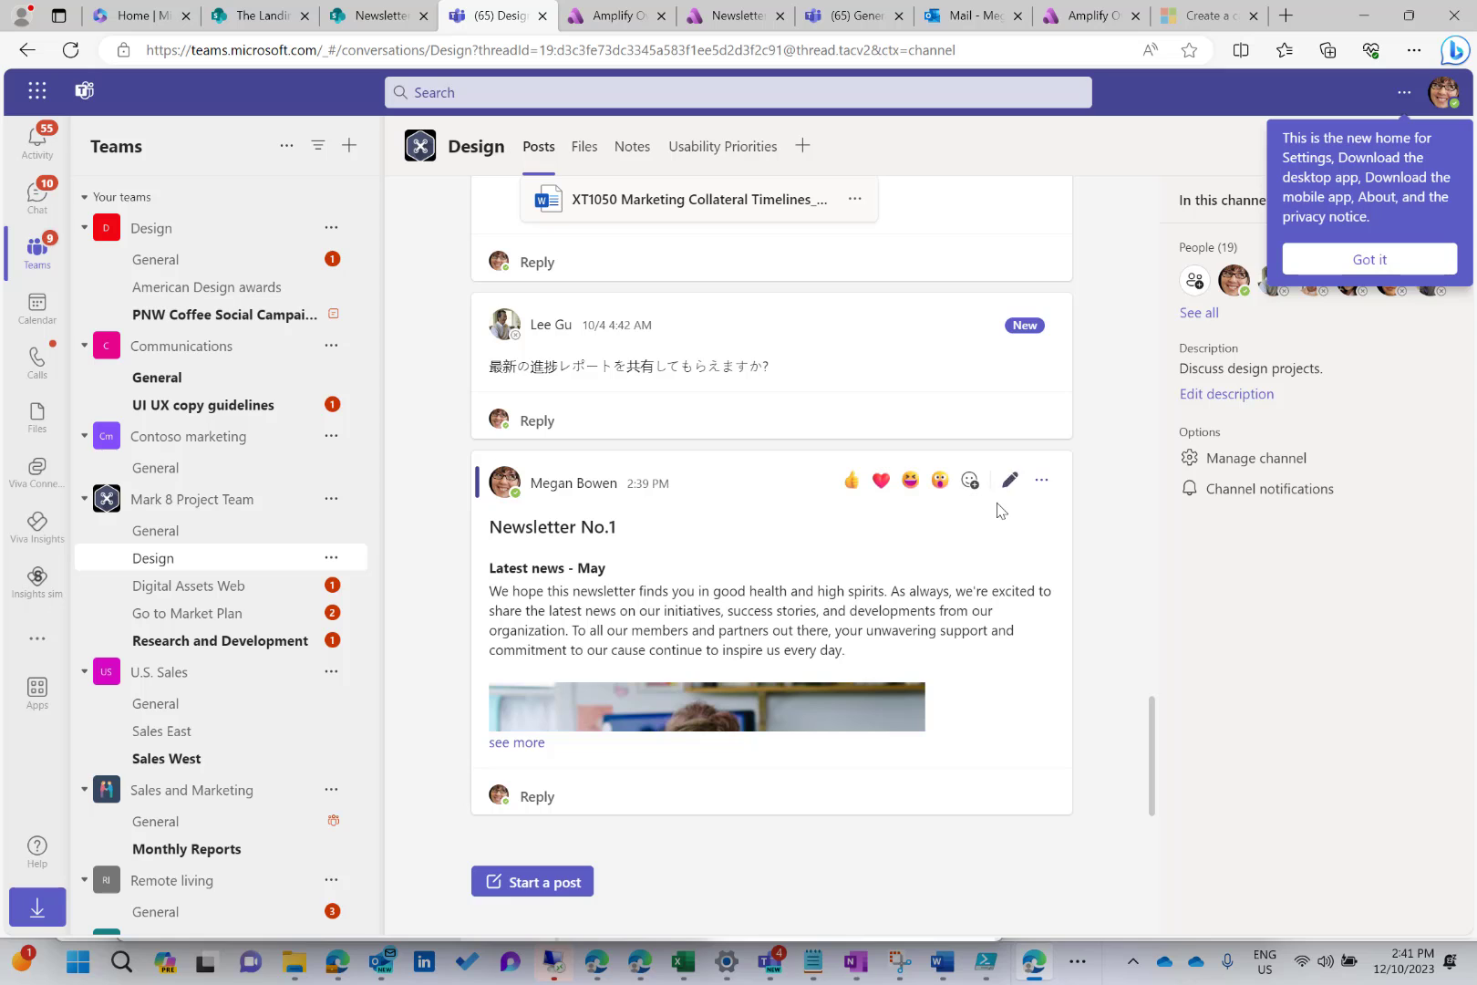
{"action": "left_click", "coordinate": [529, 741]}
{"action": "scroll", "coordinate": [633, 629], "scroll_direction": "up", "scroll_amount": 8}
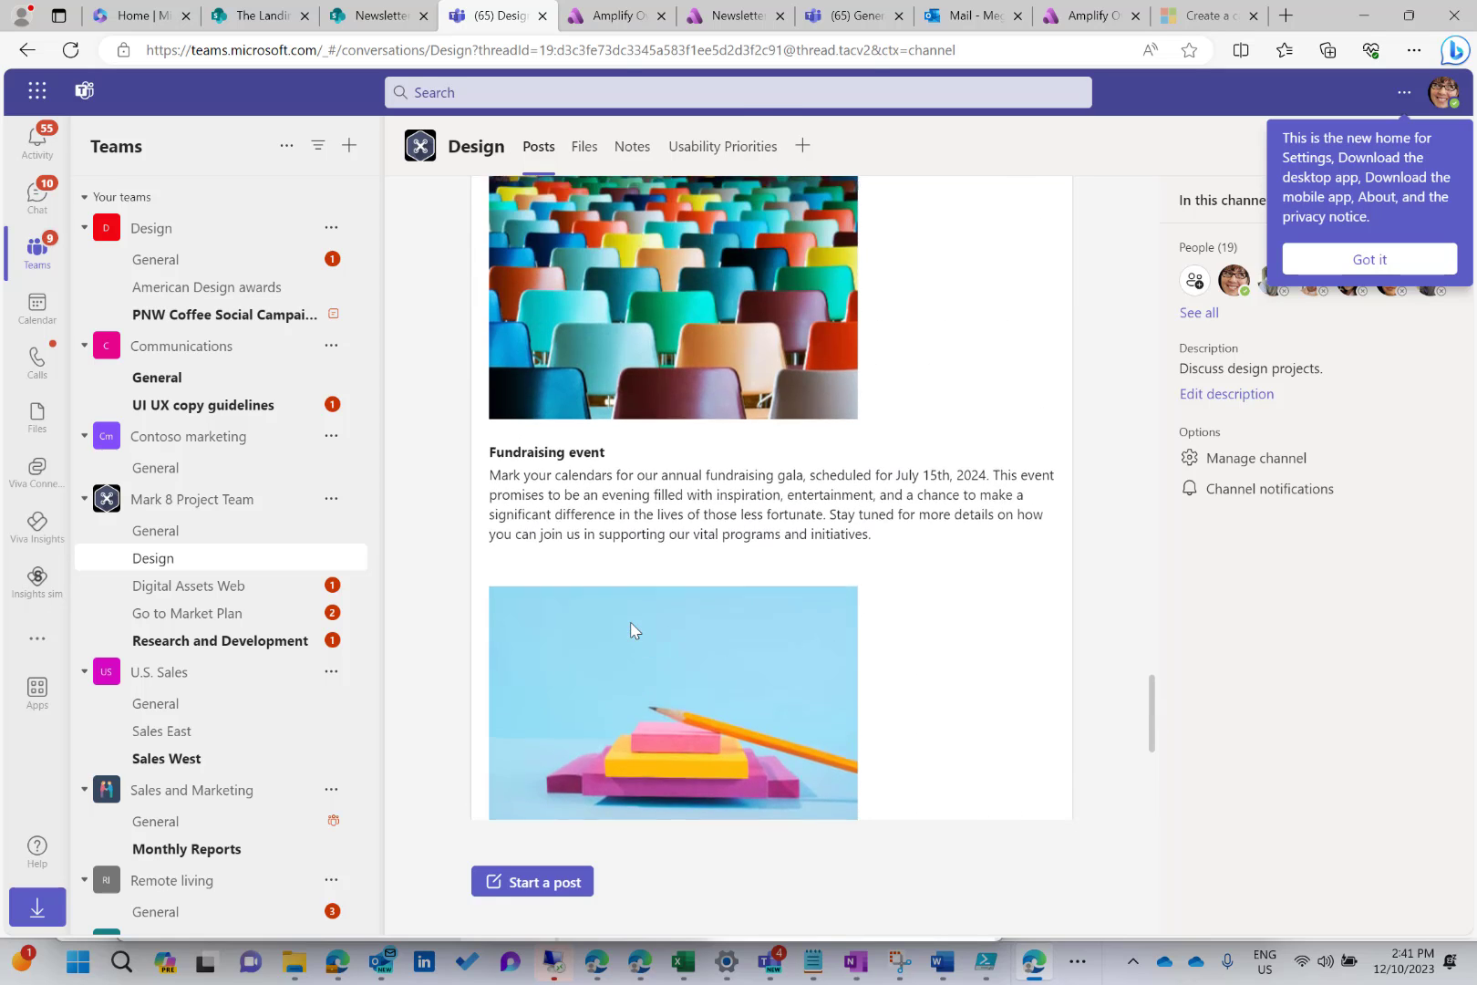
{"action": "scroll", "coordinate": [631, 621], "scroll_direction": "up", "scroll_amount": 8}
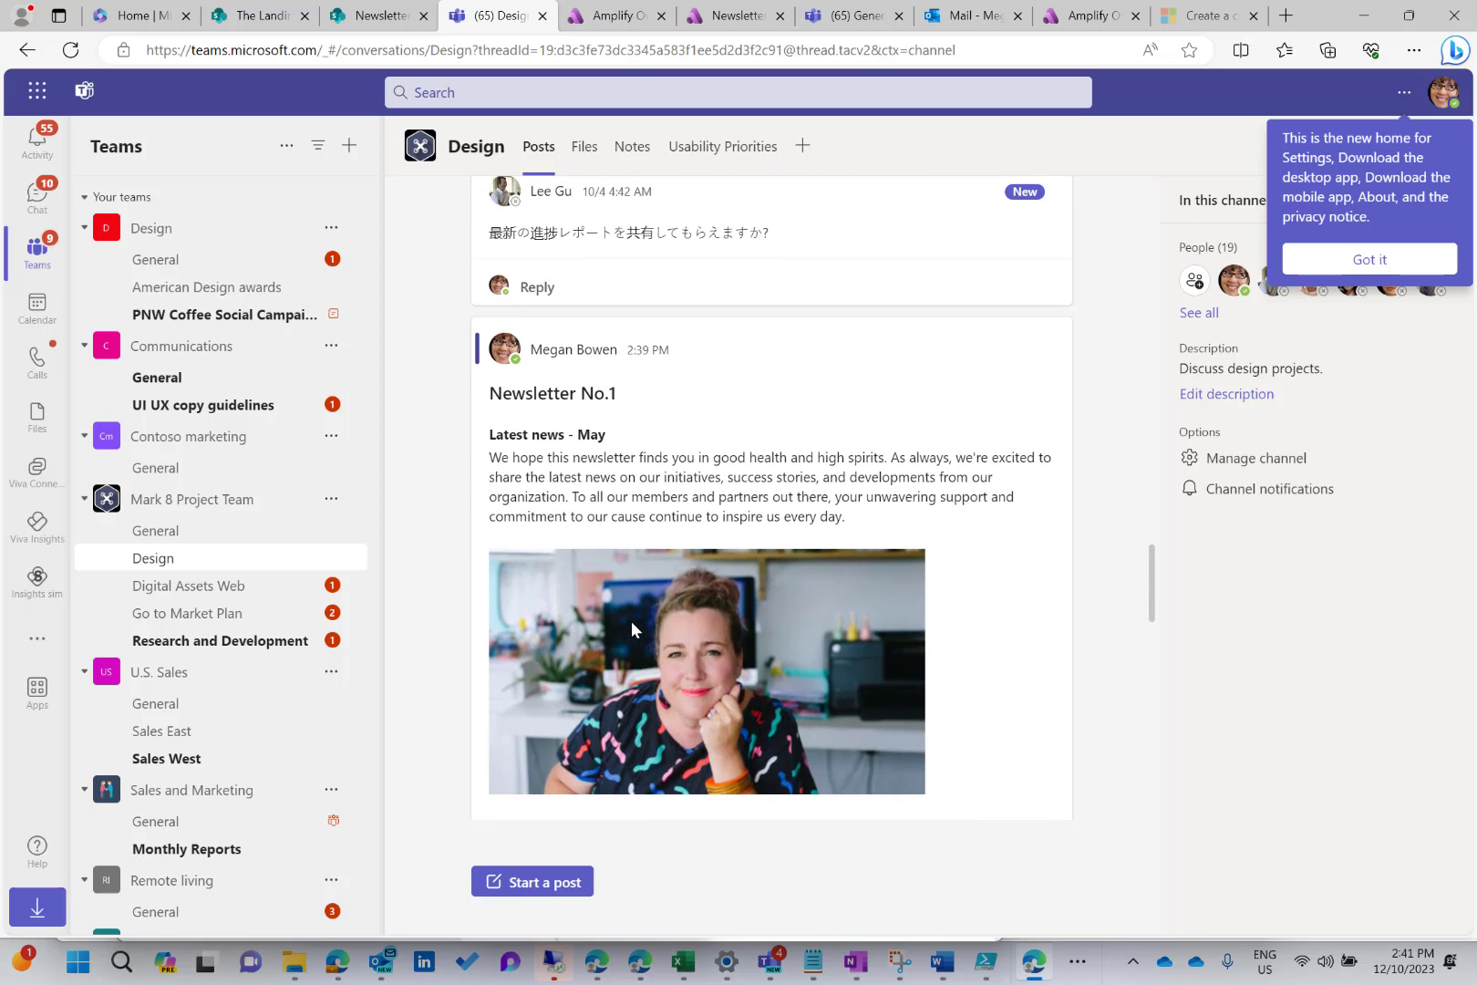
{"action": "scroll", "coordinate": [633, 557], "scroll_direction": "down", "scroll_amount": 8}
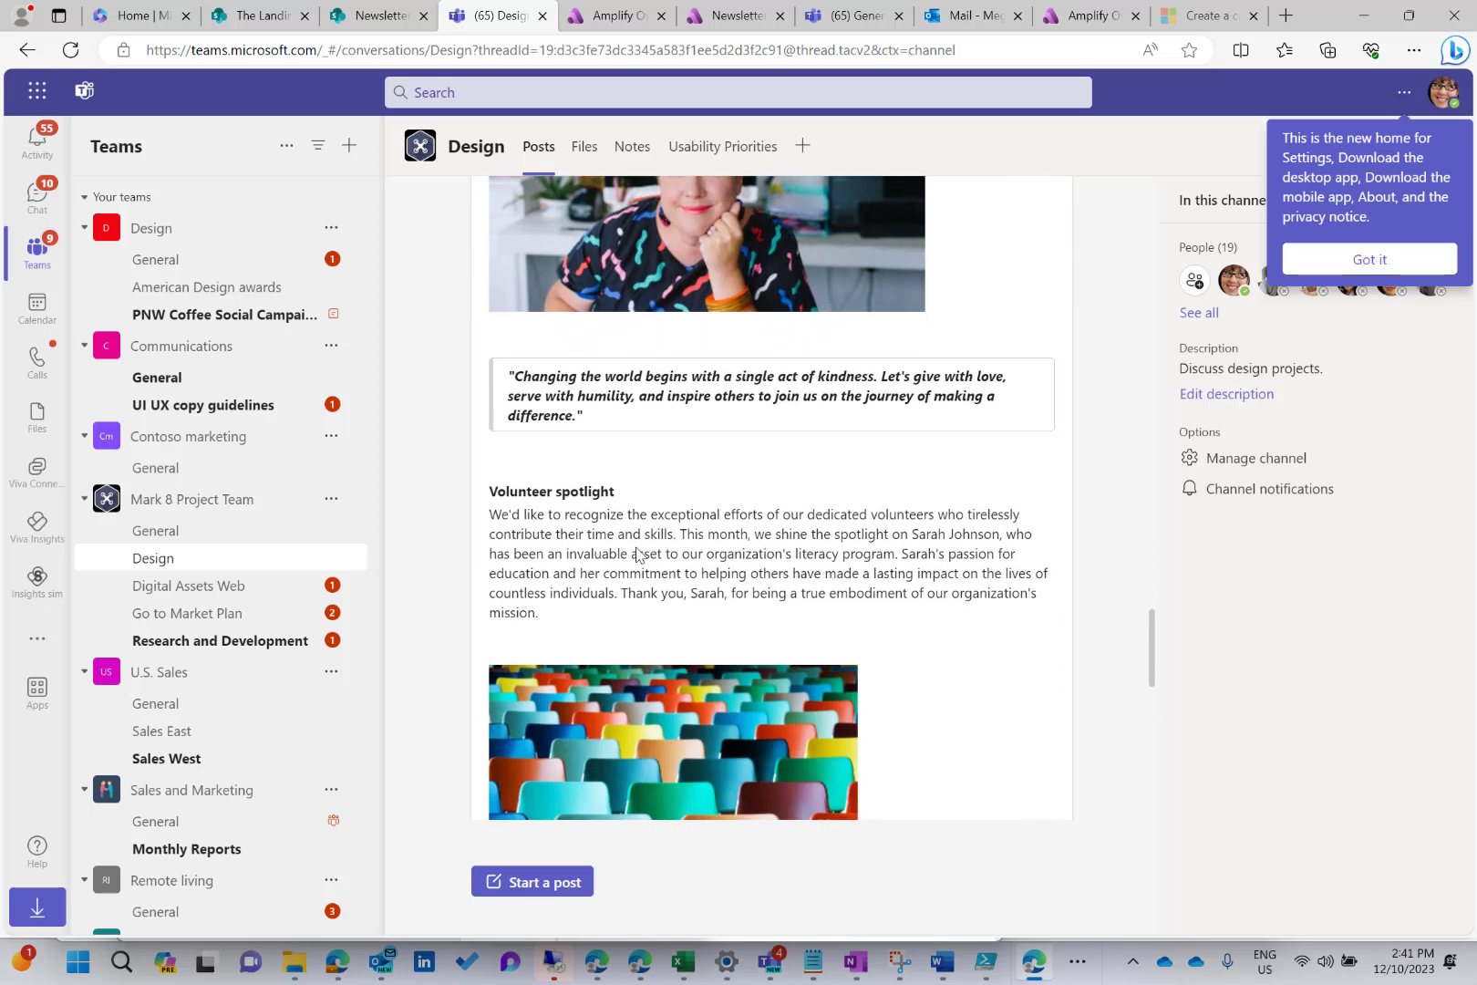
{"action": "scroll", "coordinate": [636, 546], "scroll_direction": "down", "scroll_amount": 5}
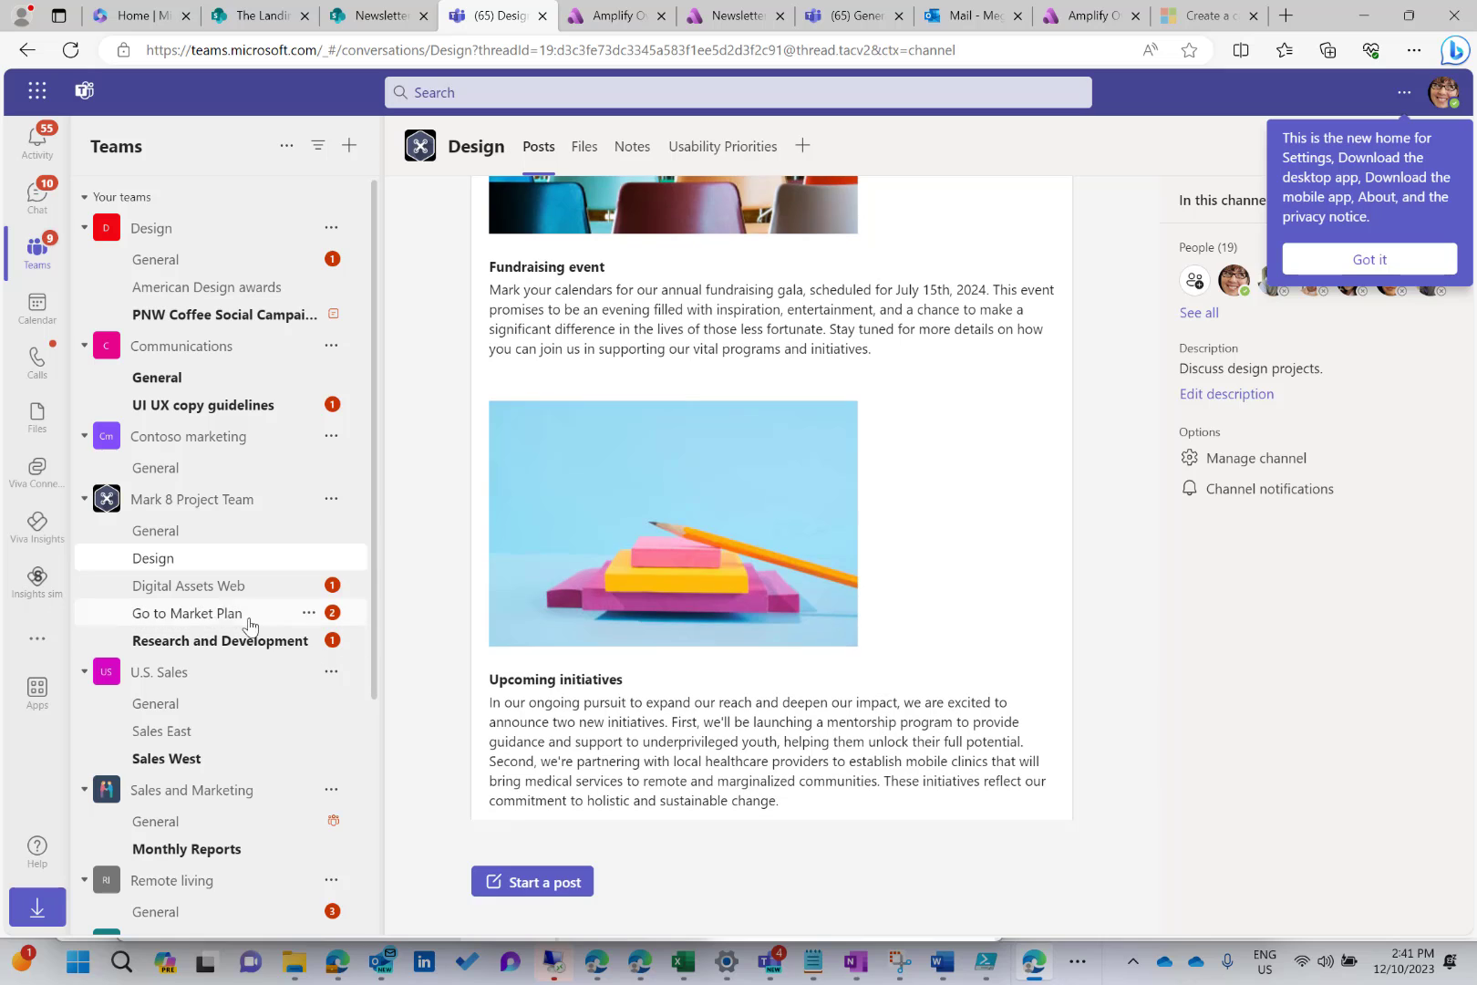
Step: View the full Newsletter No.1 post in the Digital Assets Web channel, and return to the newsletter's publishing details in Viva Amplify
{"action": "left_click", "coordinate": [204, 589]}
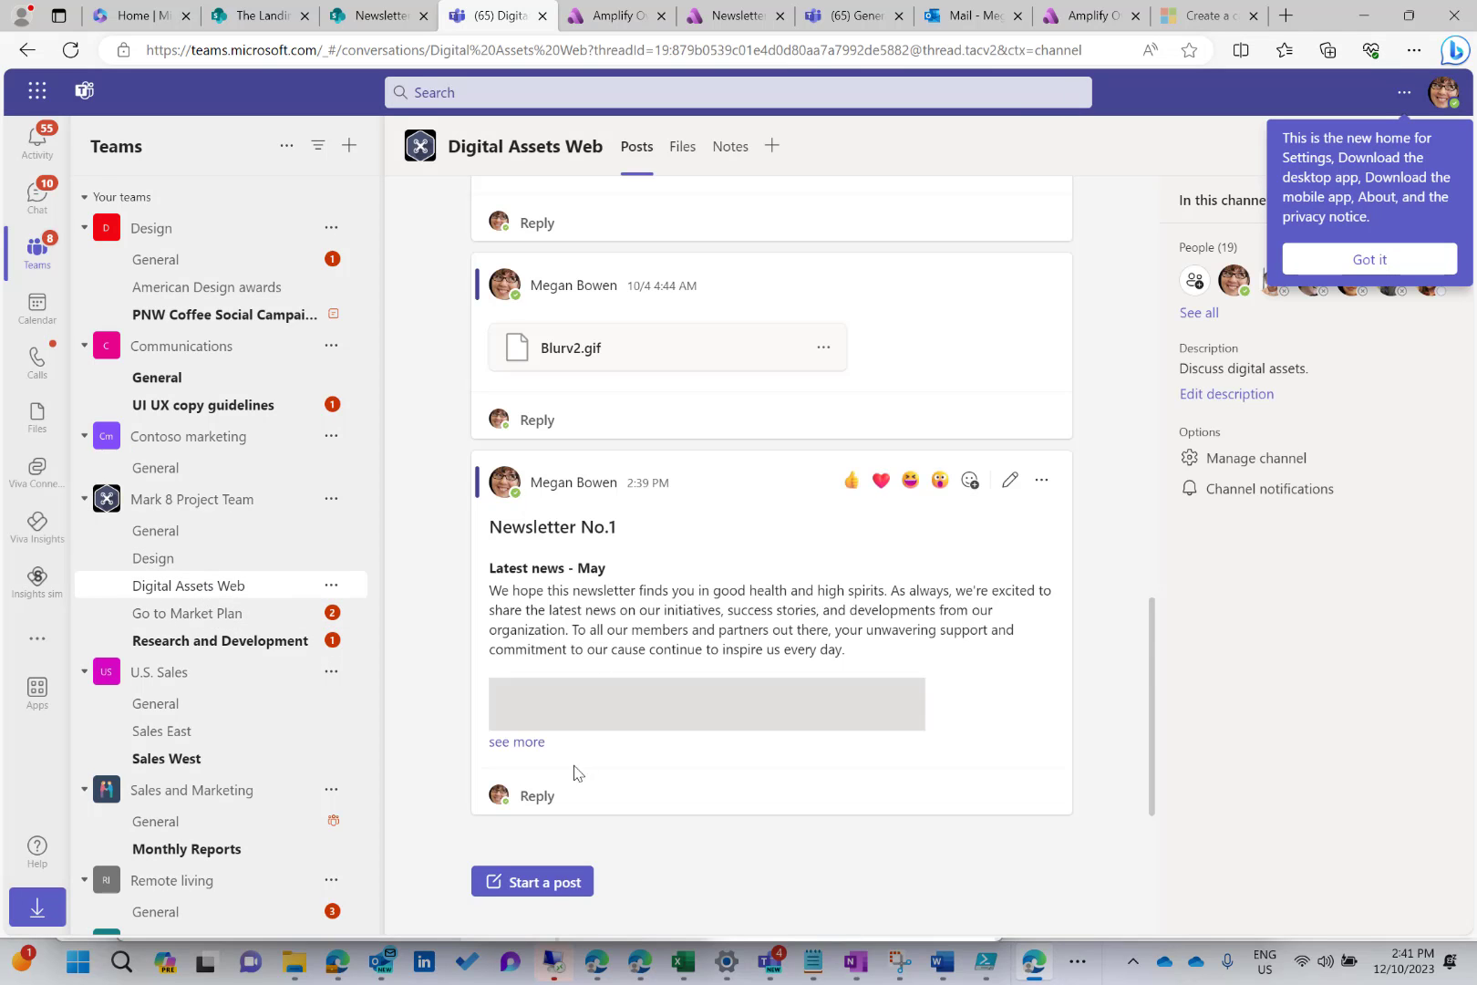
{"action": "left_click", "coordinate": [517, 743]}
{"action": "scroll", "coordinate": [627, 650], "scroll_direction": "up", "scroll_amount": 6}
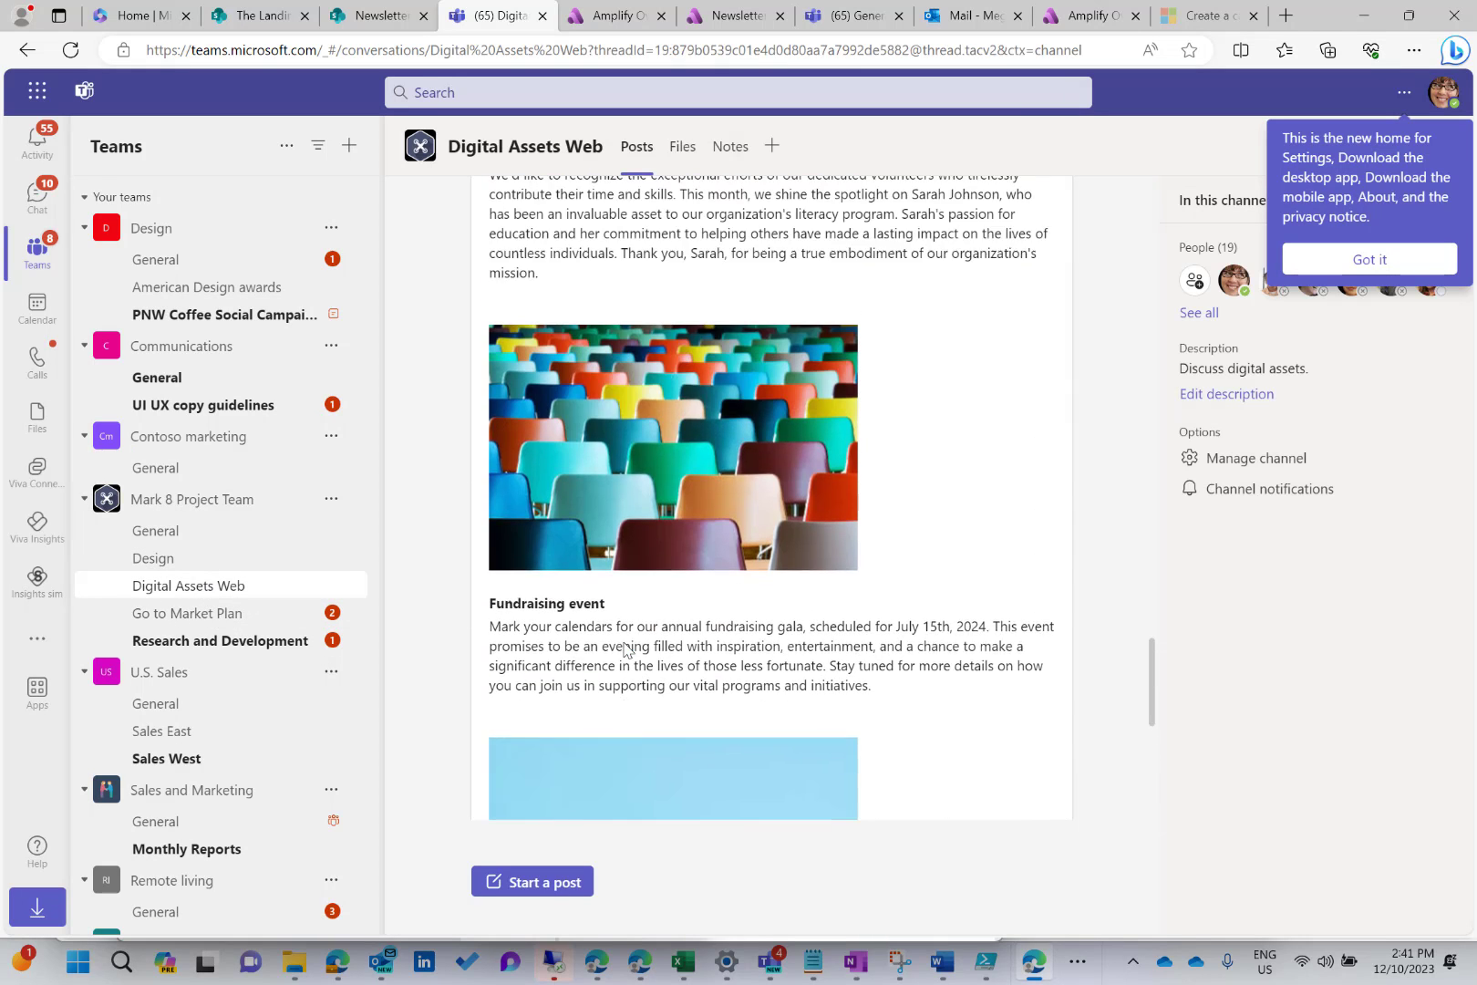
{"action": "scroll", "coordinate": [623, 640], "scroll_direction": "up", "scroll_amount": 8}
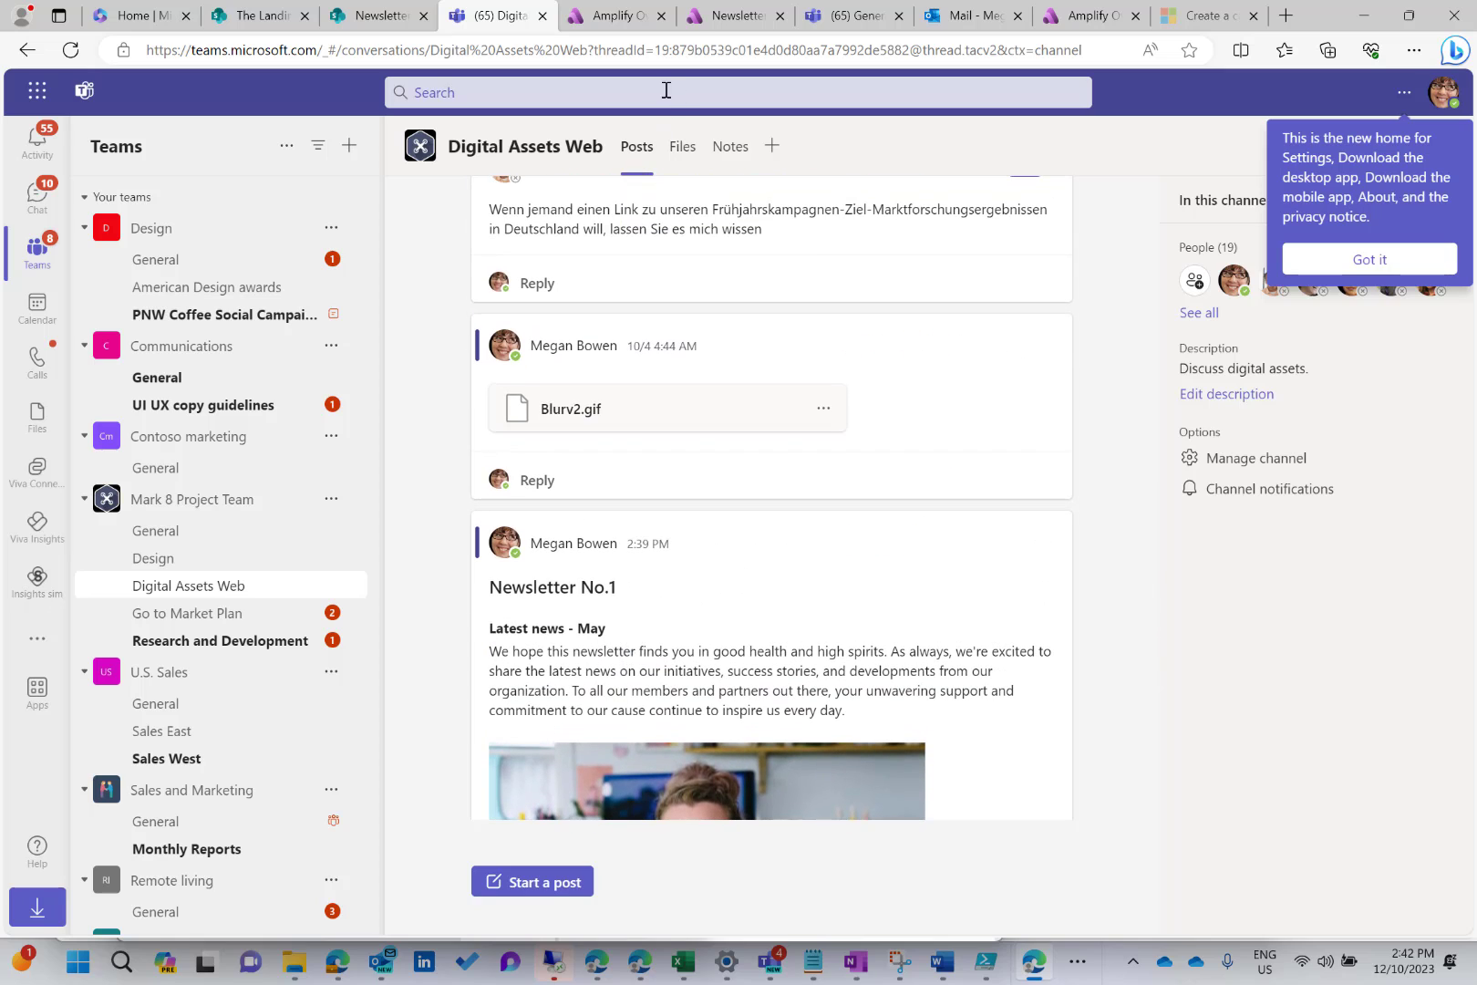
{"action": "left_click", "coordinate": [730, 20]}
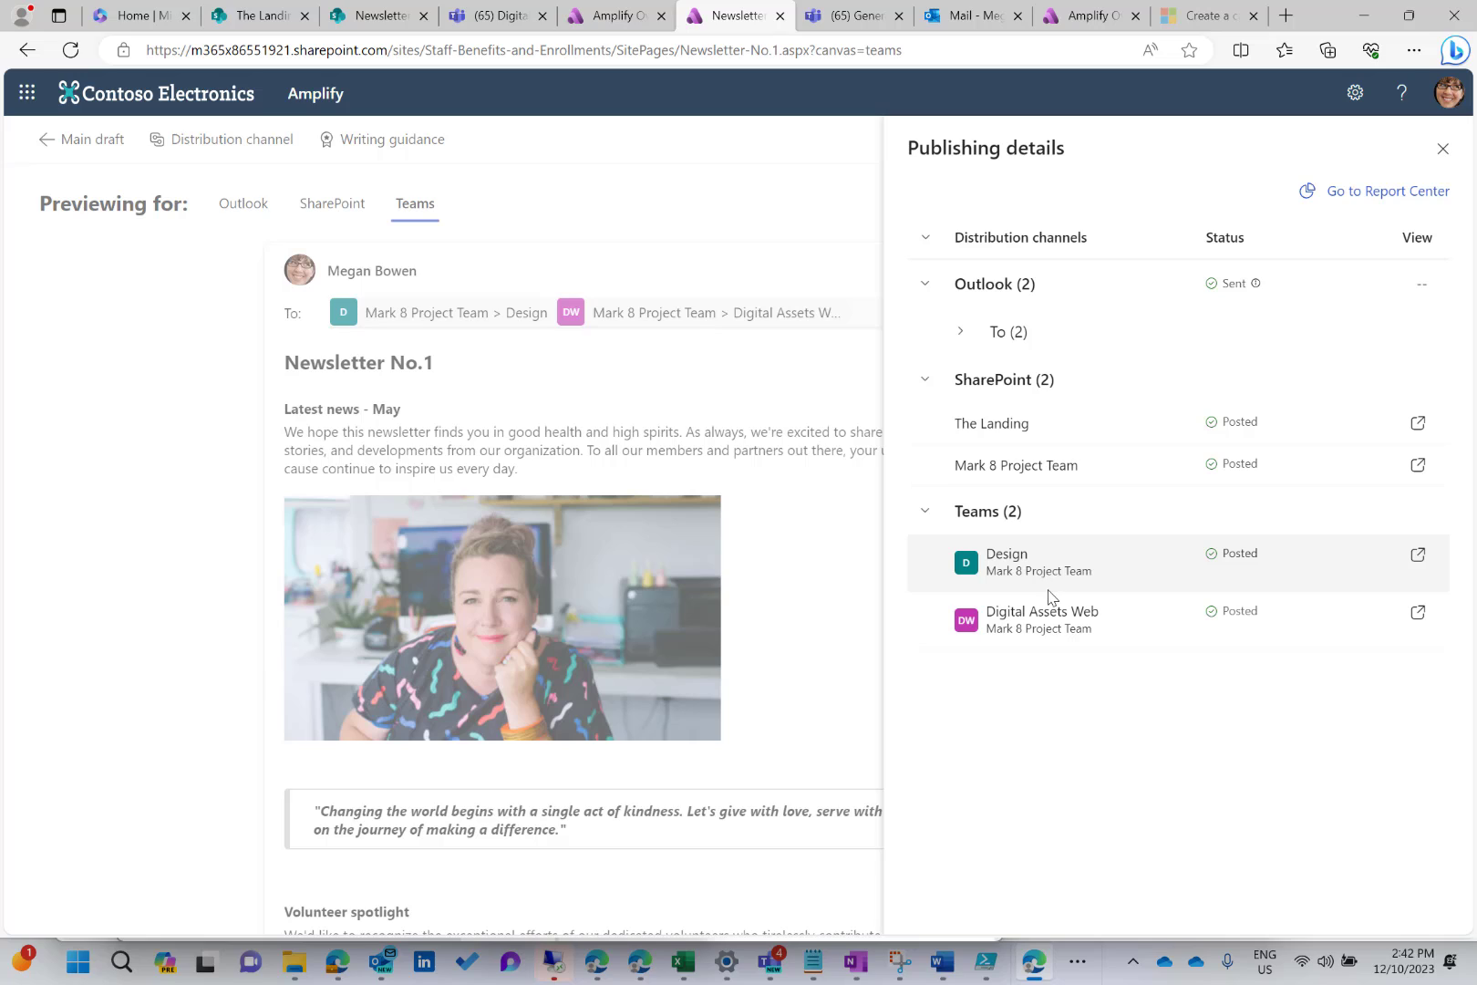